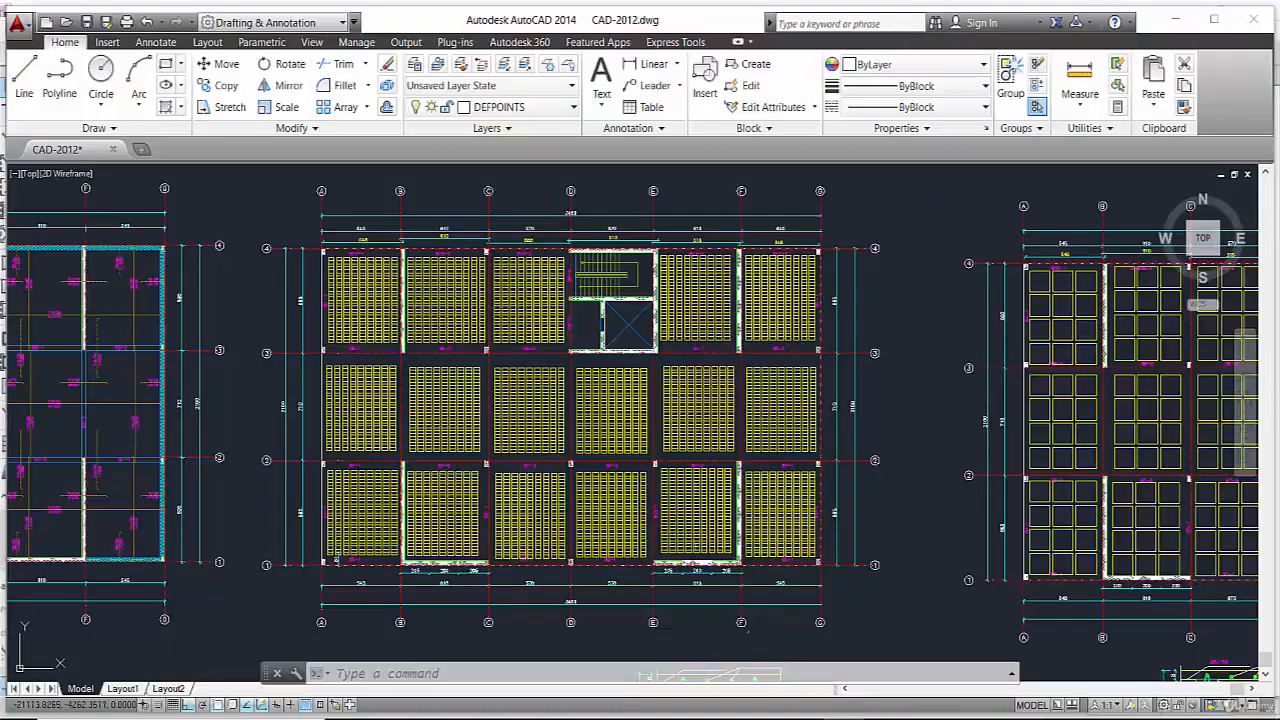
Examine the hatched shear walls in the Ribbed Slab plan, including those around the staircase and lift core
scroll(405, 466, up, 4)
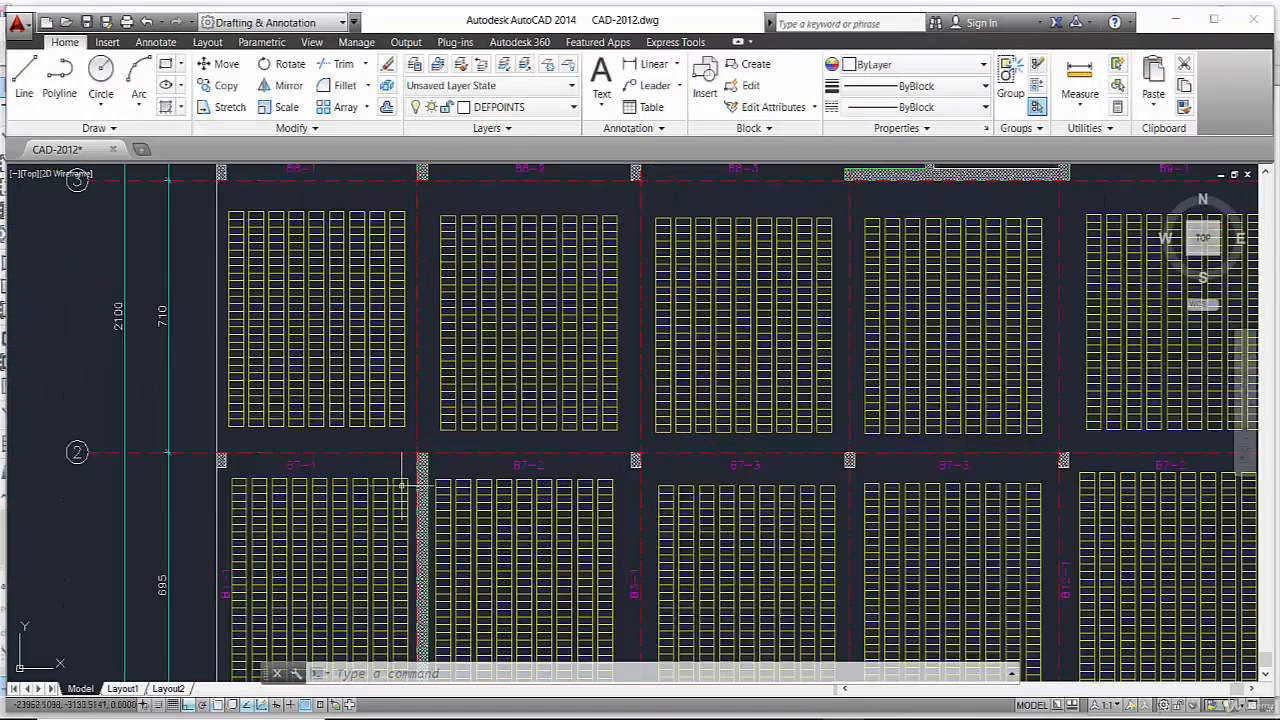
scroll(402, 485, down, 3)
click(412, 237)
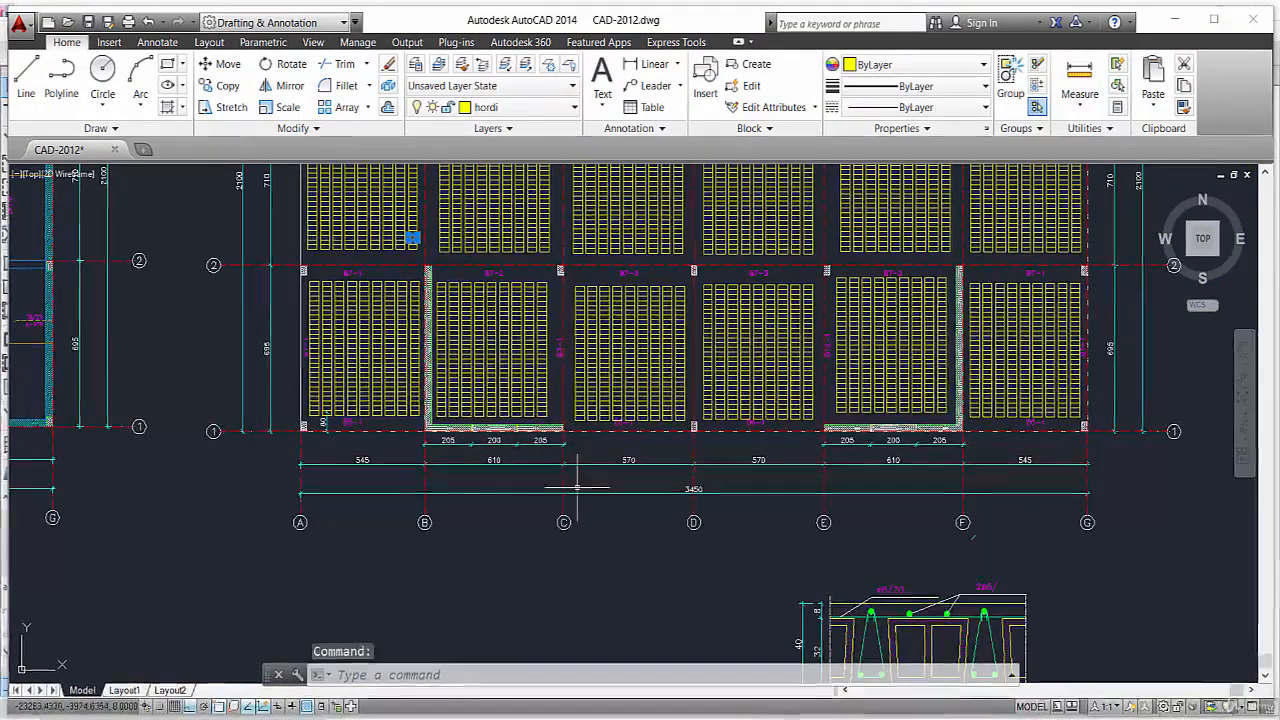
key(Escape)
key(Escape)
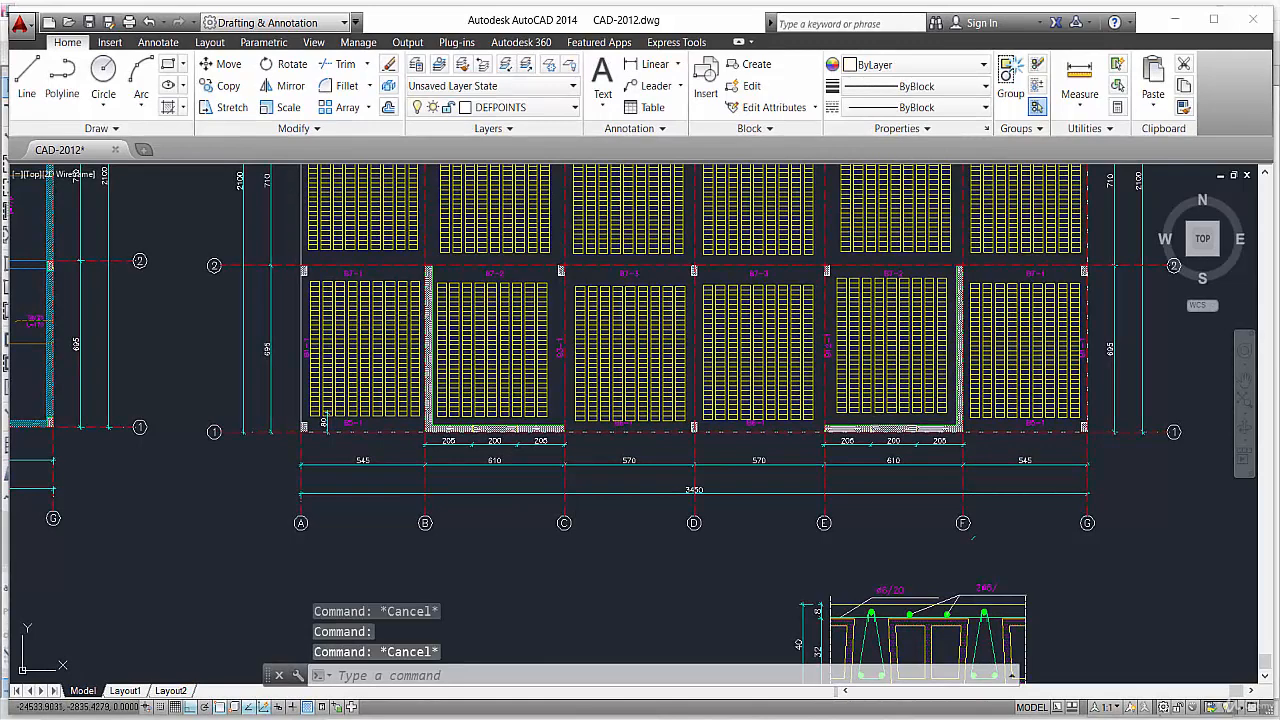
click(284, 212)
key(Escape)
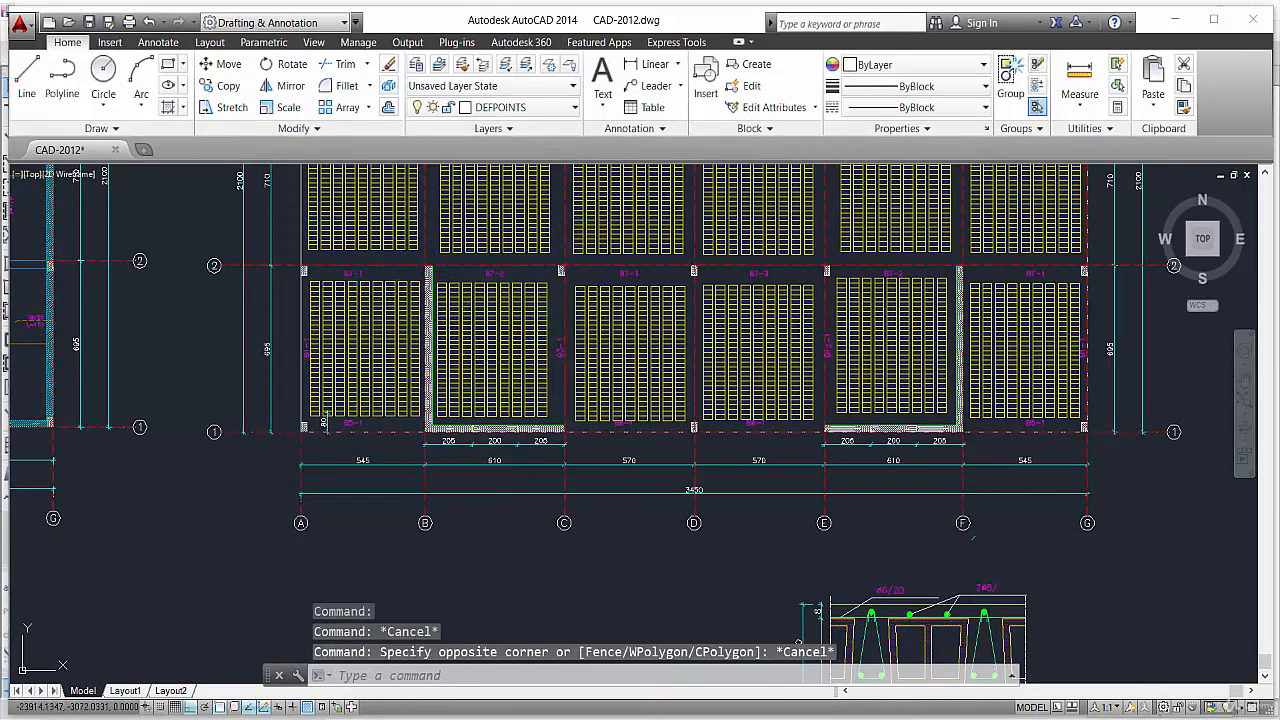
key(Escape)
key(Escape)
scroll(430, 289, up, 4)
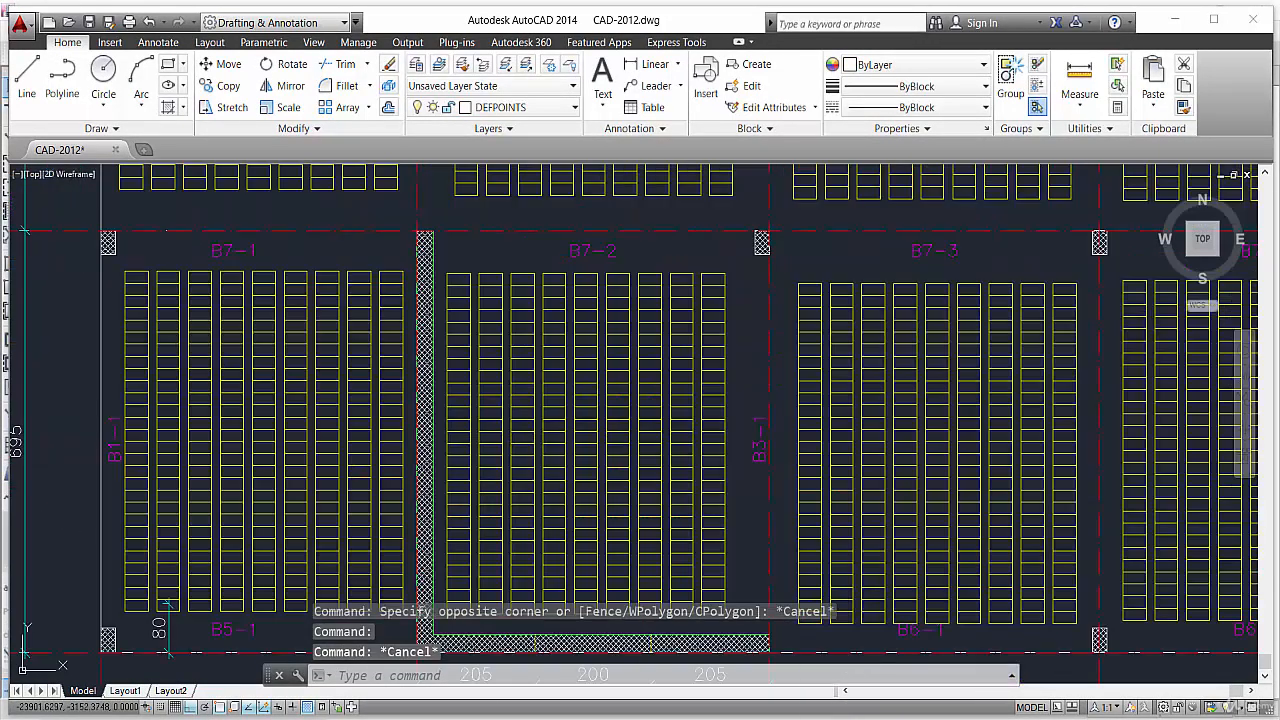
click(428, 296)
scroll(428, 296, down, 2)
key(Escape)
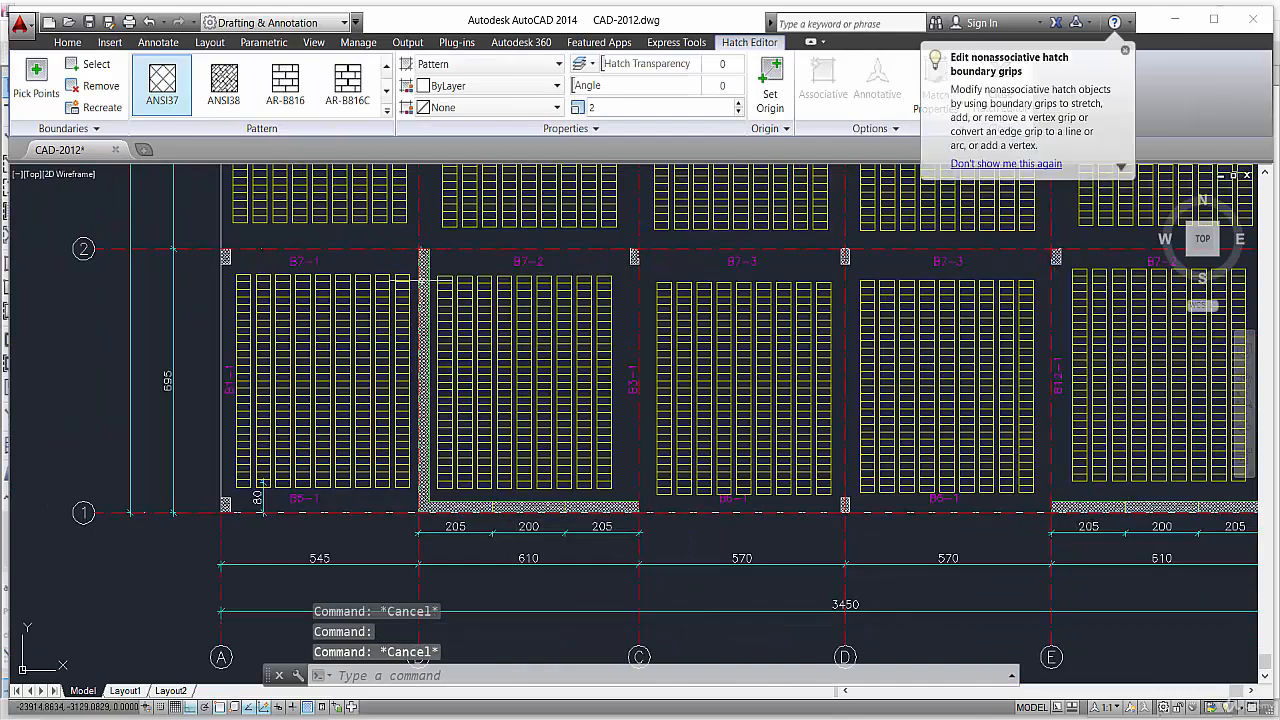
scroll(936, 497, down, 2)
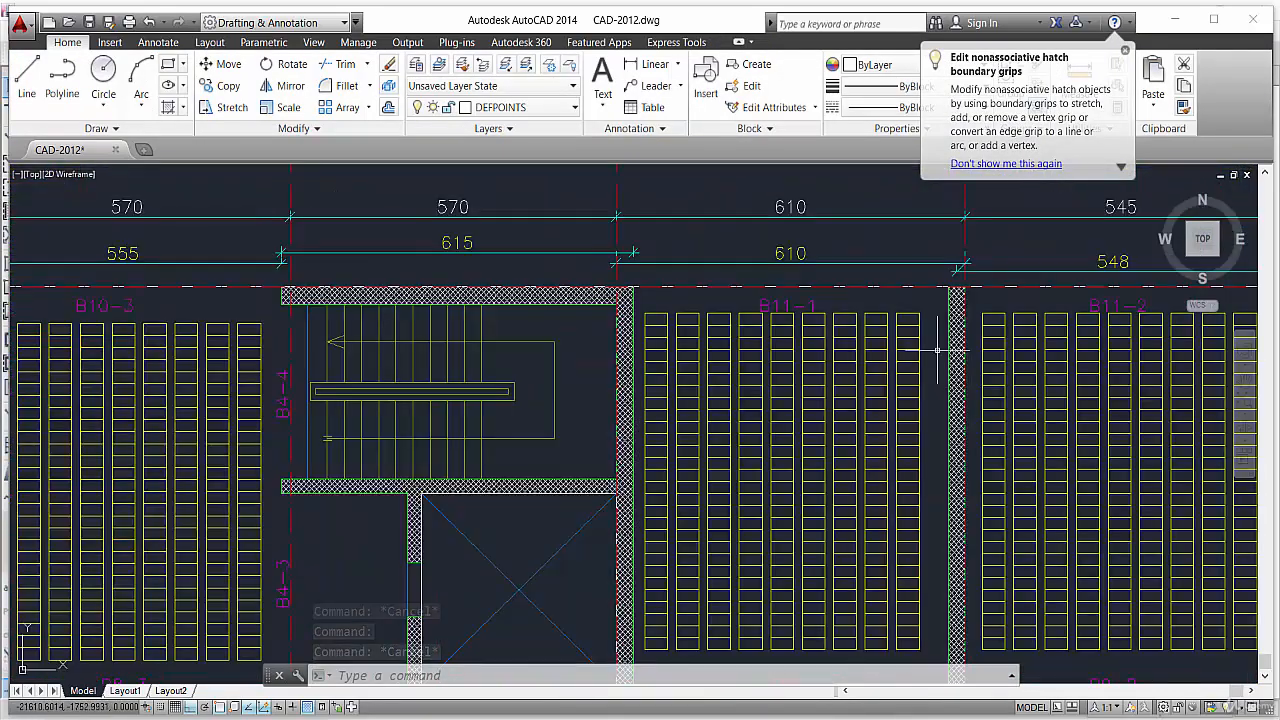
scroll(915, 403, down, 3)
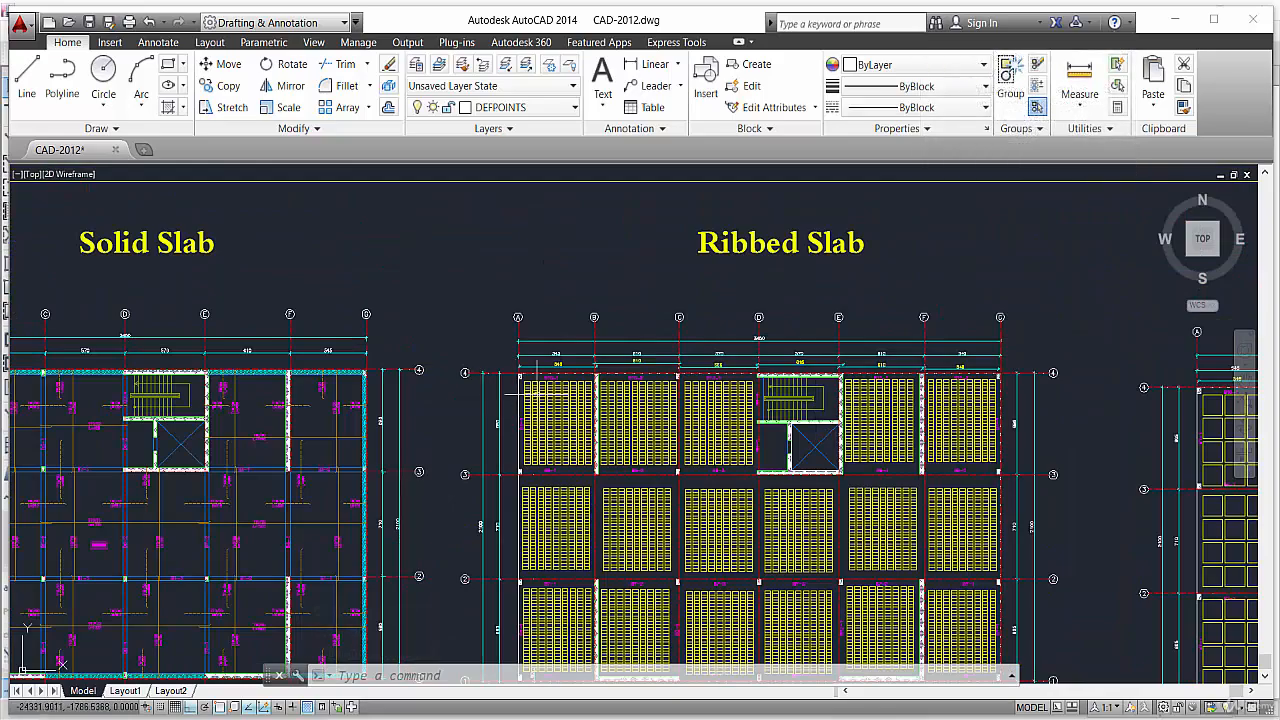
scroll(602, 401, up, 3)
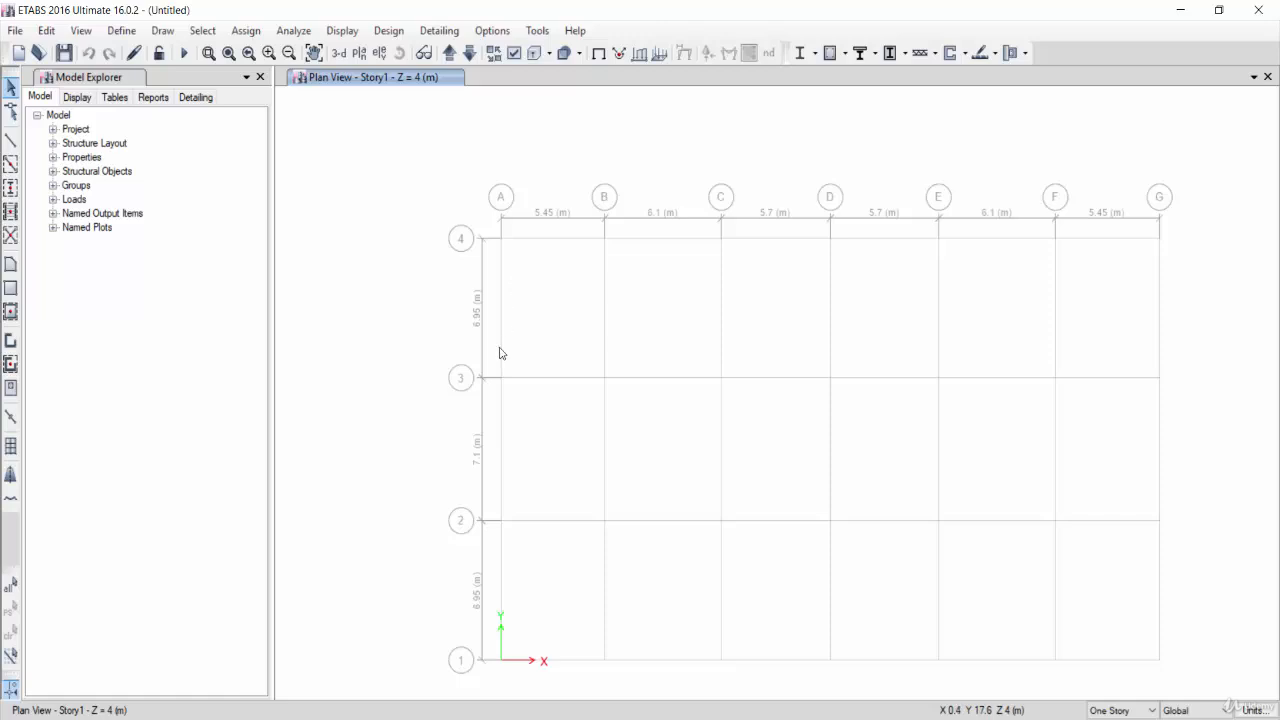
Switch to ETABS and draw Shear Wall piers along grid 1 from C to B and along grid B from 1 to 2
click(16, 343)
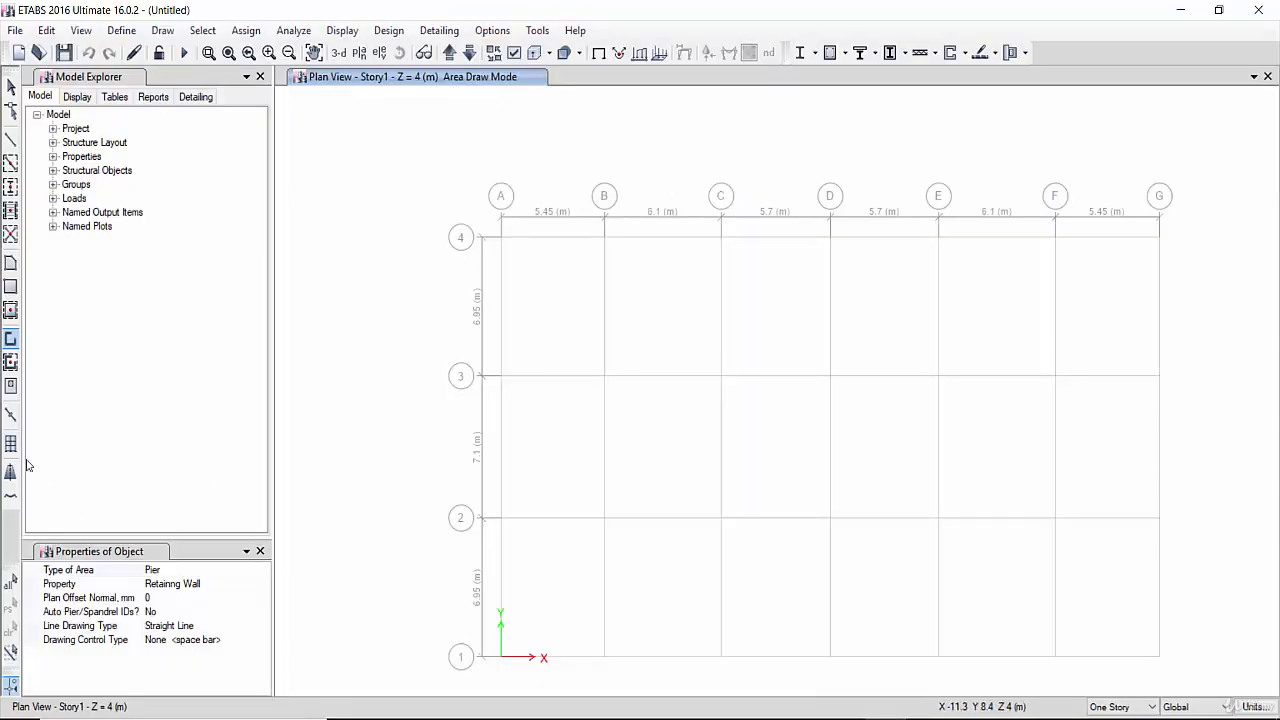
click(11, 341)
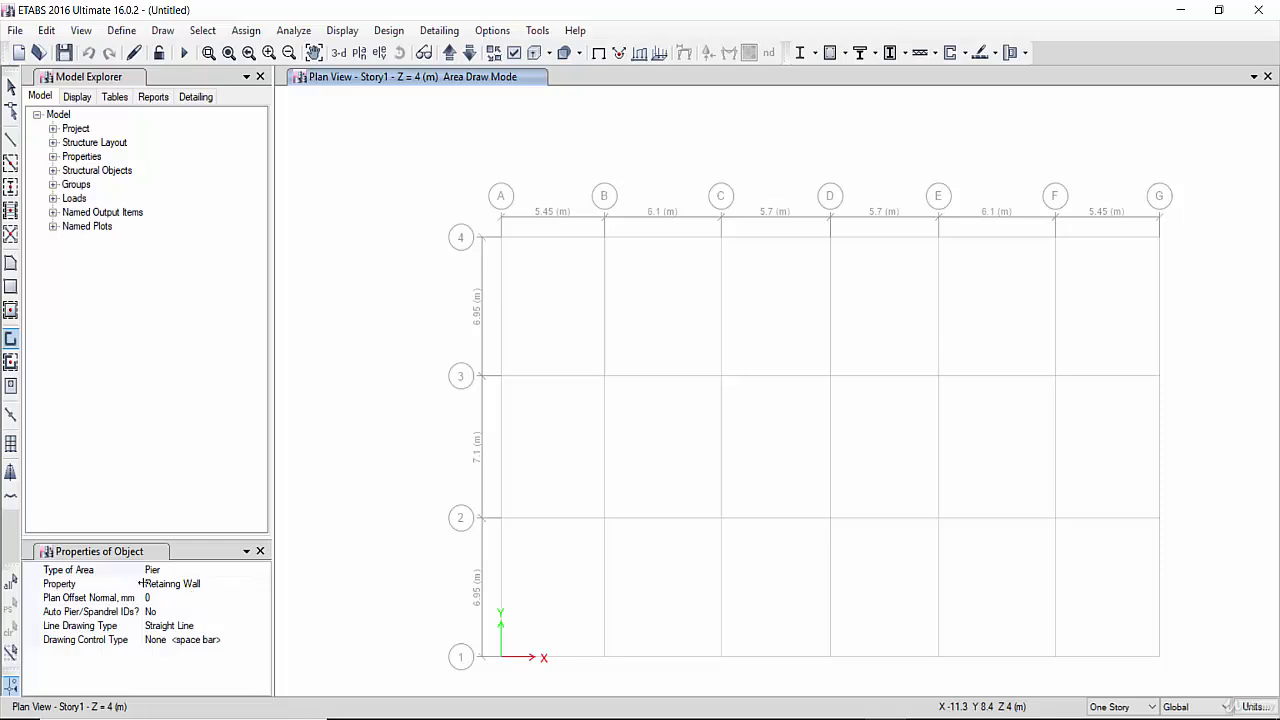
click(213, 584)
click(262, 584)
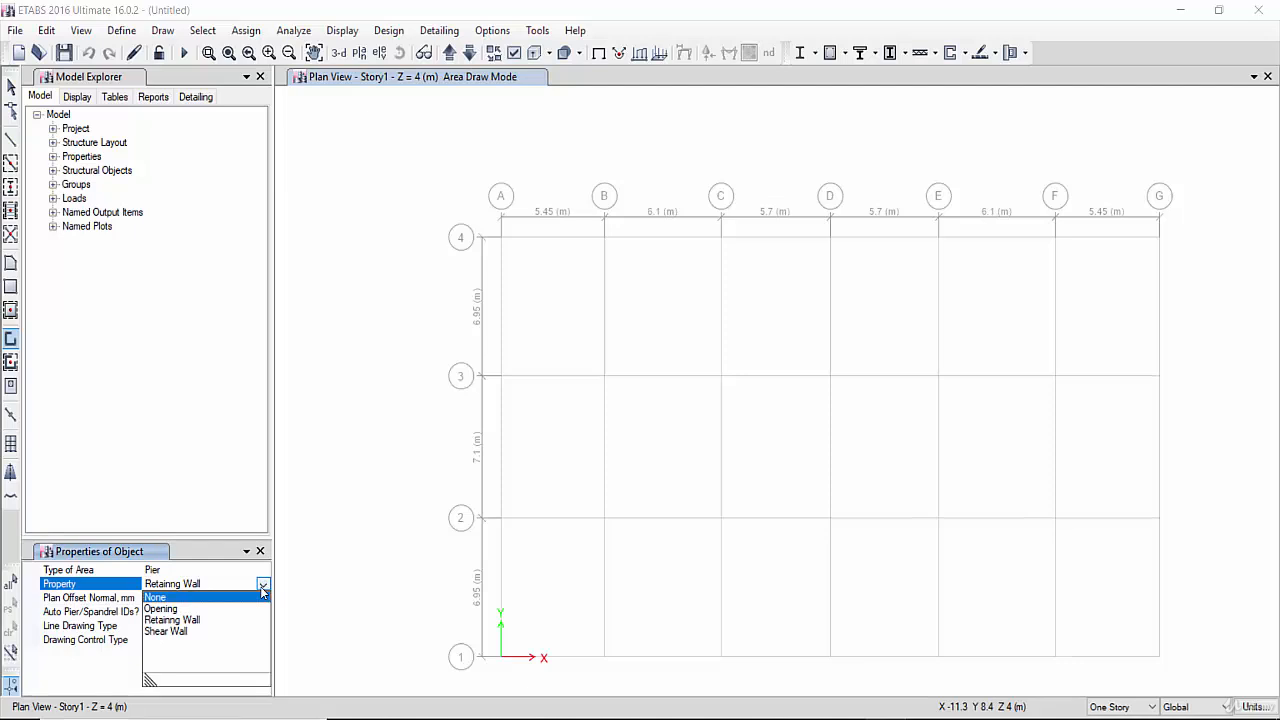
click(180, 632)
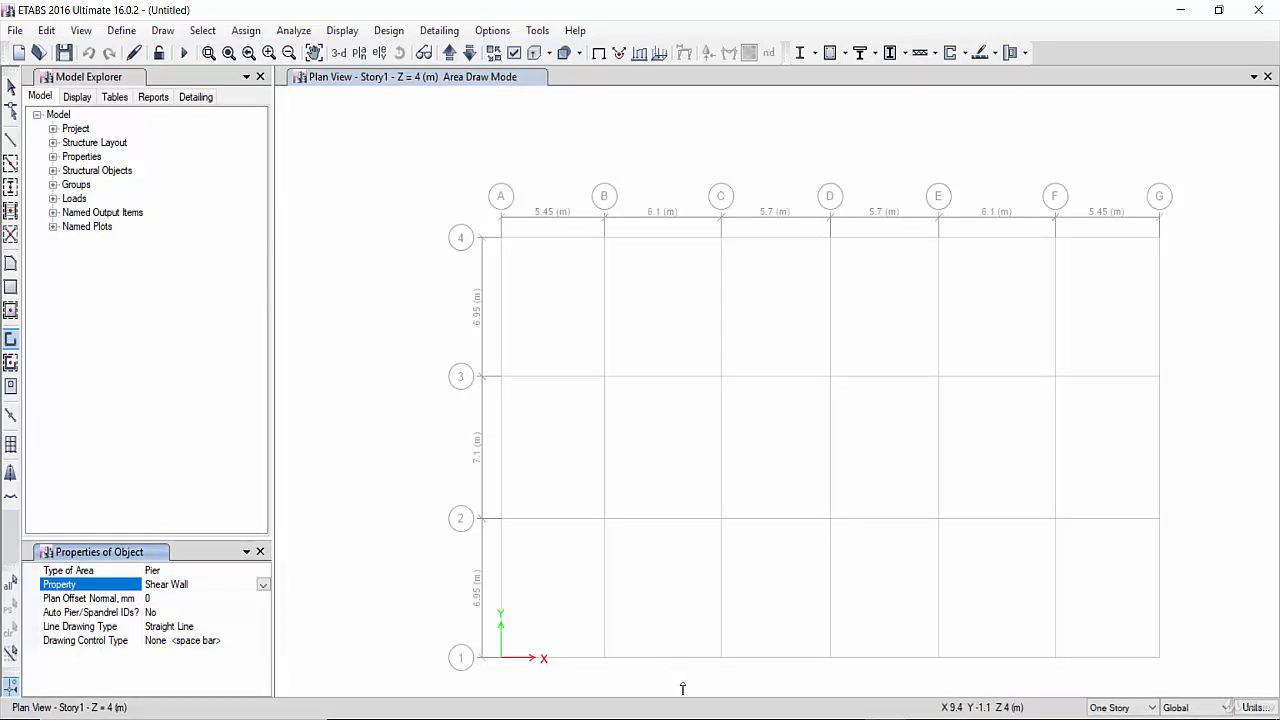
click(721, 657)
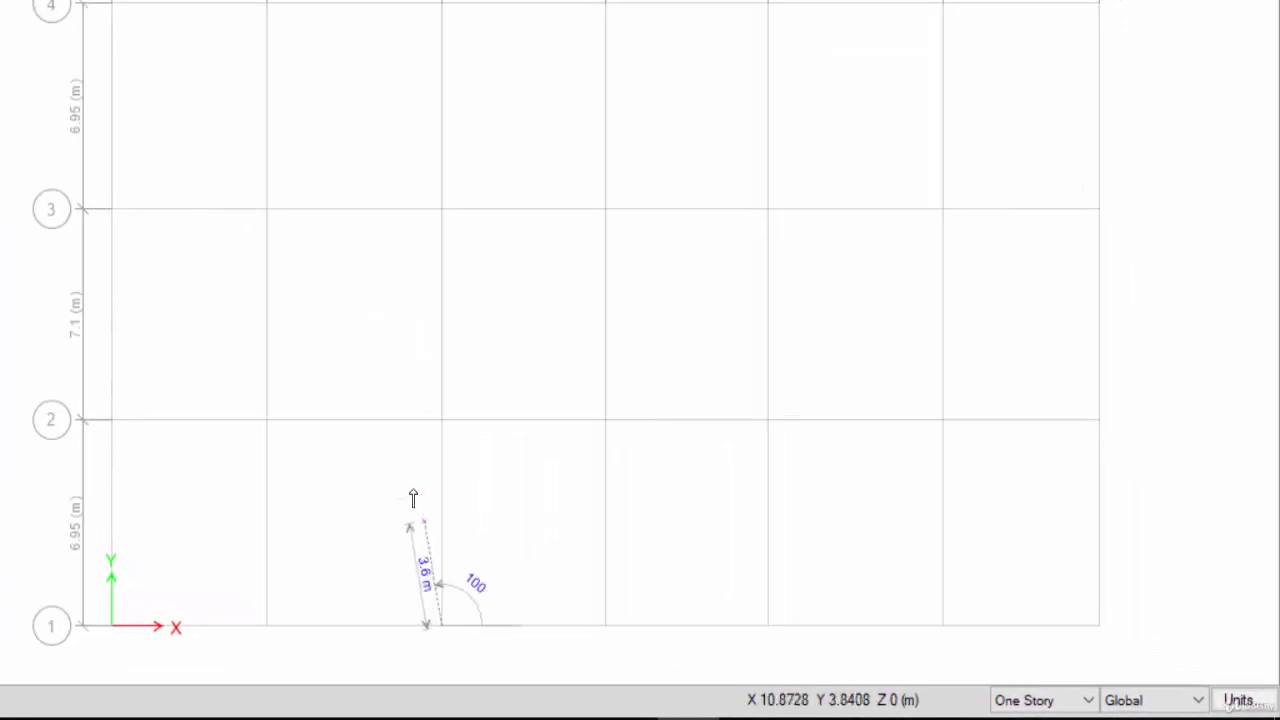
click(307, 591)
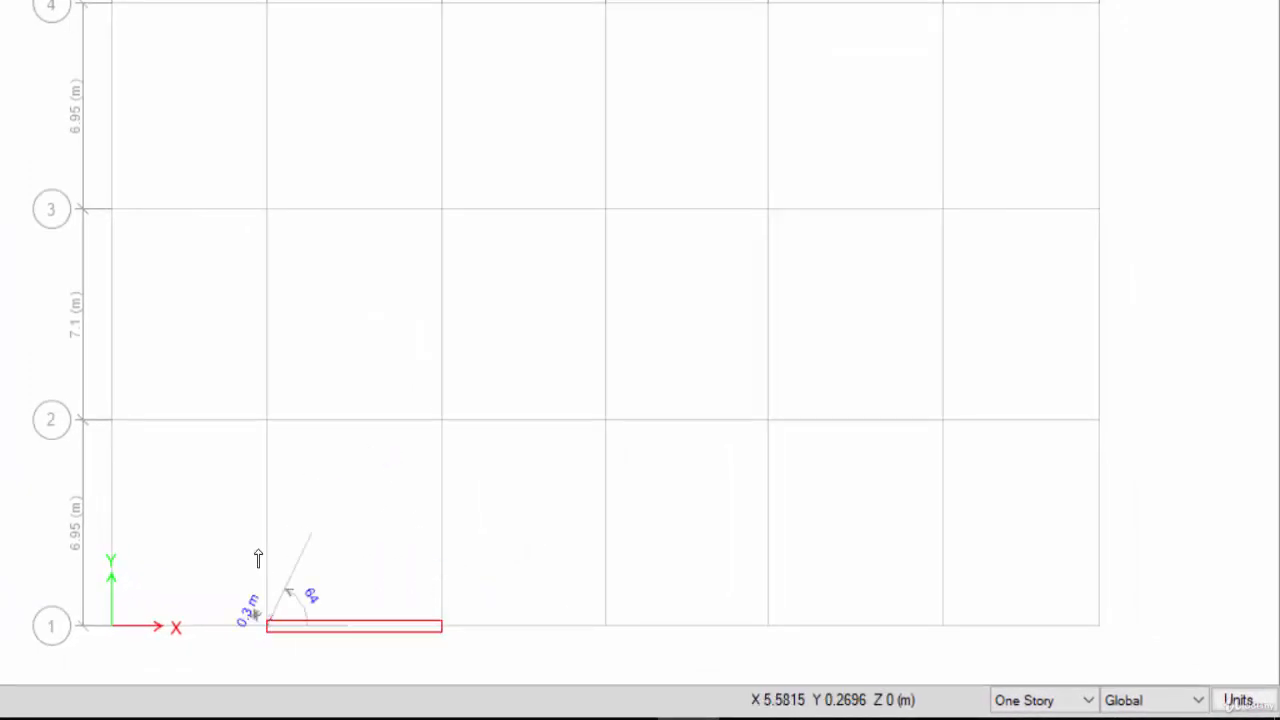
click(270, 425)
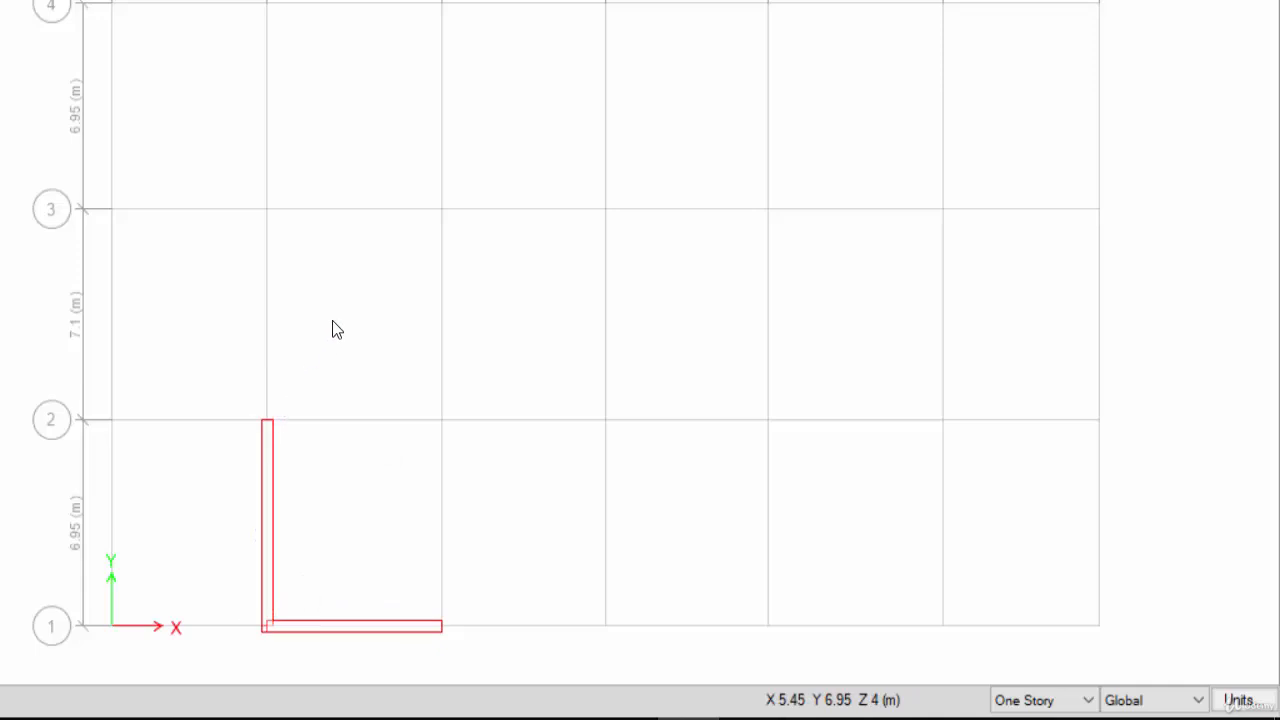
key(Escape)
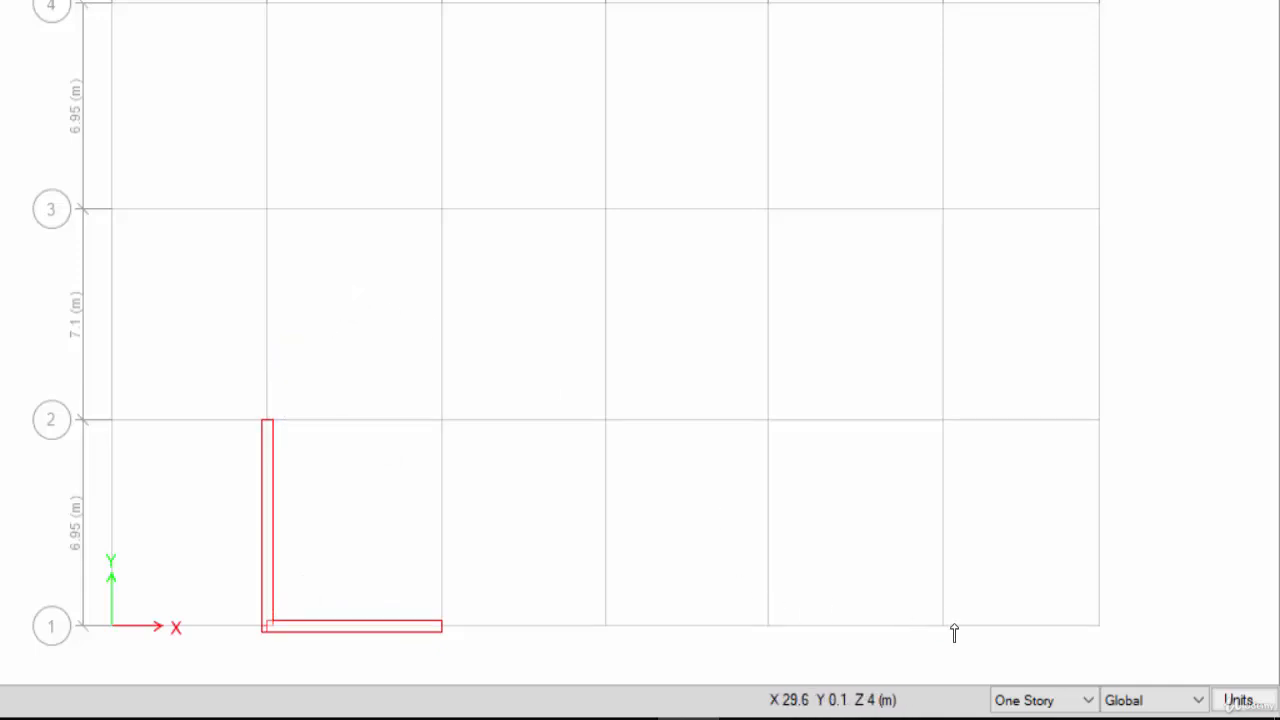
Draw shear walls along grid F from 1 to 2 and along grid 1 from F to E
click(1019, 595)
click(943, 418)
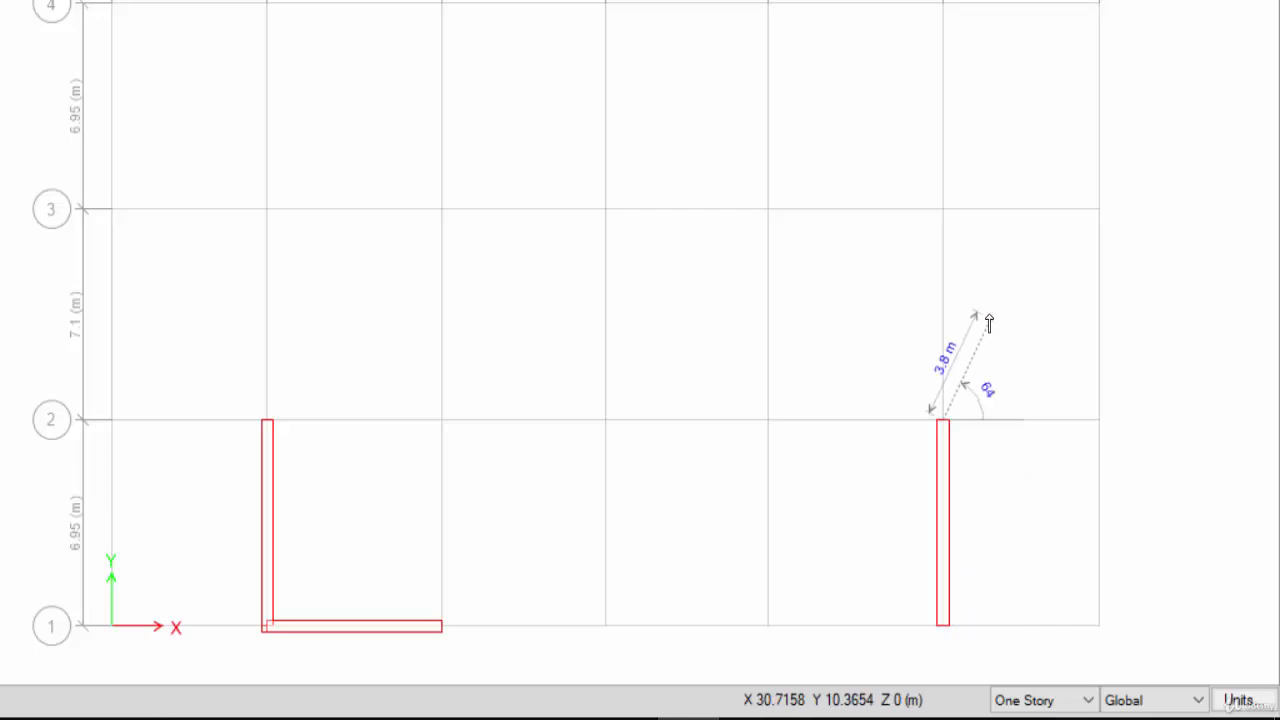
key(Escape)
click(885, 582)
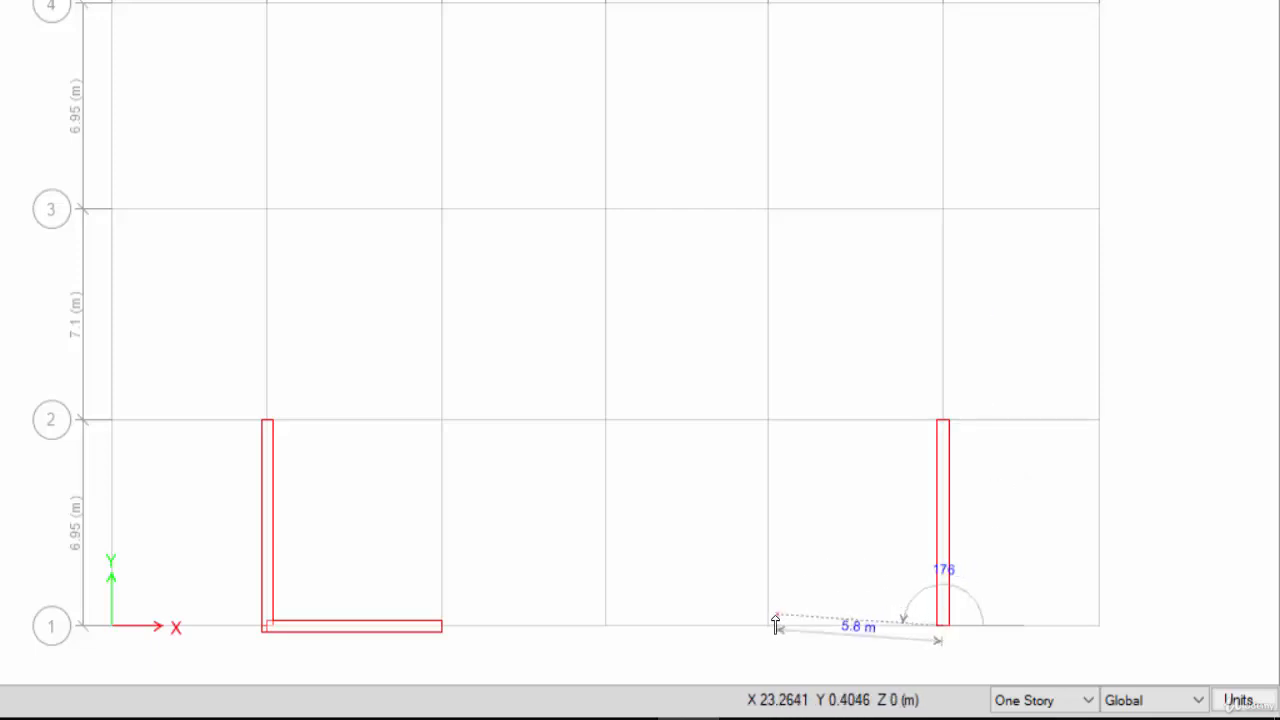
click(767, 620)
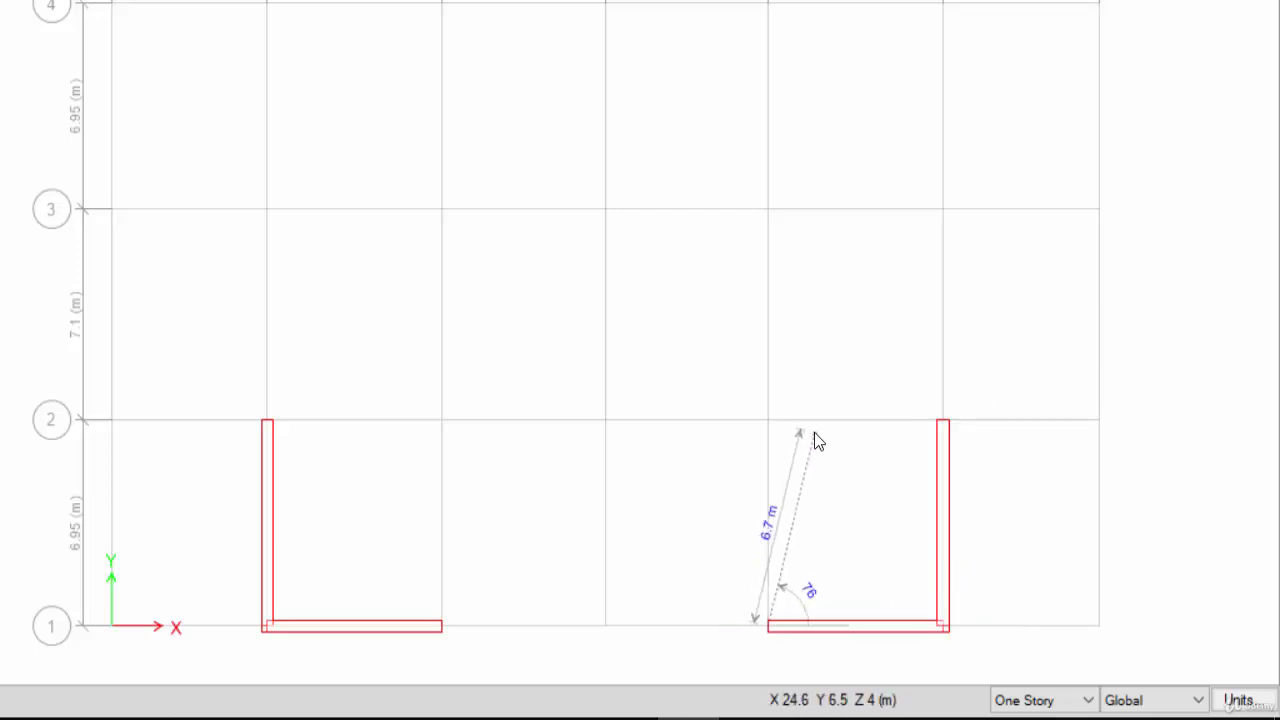
key(Escape)
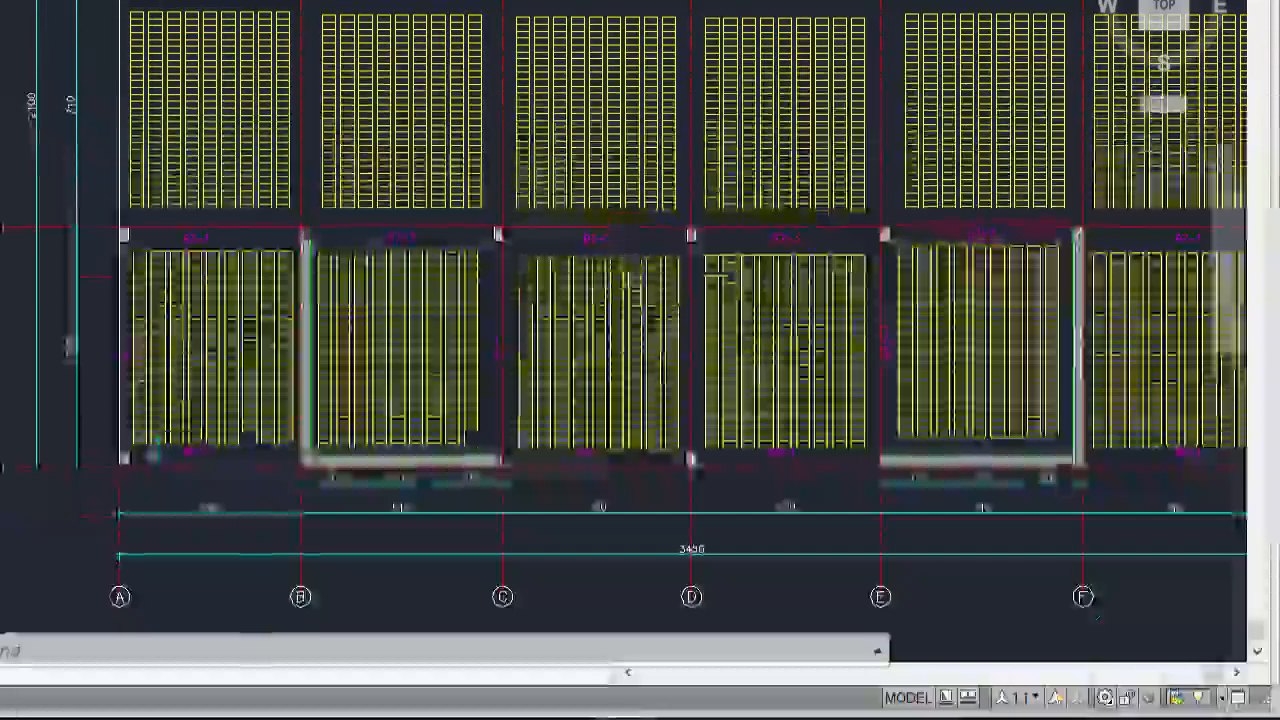
Draw shear walls between grids 3 and 4 along grid lines B and F, following the AutoCAD plan
middle_drag(336, 177, 288, 469)
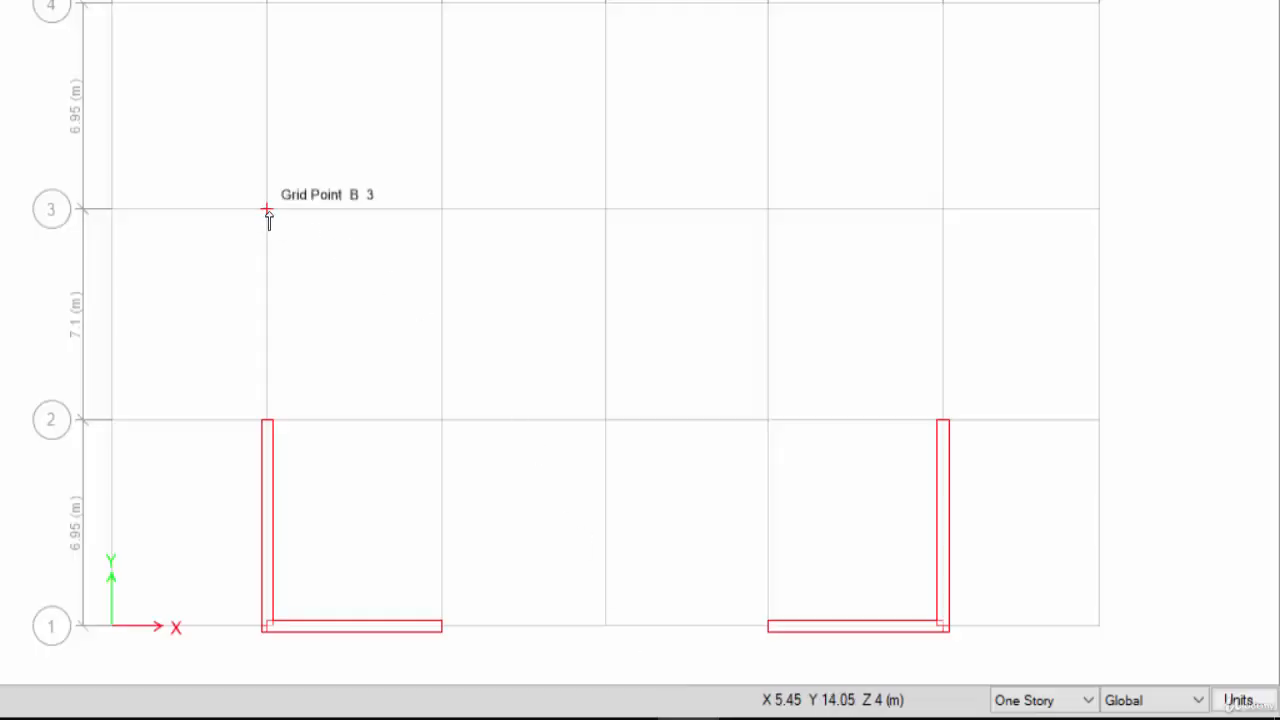
click(267, 209)
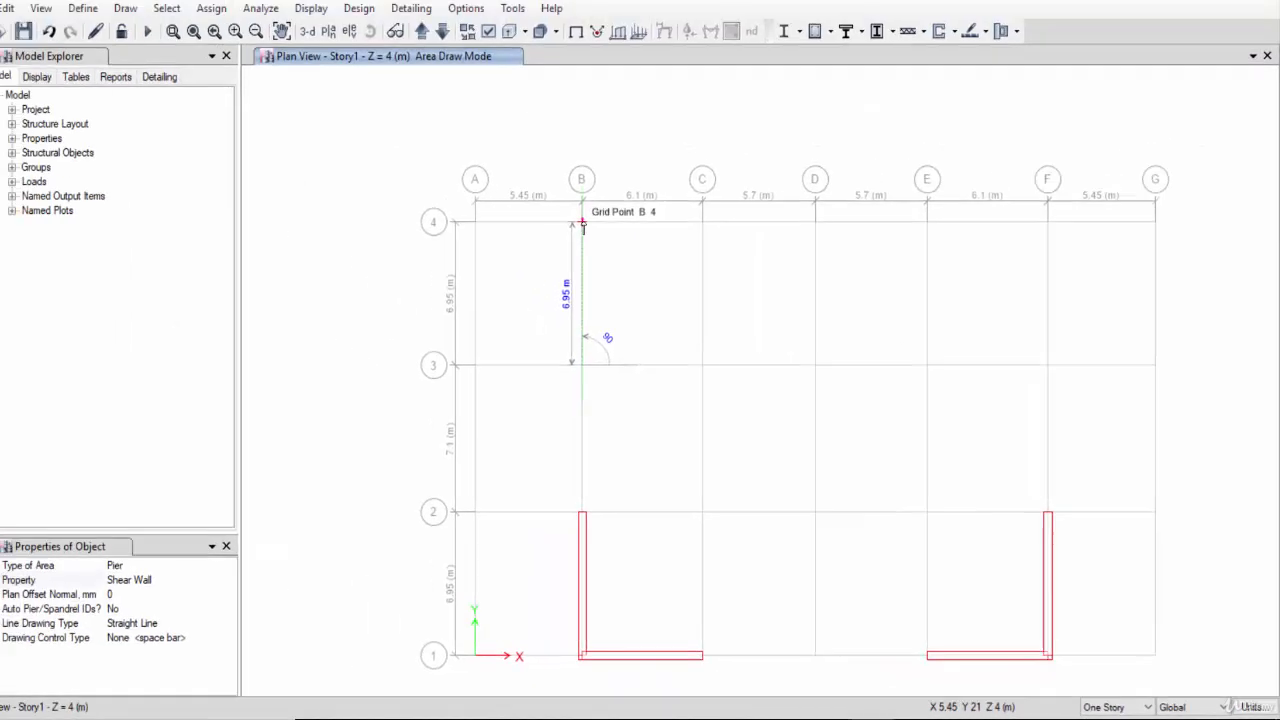
click(412, 105)
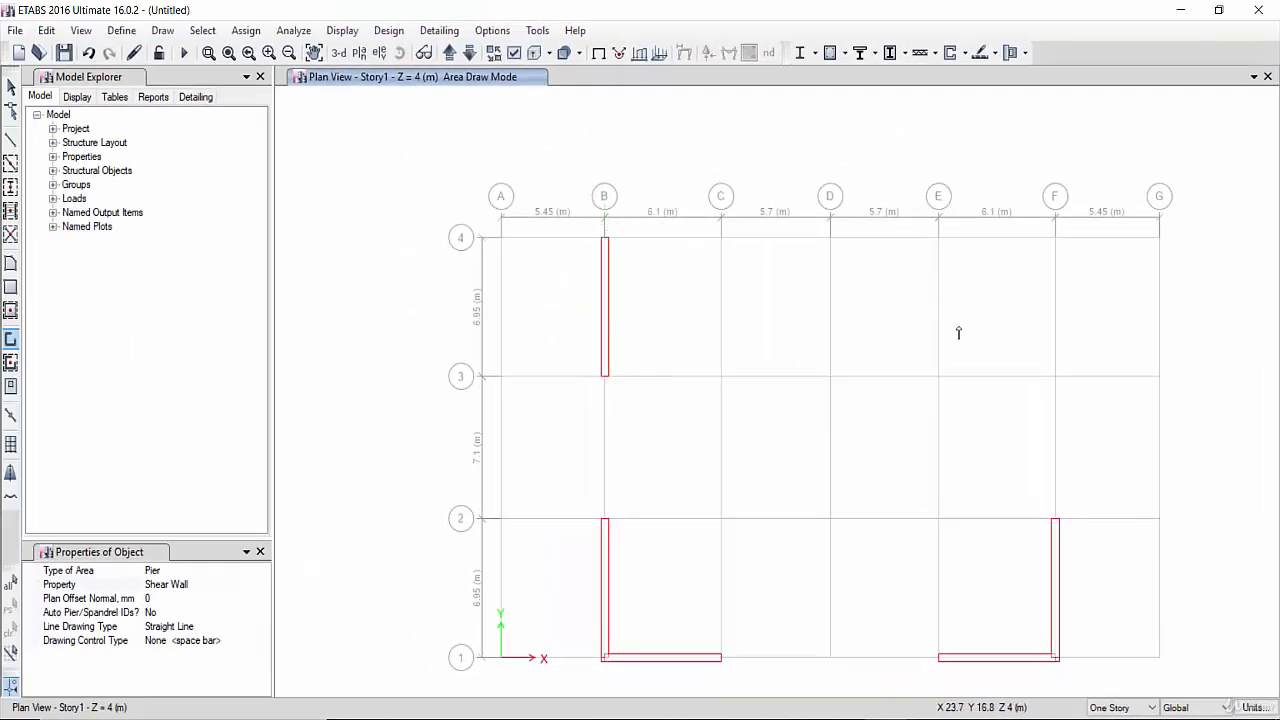
click(1055, 376)
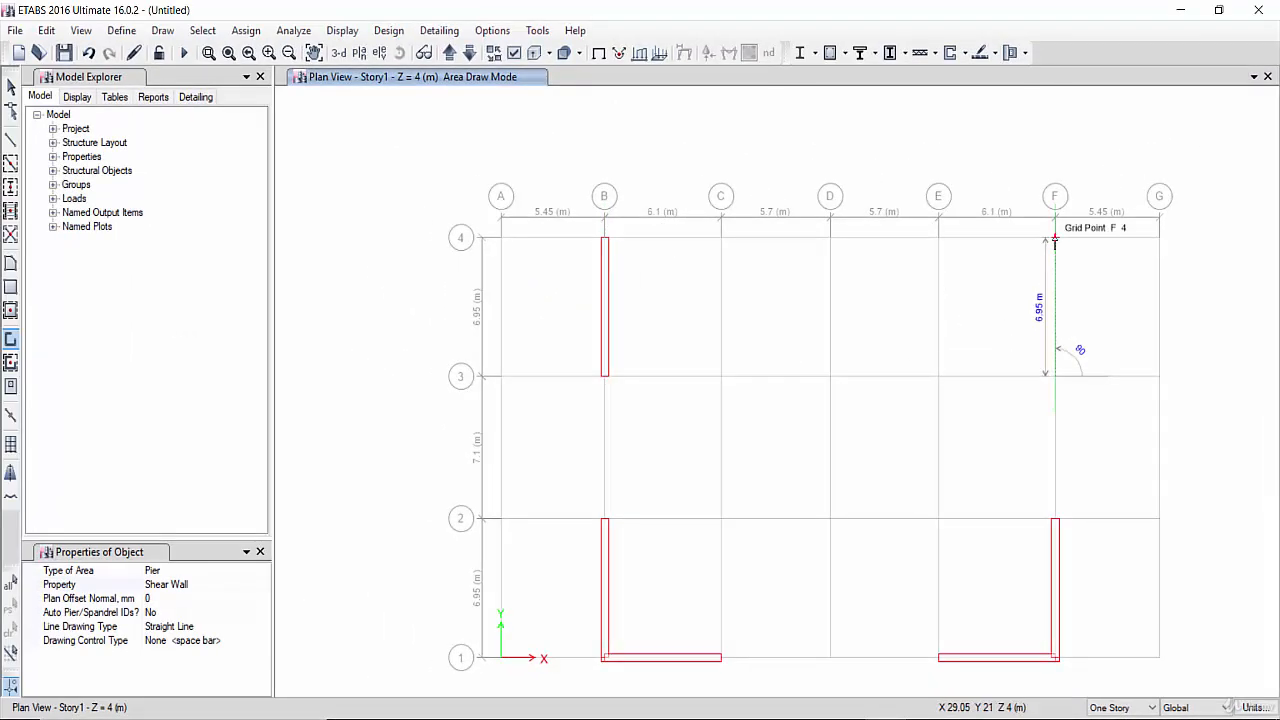
click(1055, 237)
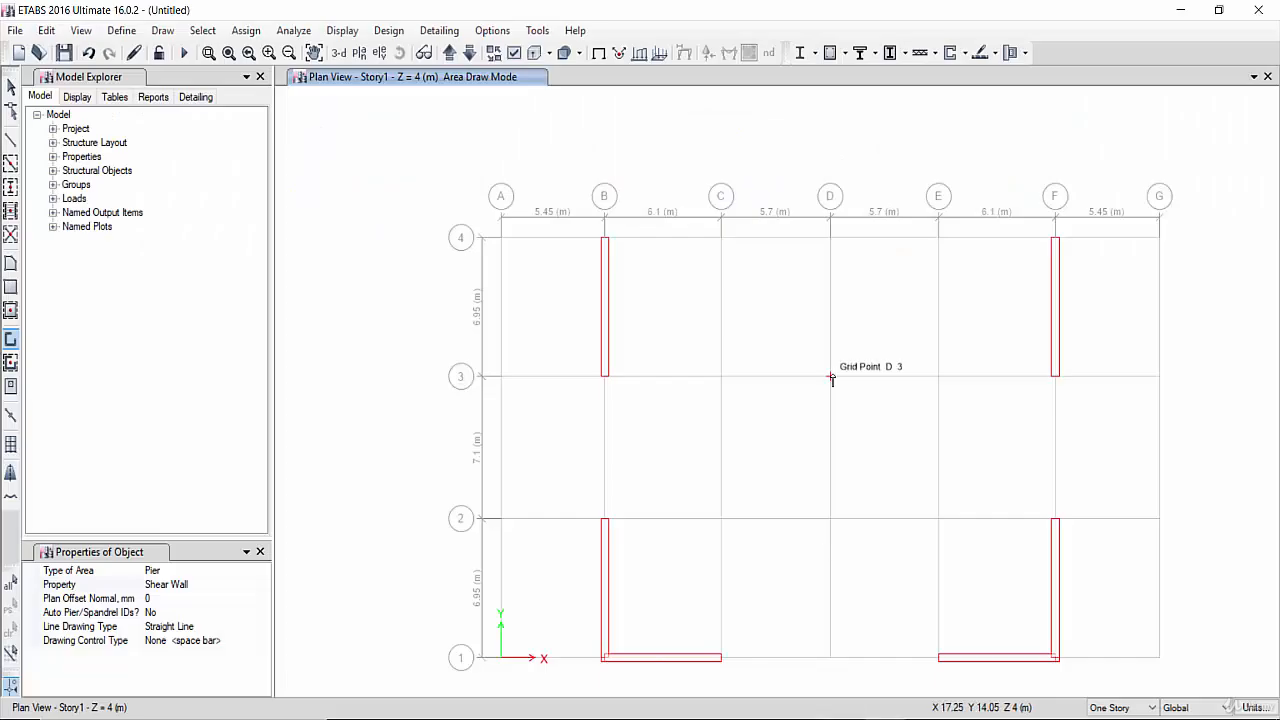
Draw the core's shear walls on grid 3 between E and D, grid E from 3 to 4, and grid 4 from E to D
click(939, 378)
click(831, 378)
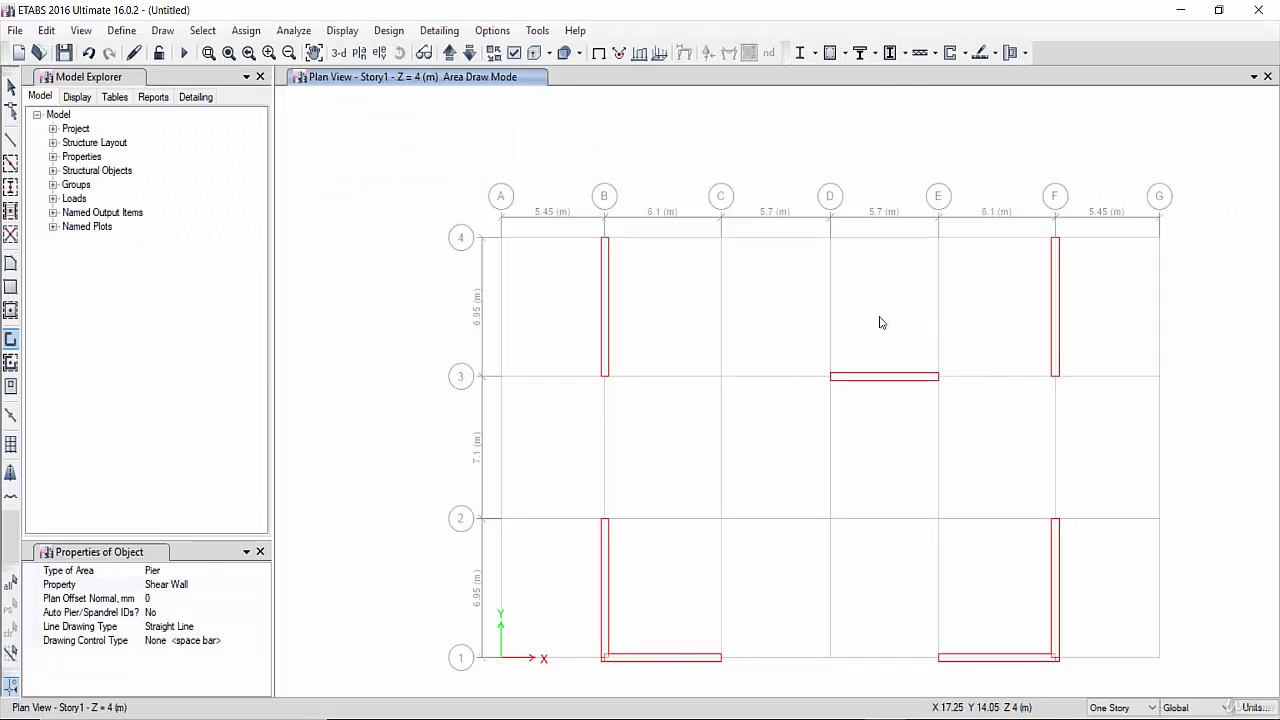
click(939, 378)
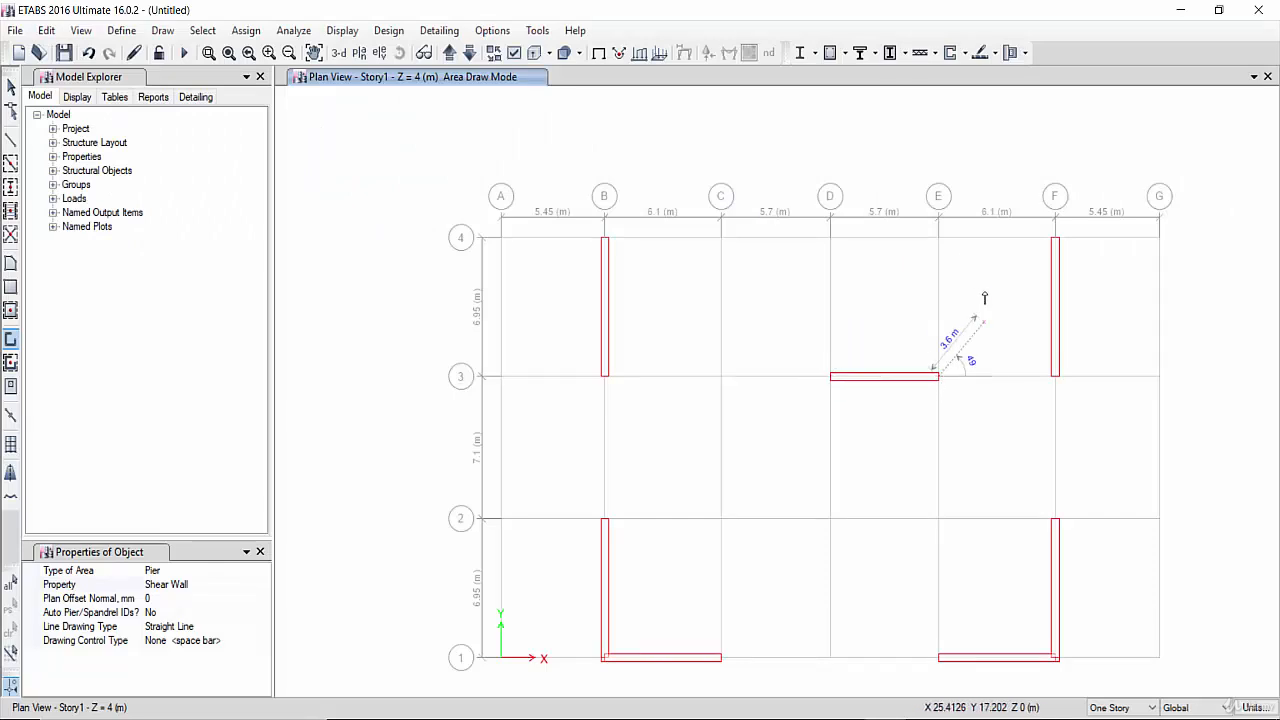
click(940, 238)
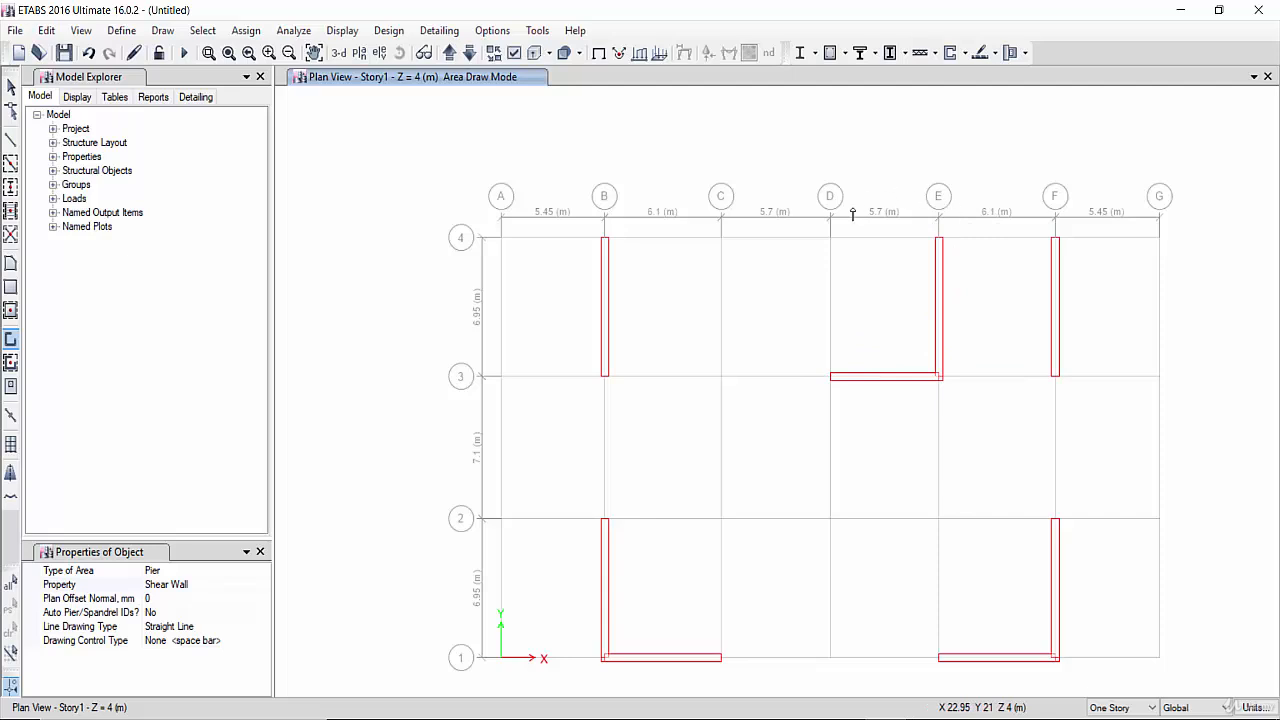
click(830, 240)
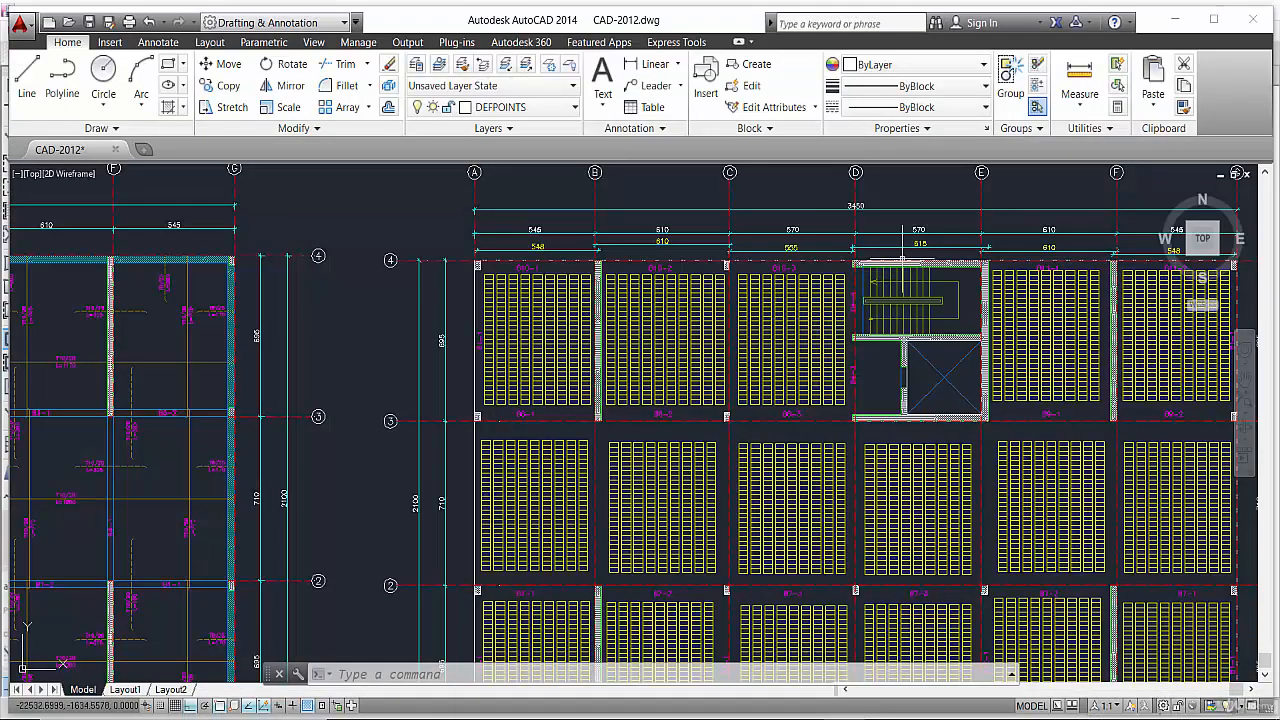
Switch to AutoCAD and measure the distance between the middle and upper core walls at their ends beside B4-4
scroll(900, 260, up, 3)
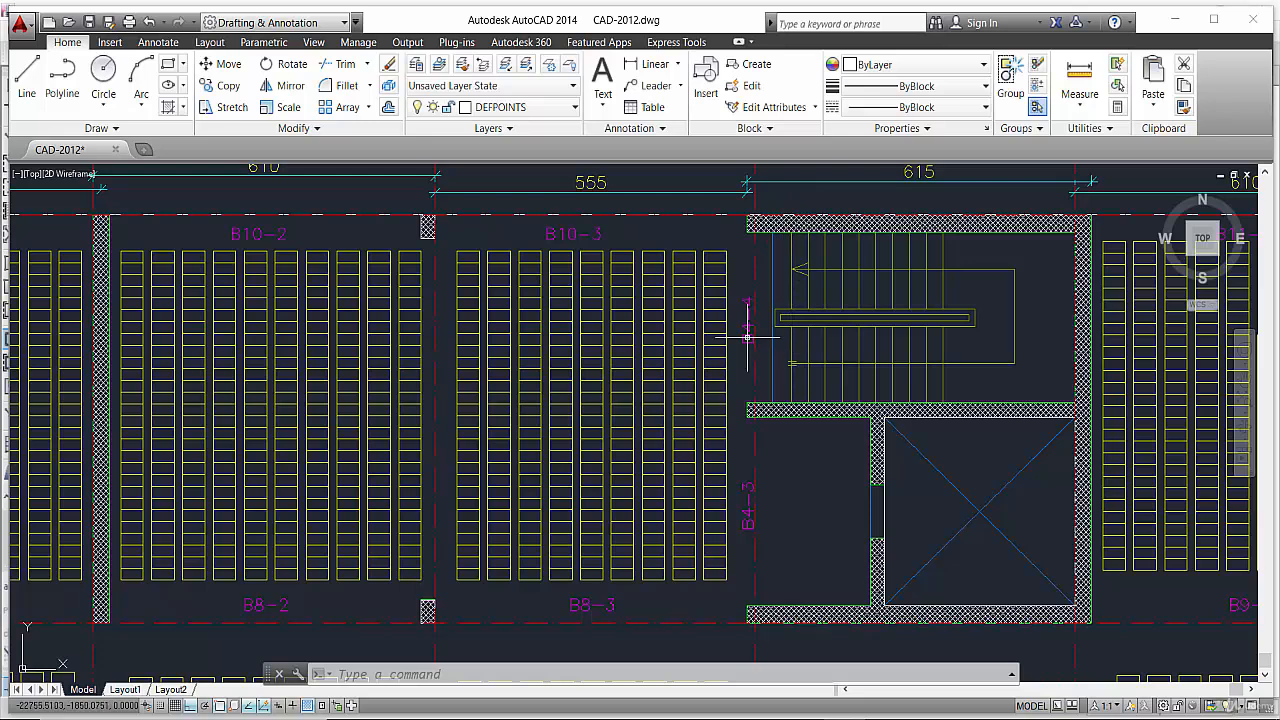
click(1078, 78)
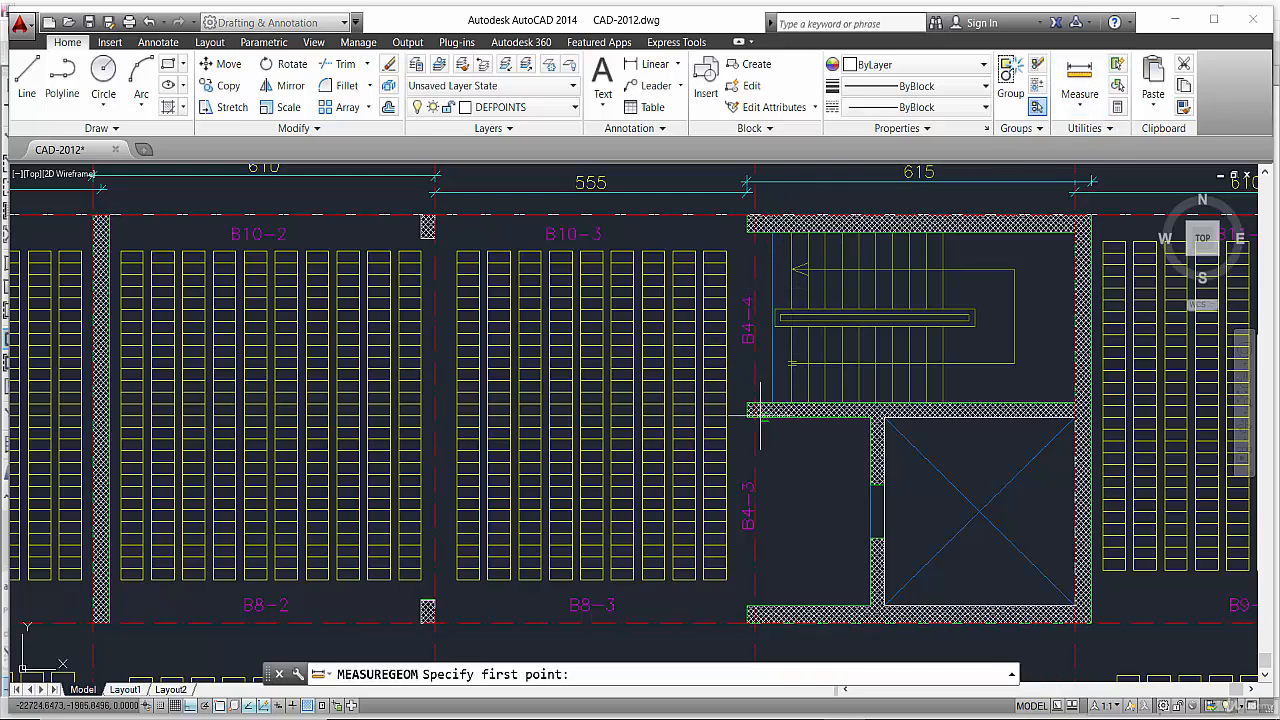
scroll(747, 410, up, 4)
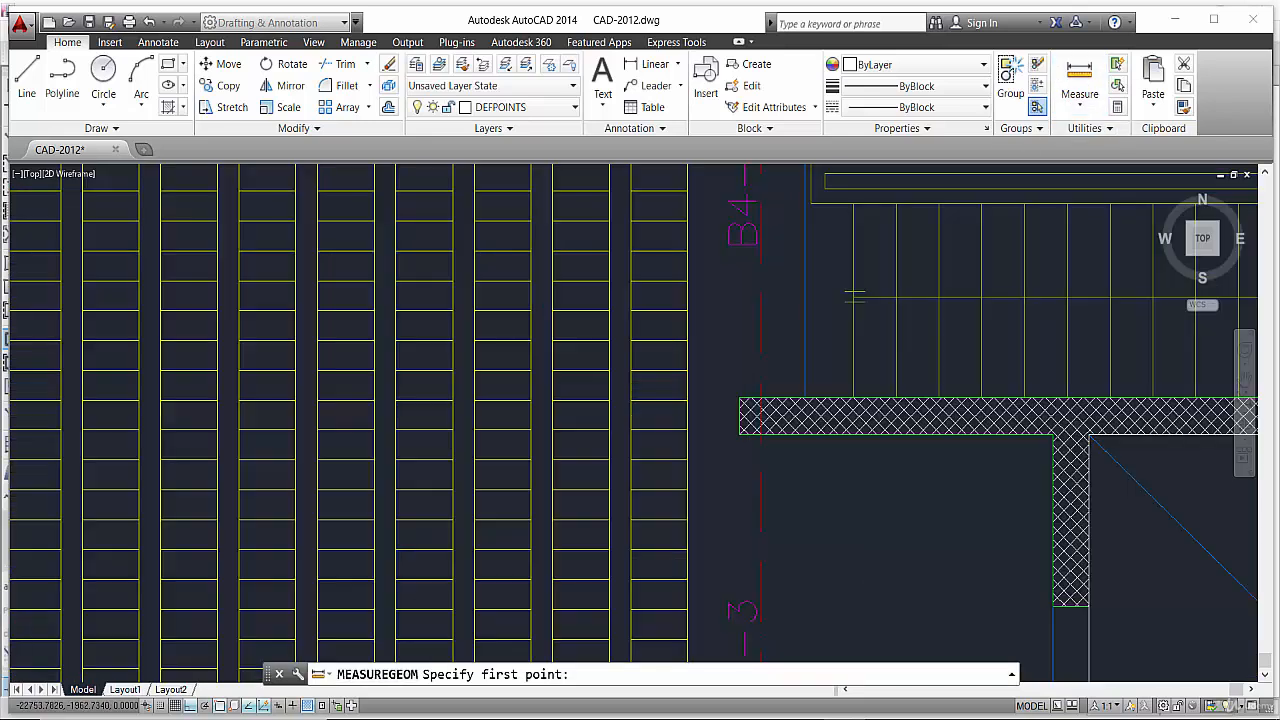
click(740, 415)
middle_drag(735, 290, 731, 630)
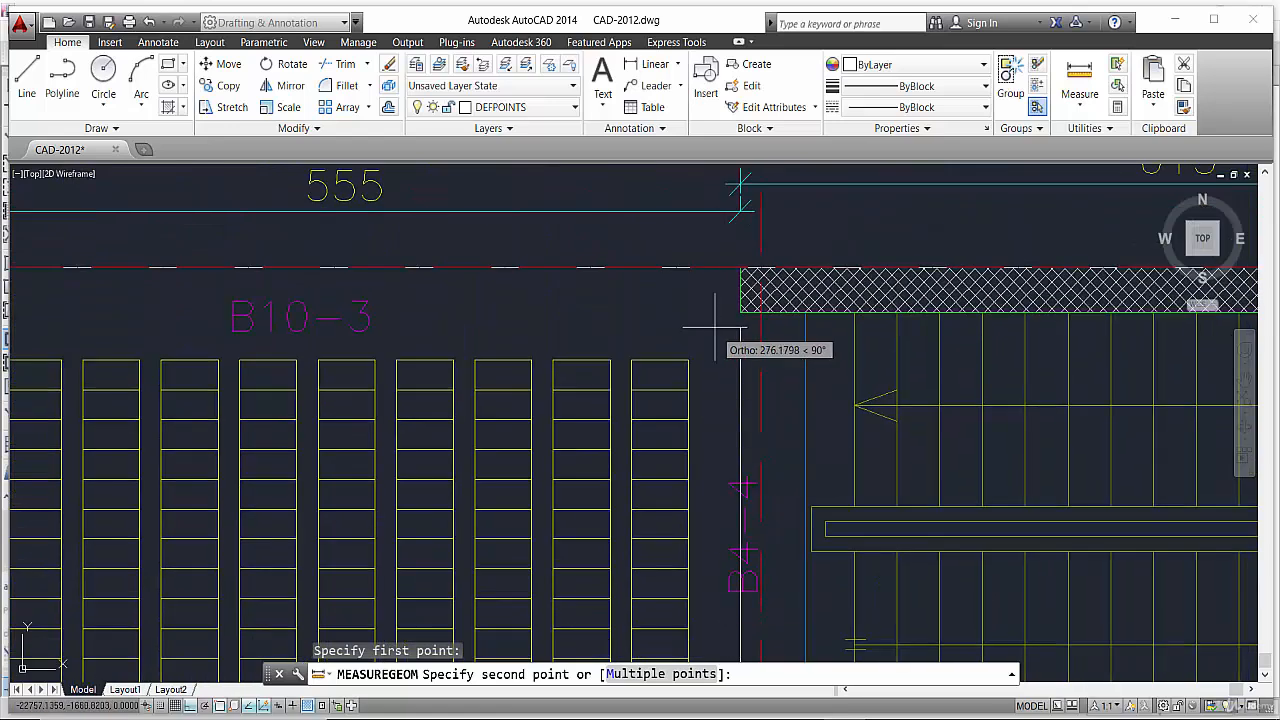
click(739, 289)
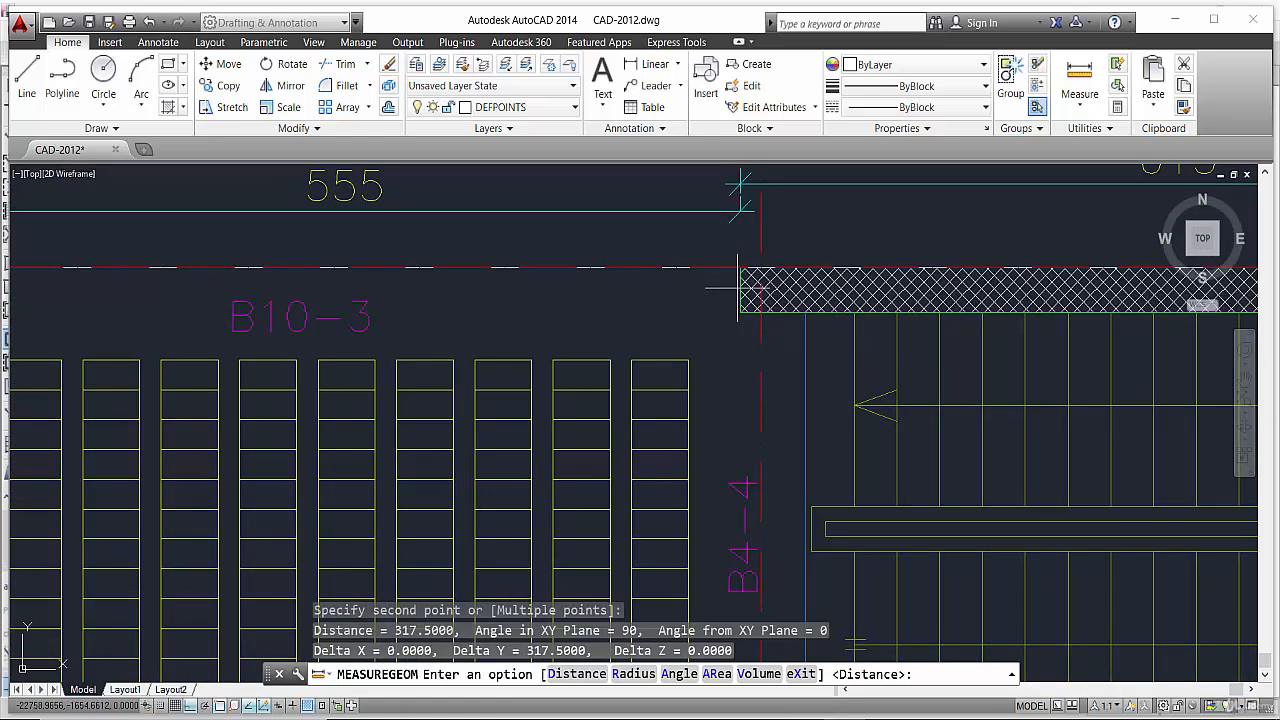
Switch to ETABS and replicate the core wall on grid 4 between D and E once, with dx 0 and dy -3.175 m
scroll(830, 485, down, 10)
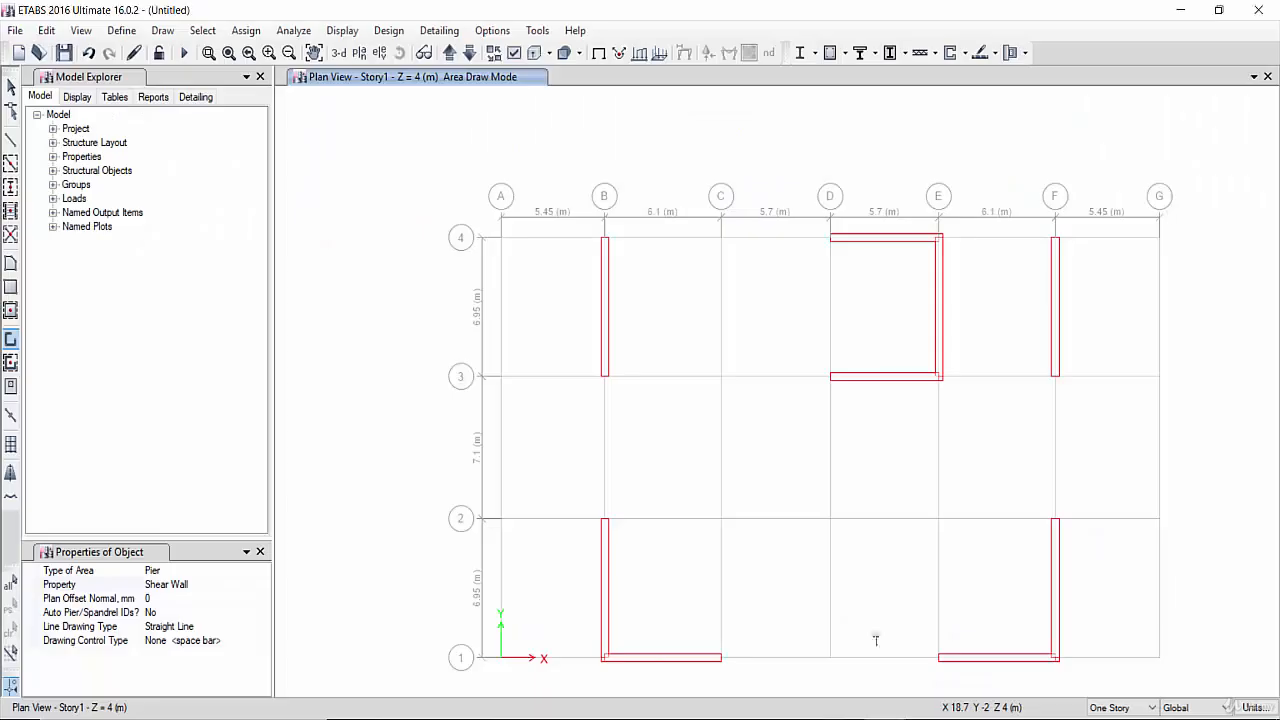
key(Escape)
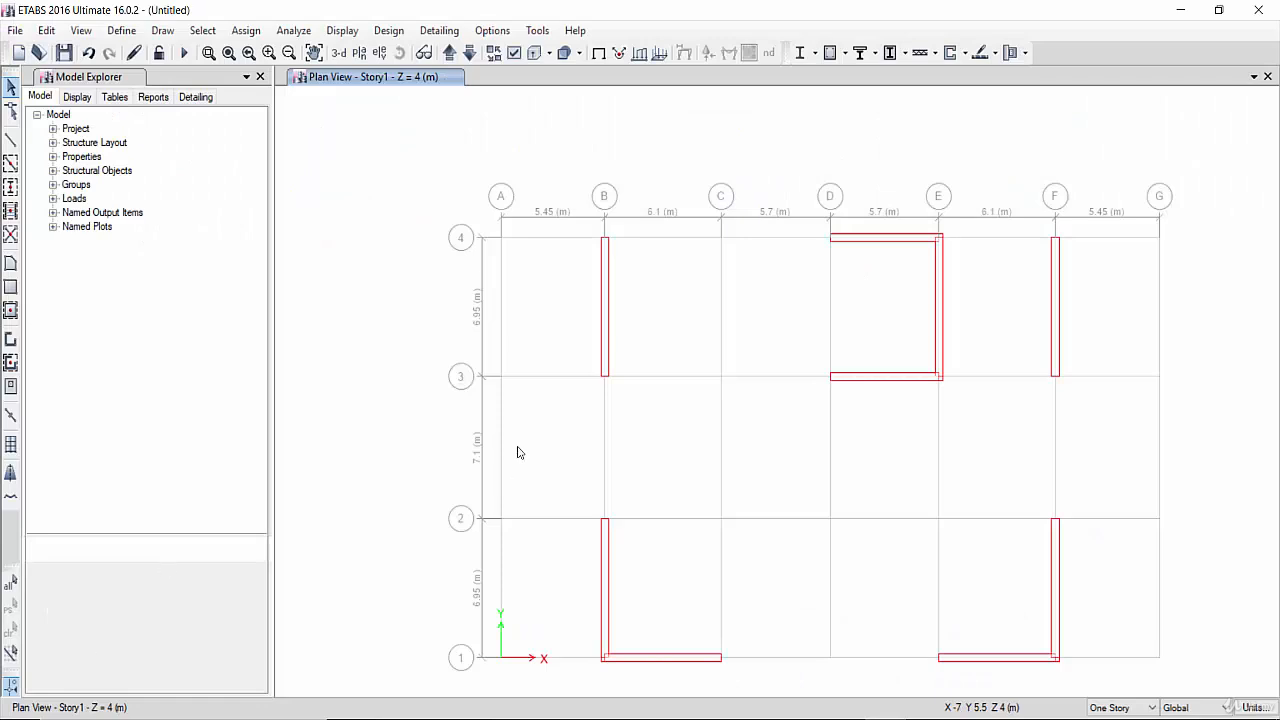
click(868, 241)
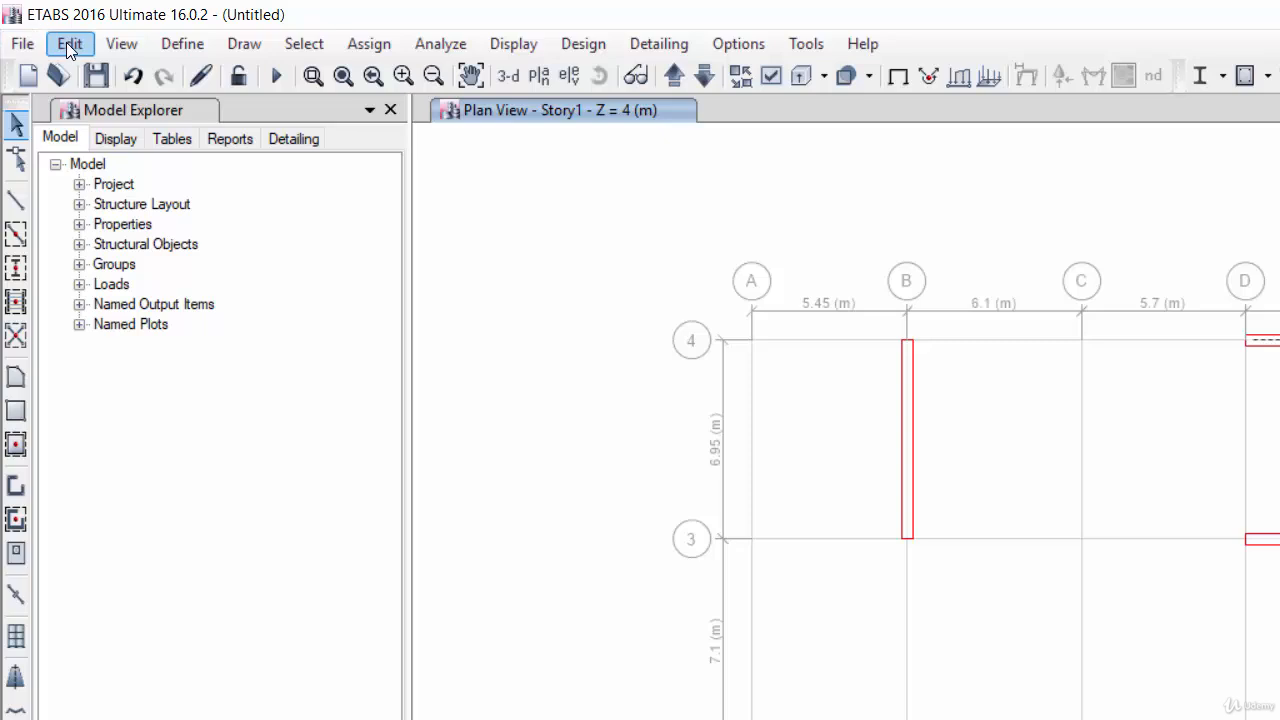
click(68, 44)
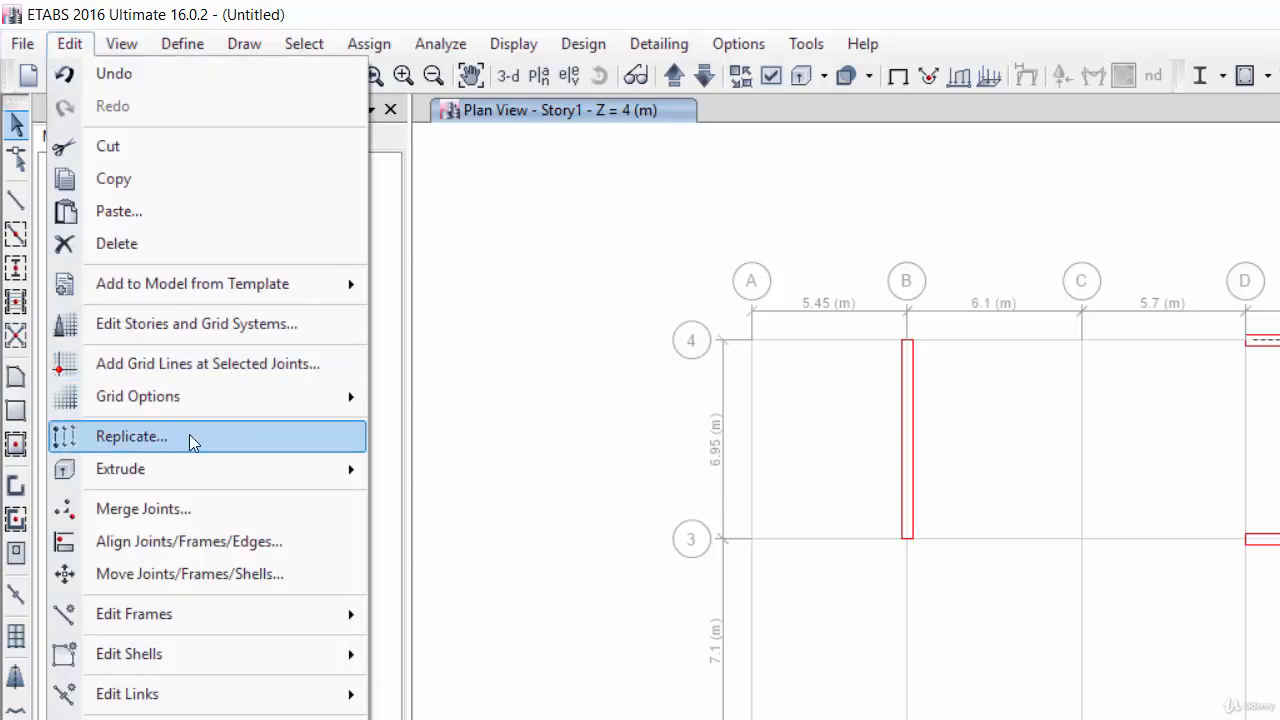
click(193, 440)
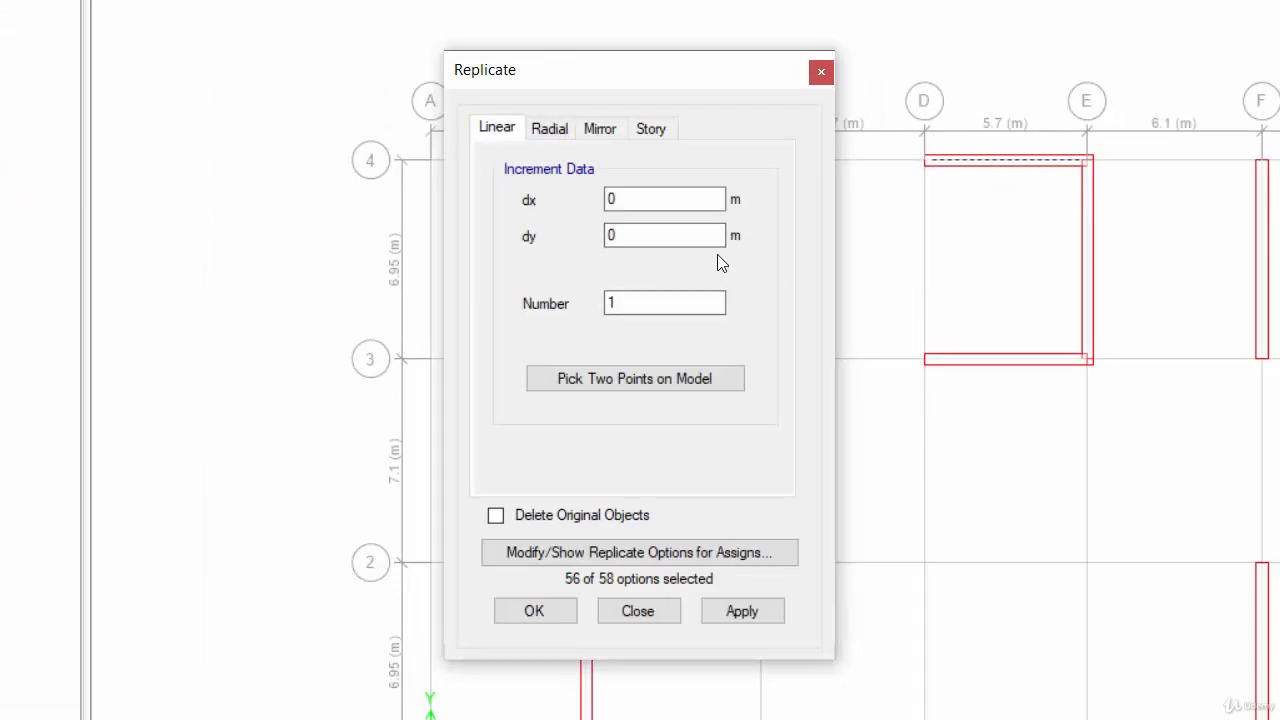
drag(631, 231, 540, 234)
text(-3.175)
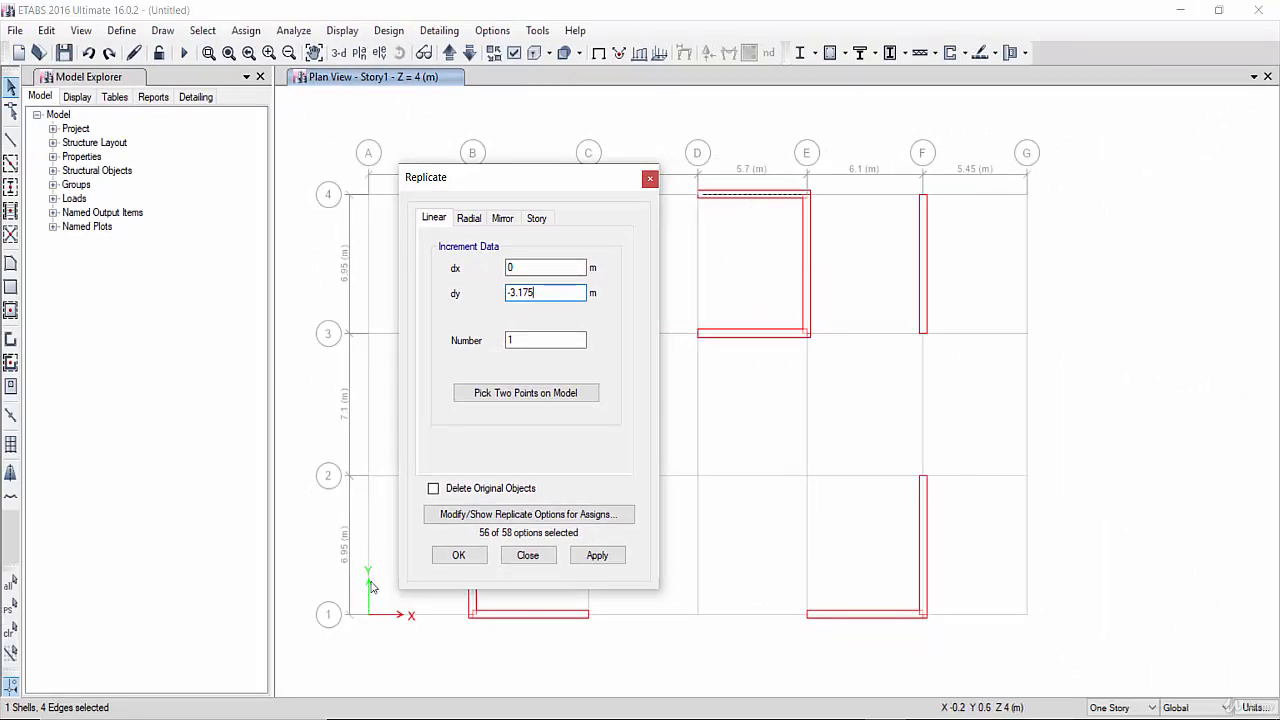
click(368, 657)
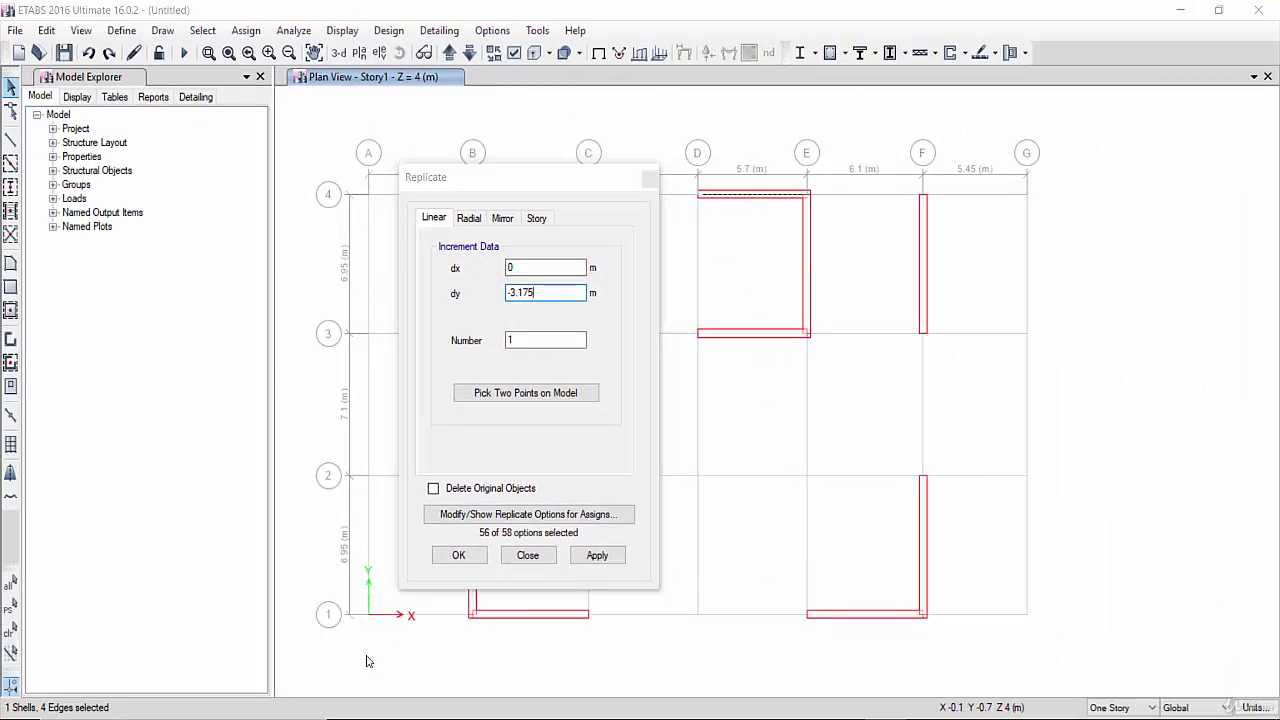
click(588, 557)
click(459, 555)
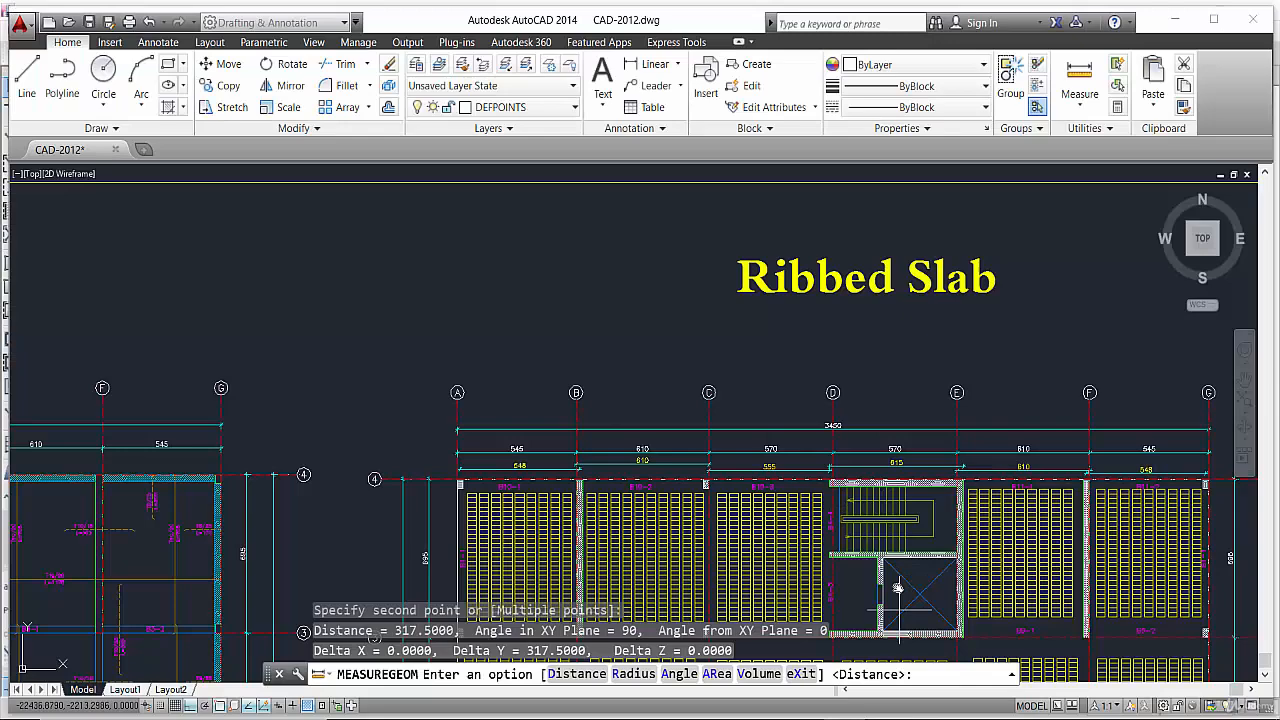
Switch to AutoCAD and measure the length of the short wall below the opening, from the grid 3 core wall up to the opening
scroll(907, 600, up, 5)
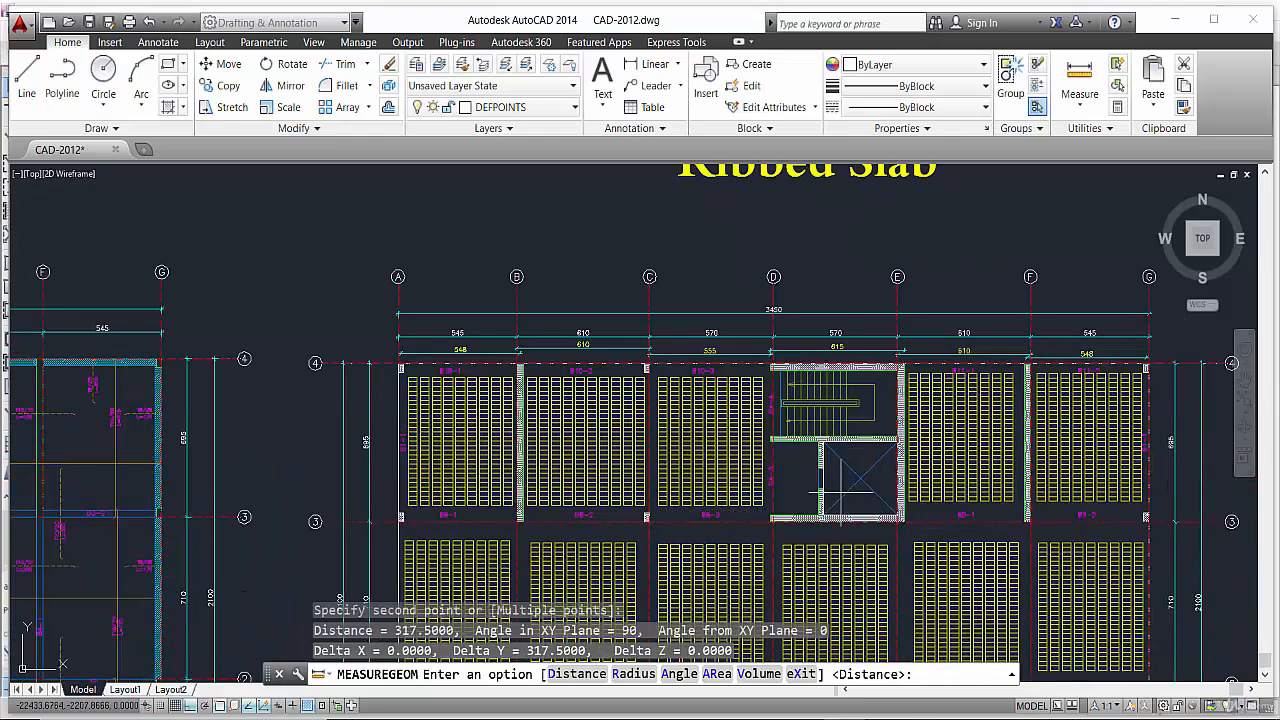
mouse_move(749, 394)
middle_down()
mouse_move(737, 366)
mouse_move(709, 351)
middle_up()
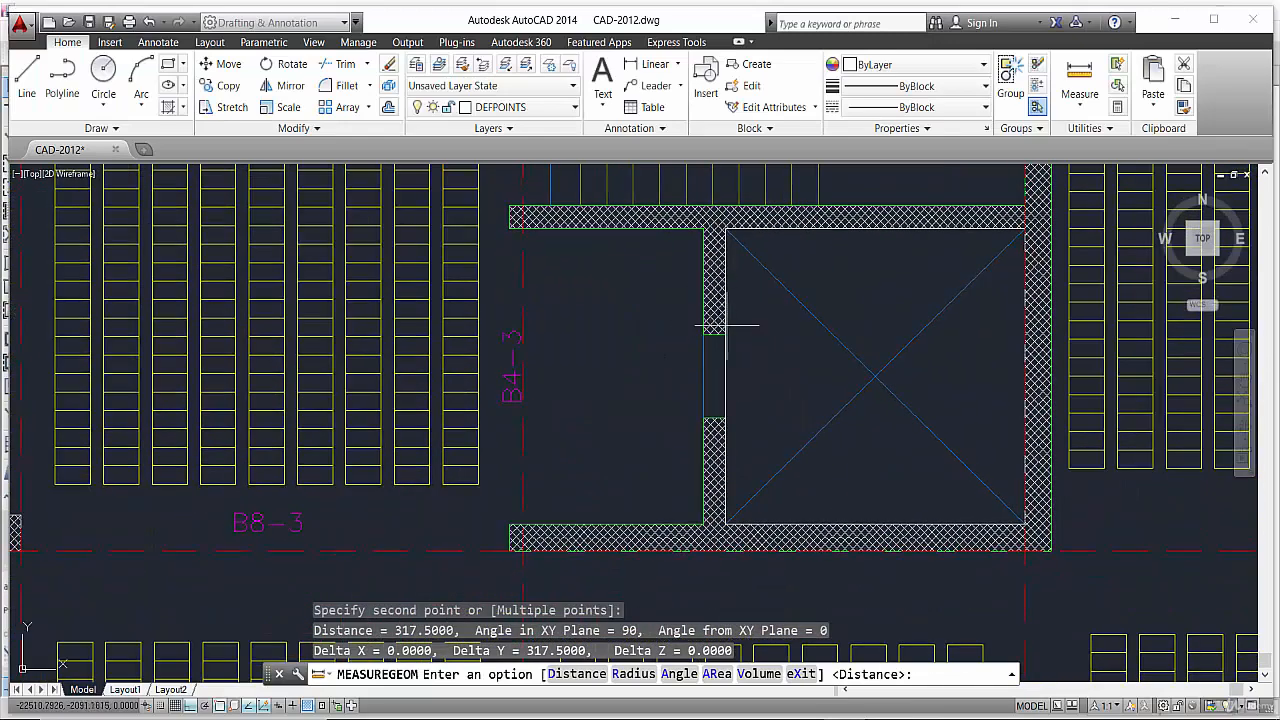
click(1077, 78)
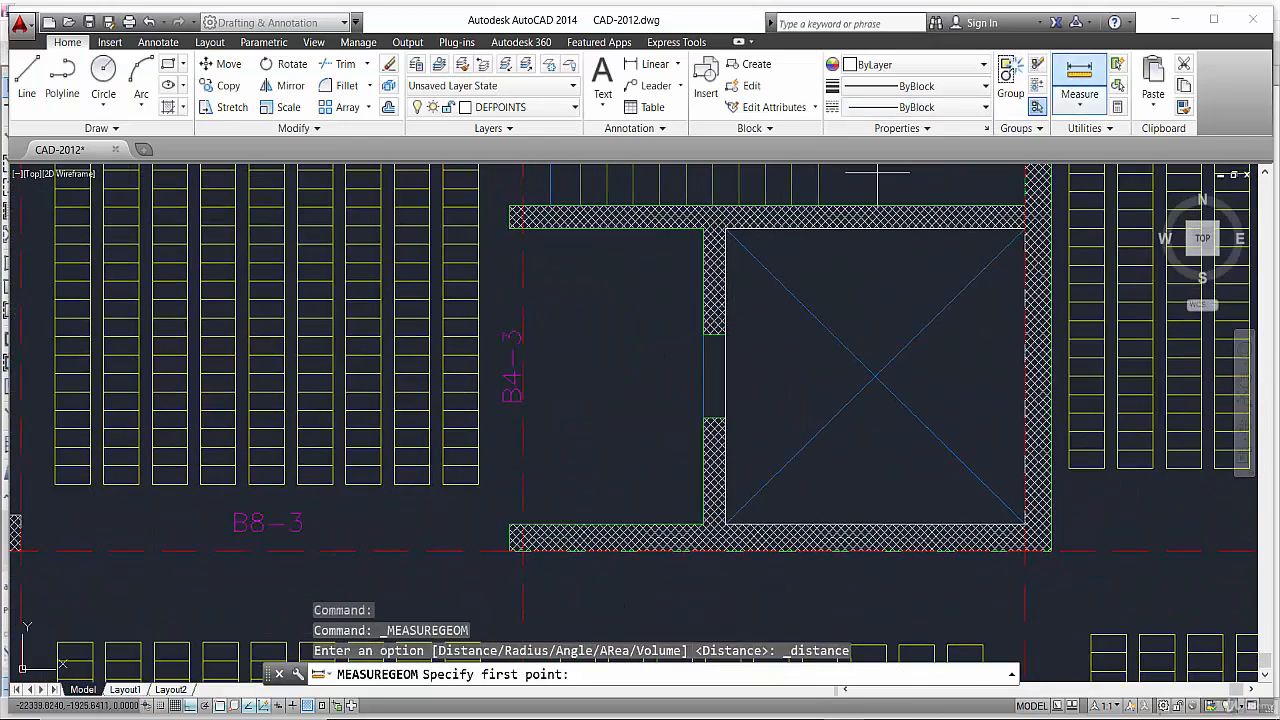
click(703, 523)
scroll(712, 433, up, 4)
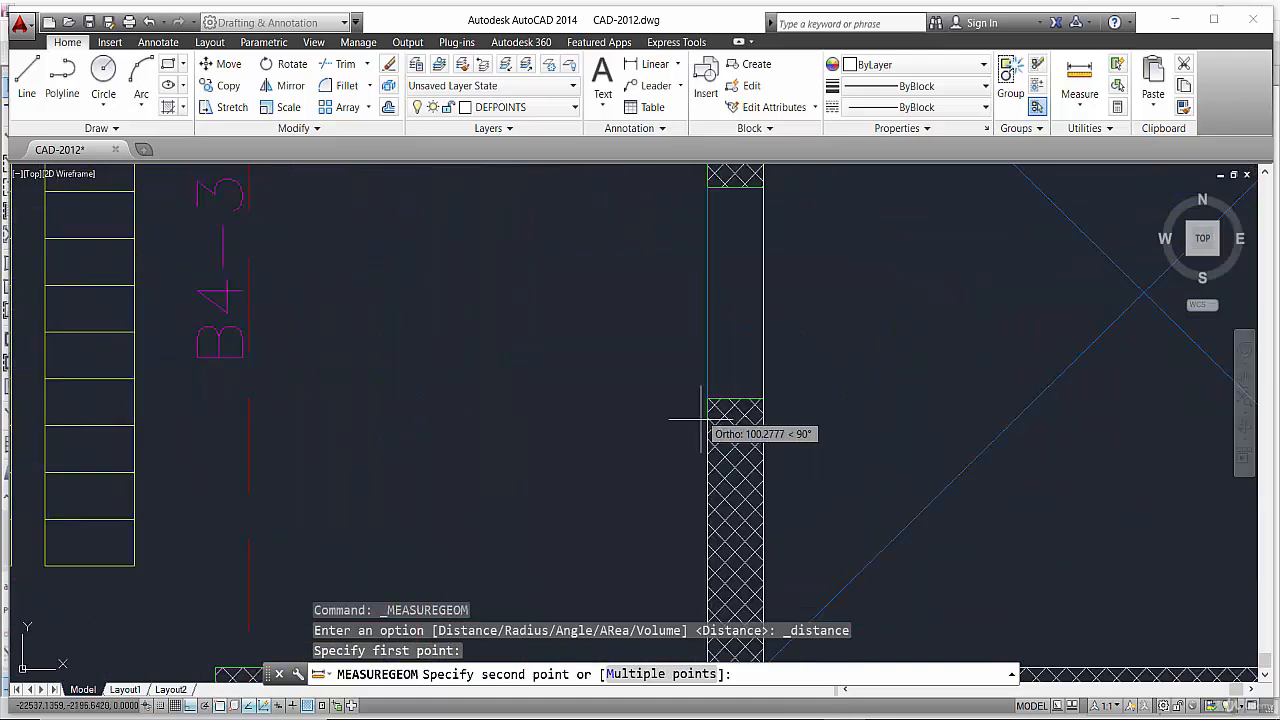
click(708, 398)
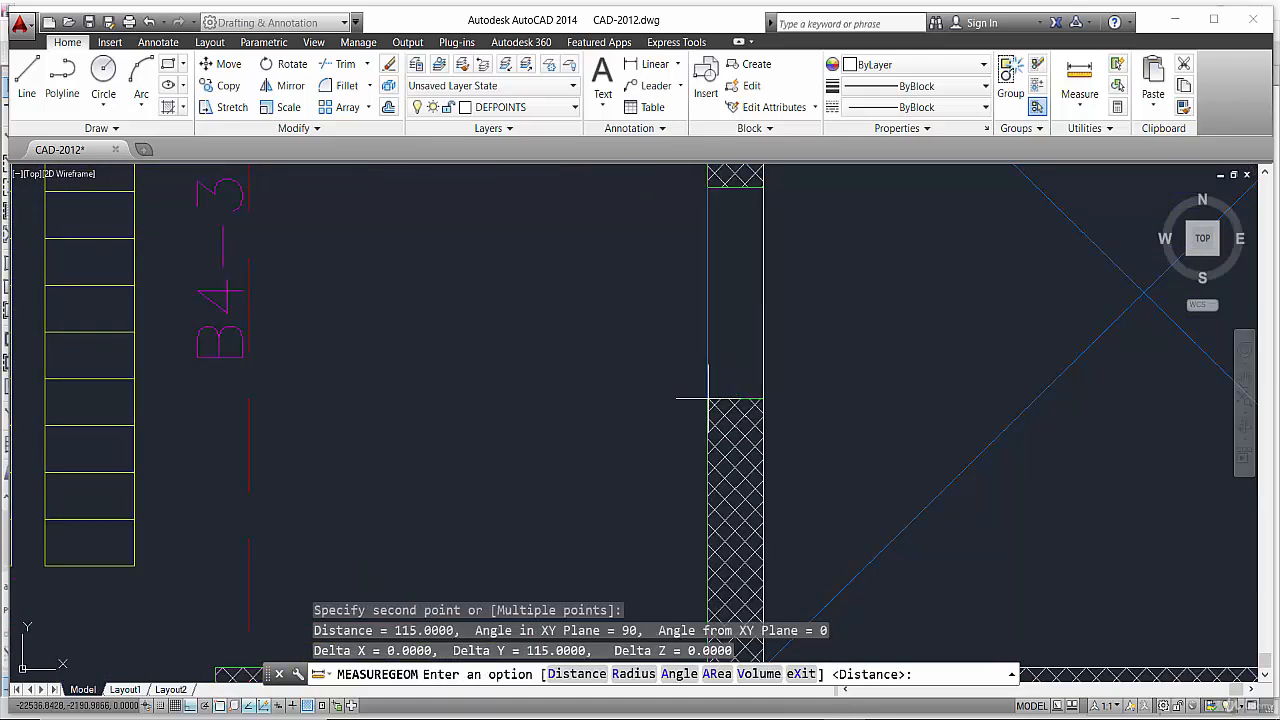
key(Escape)
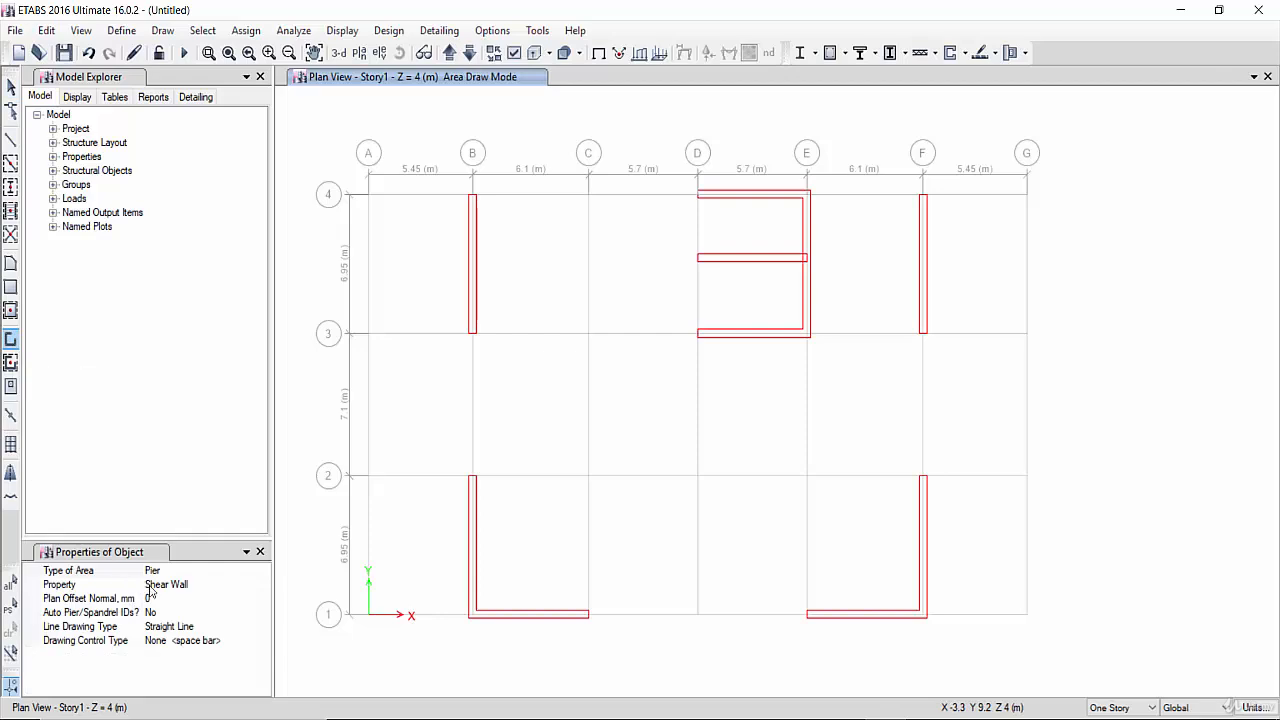
Switch to ETABS and draw a shear wall from grid point D-3 along grid D towards grid 4, using a fixed length of 1150 mm
scroll(738, 325, up, 3)
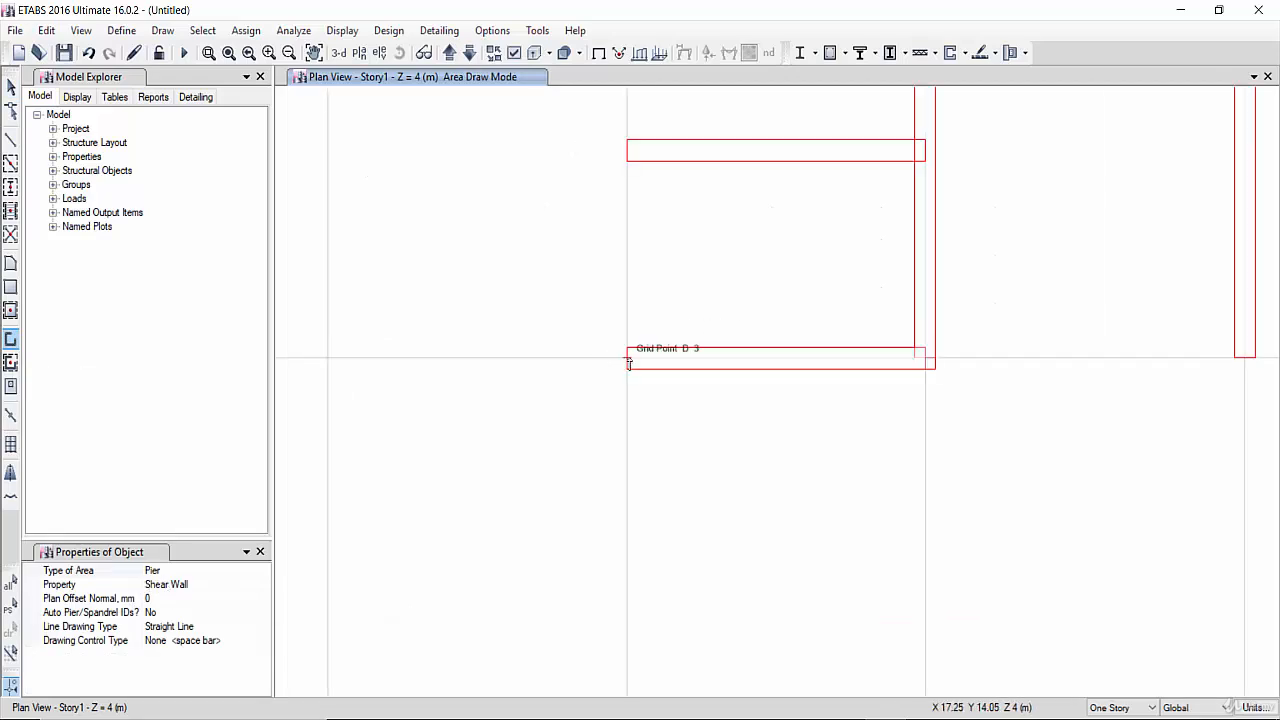
click(628, 359)
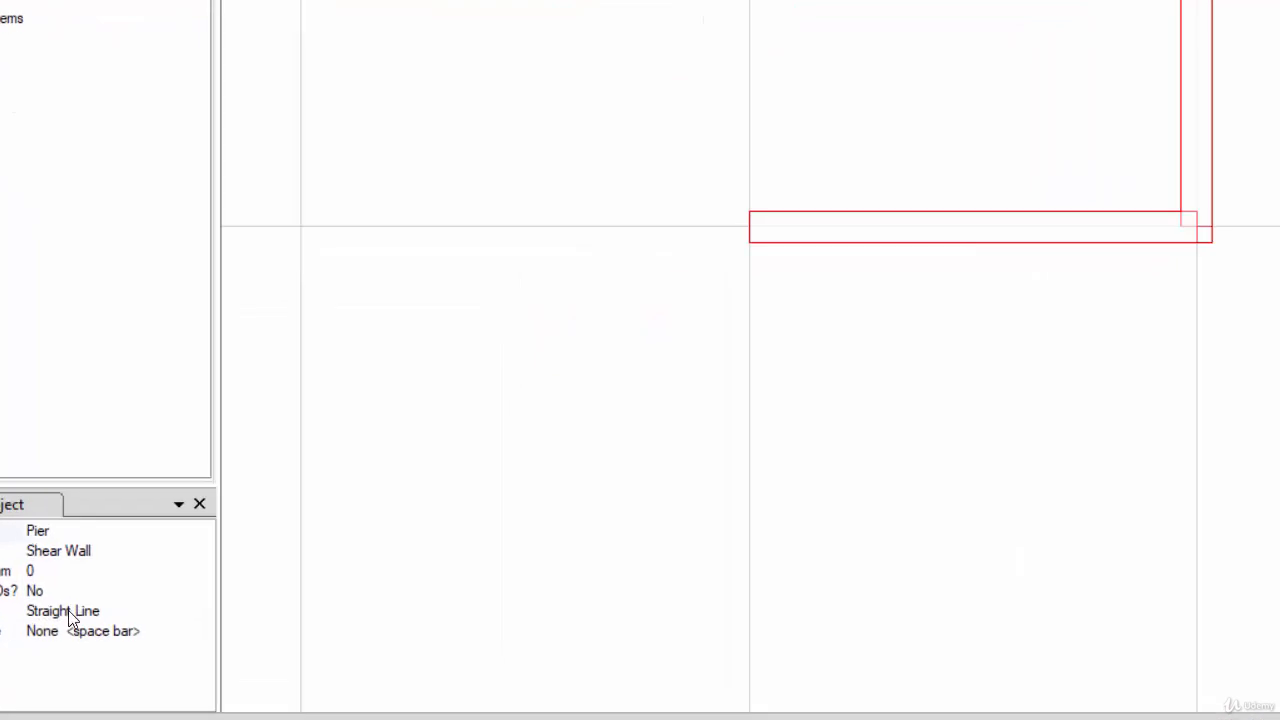
click(107, 634)
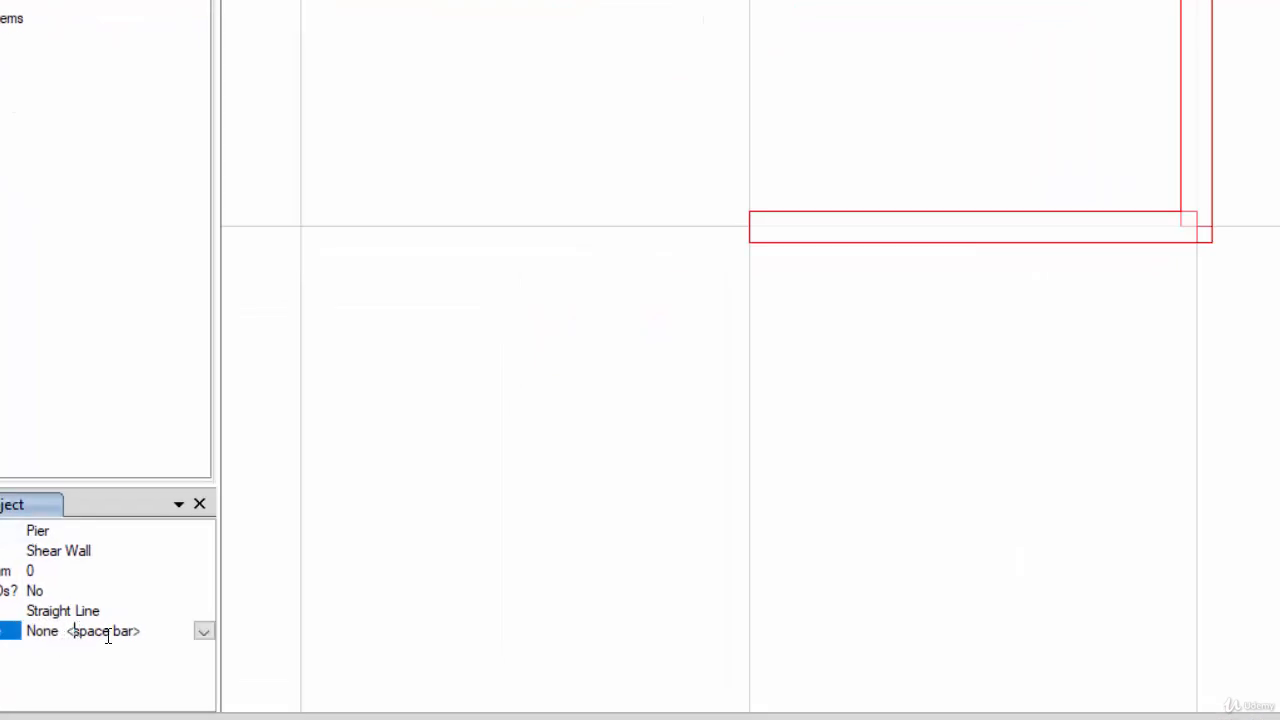
click(204, 632)
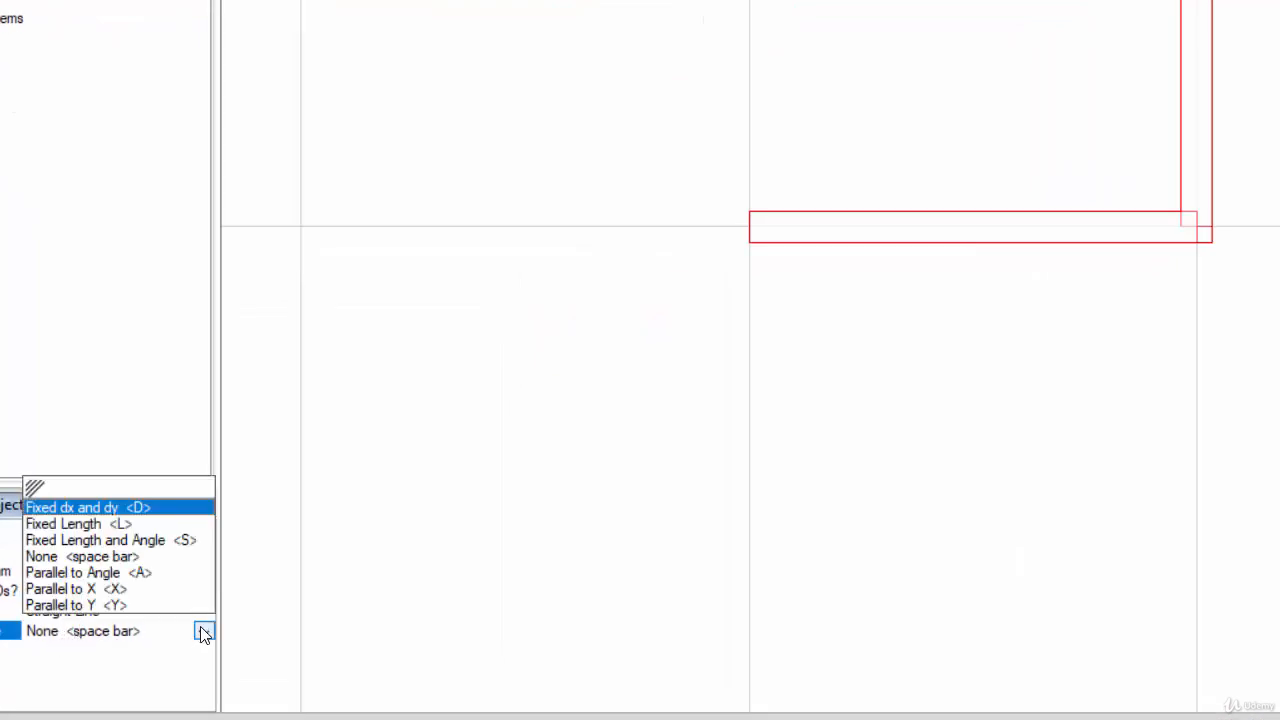
click(72, 524)
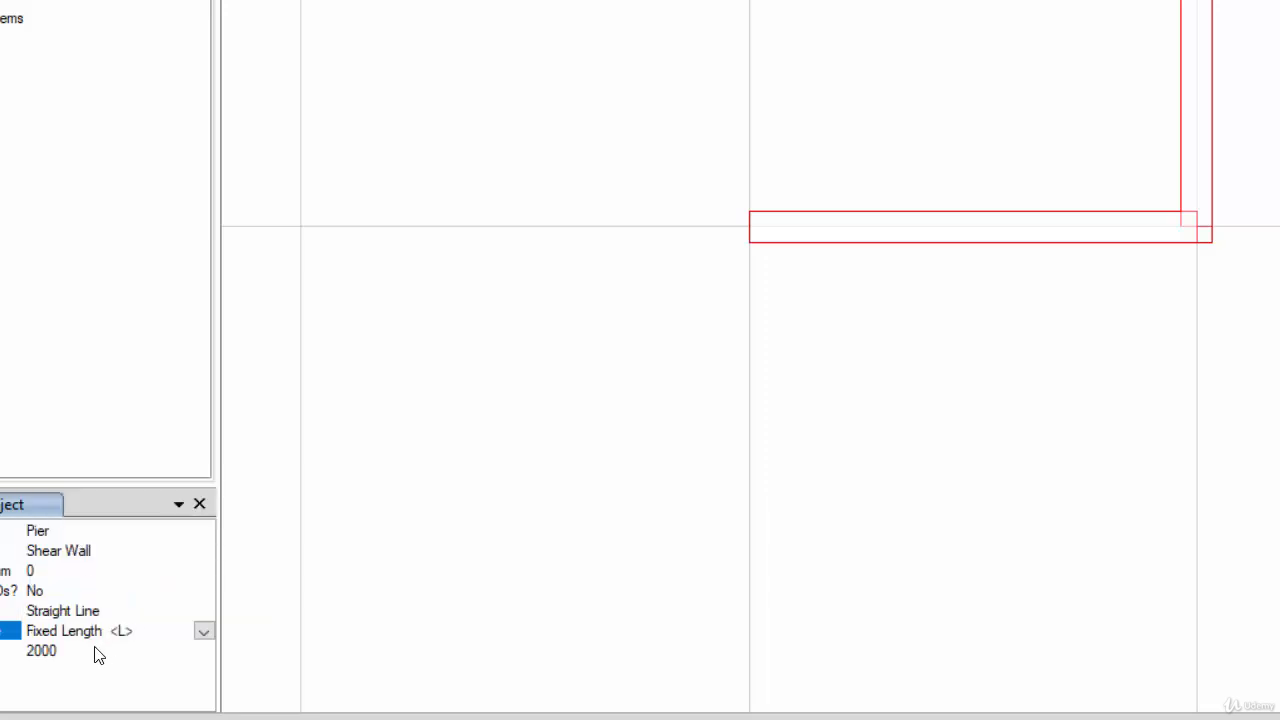
click(84, 648)
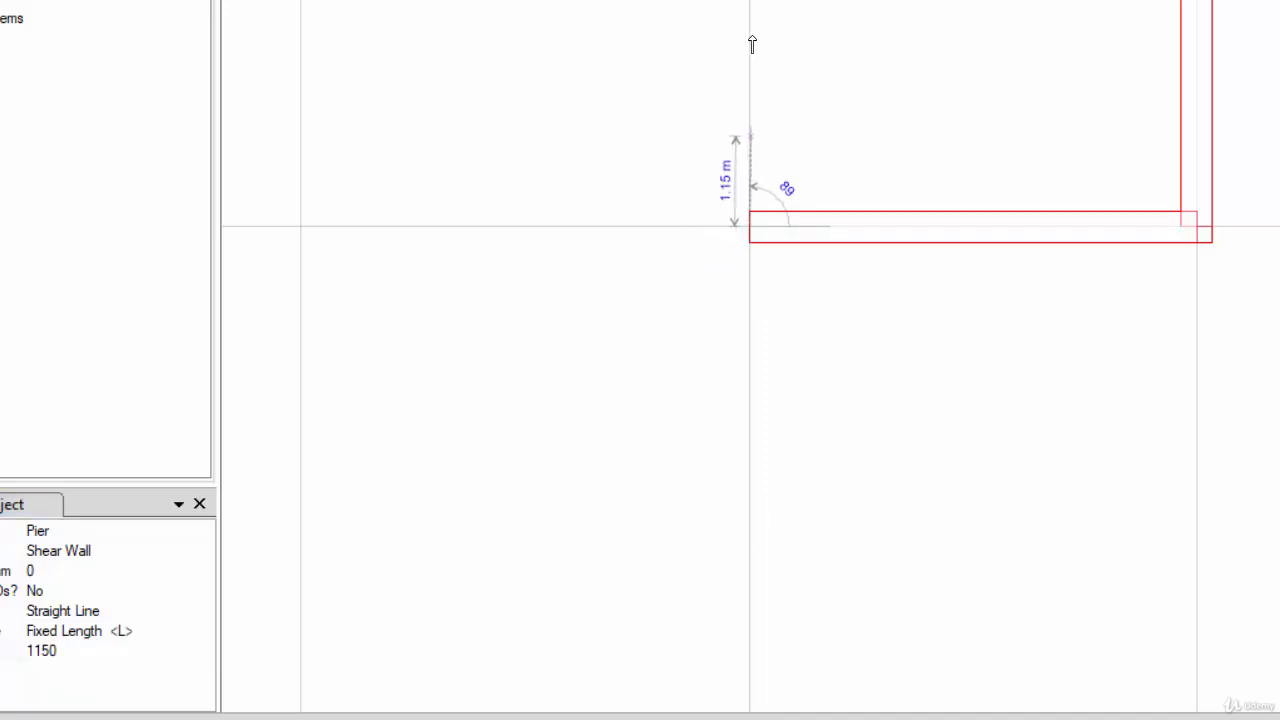
scroll(757, 101, up, 3)
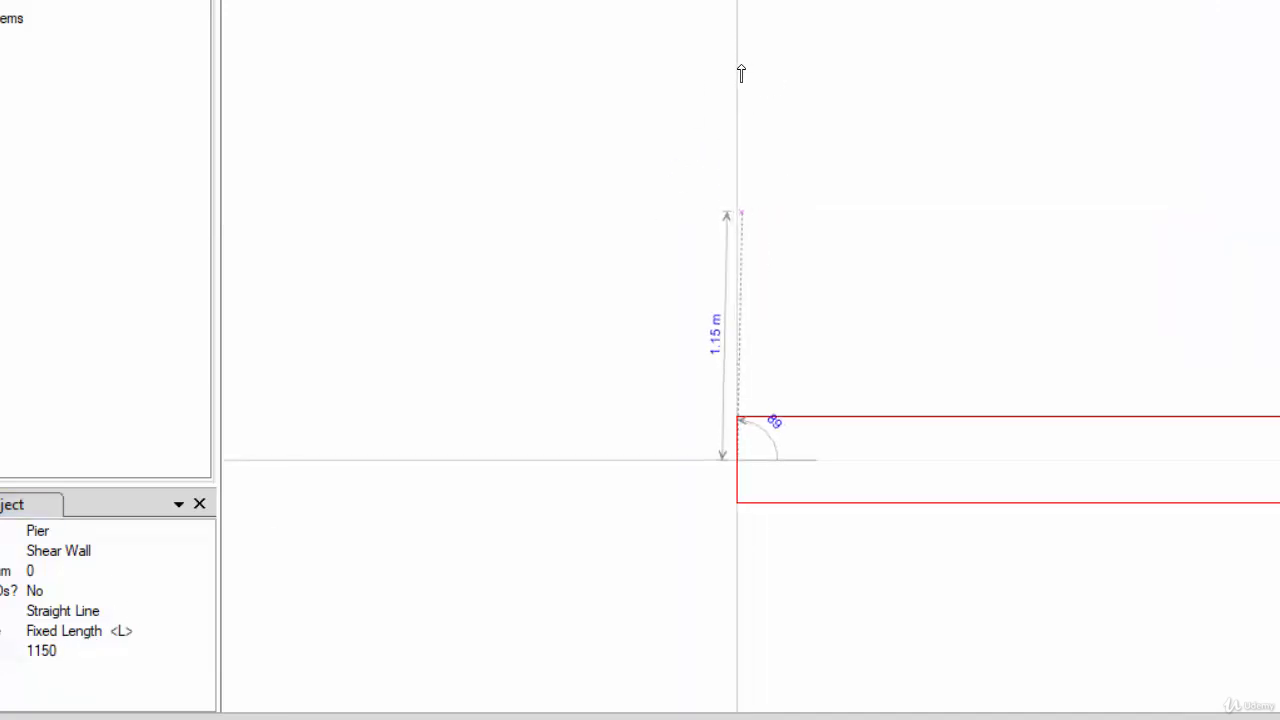
click(738, 73)
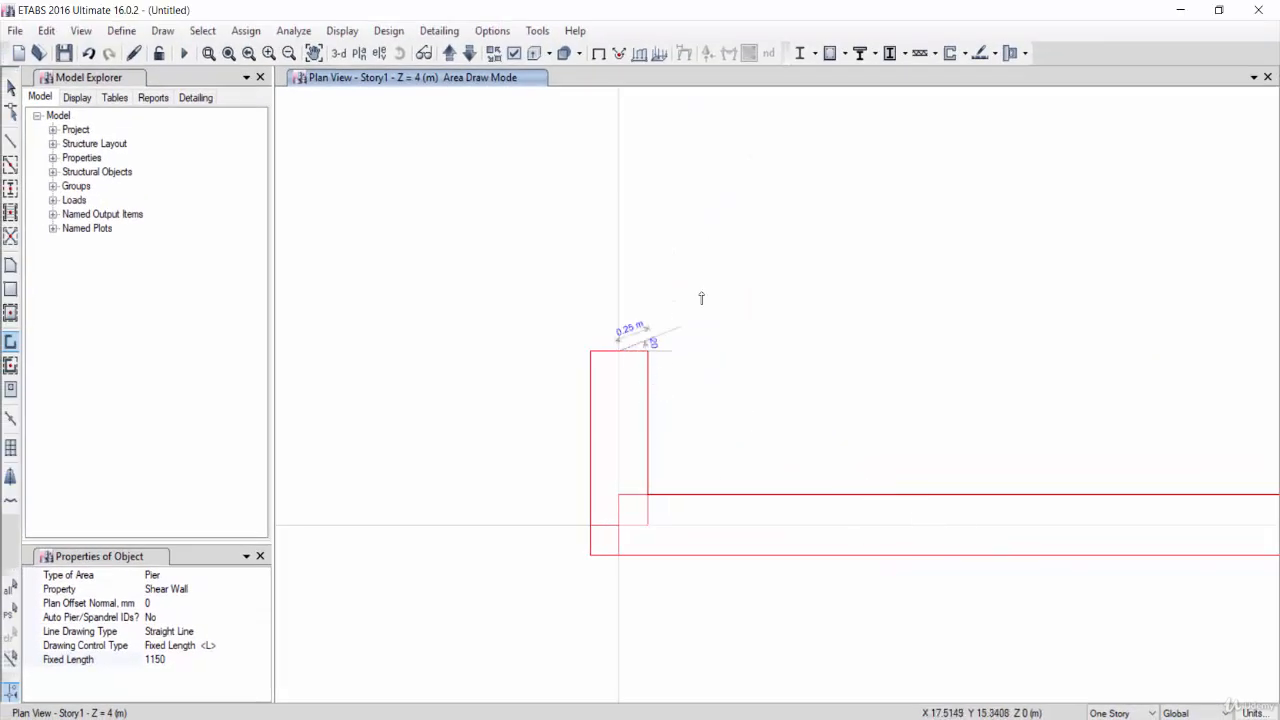
right_click(736, 270)
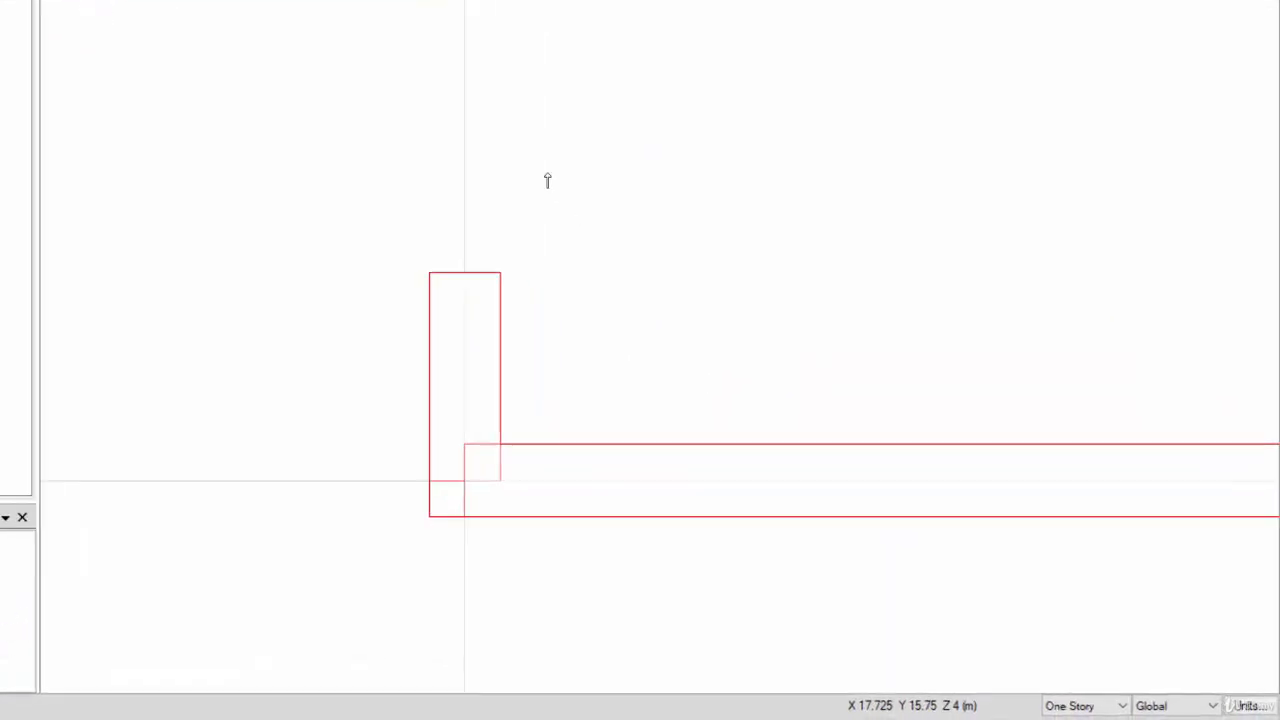
scroll(710, 340, down, 3)
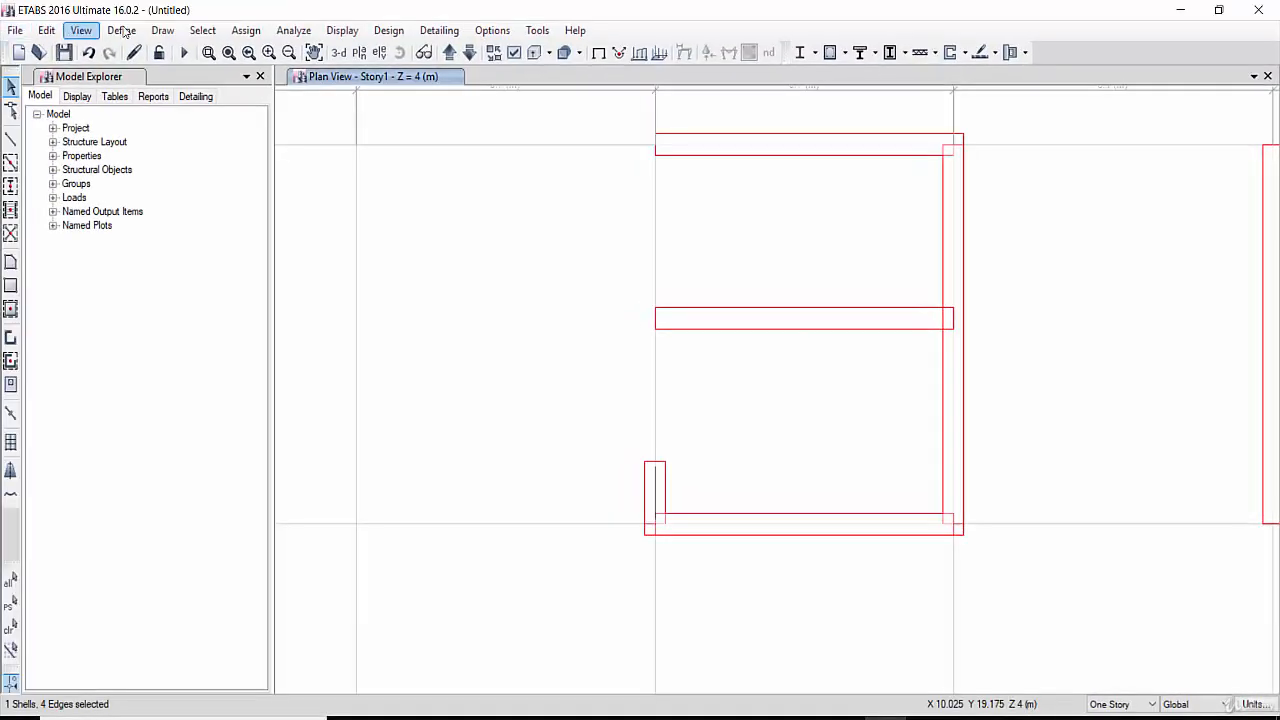
Measure with a dimension line from the short grid D wall's upper end to the middle core wall's end joint
click(162, 30)
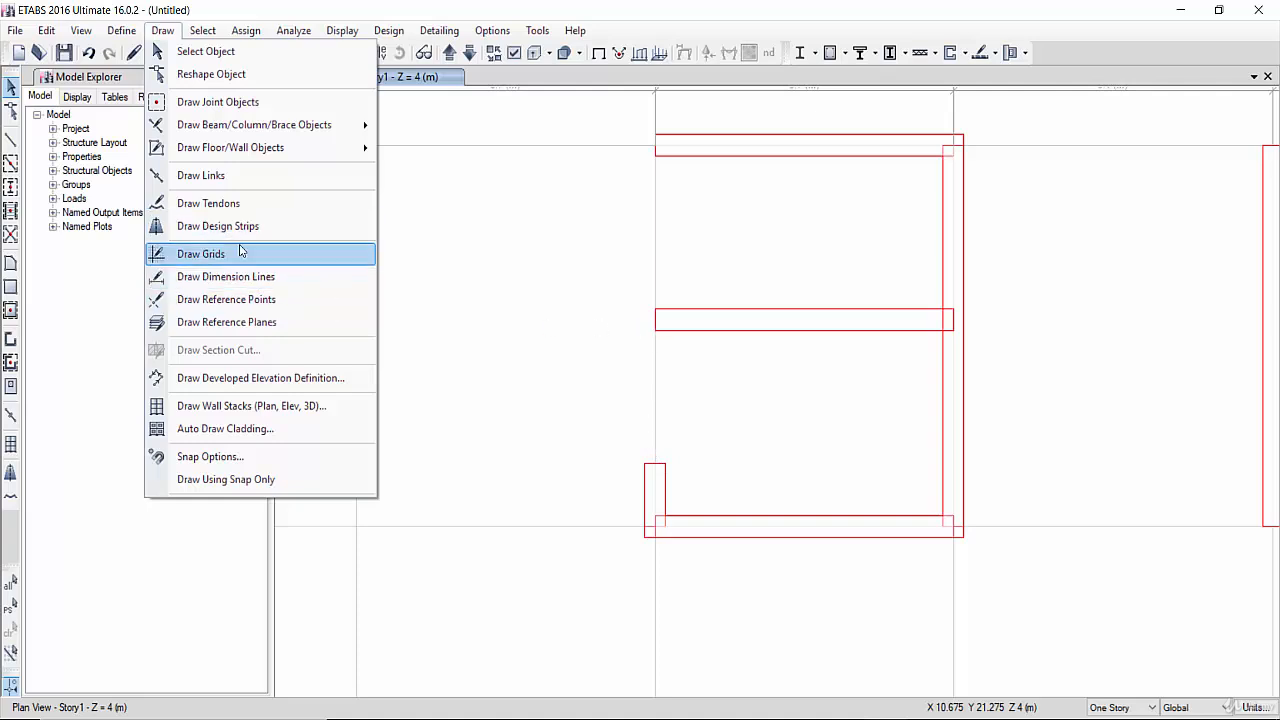
click(262, 278)
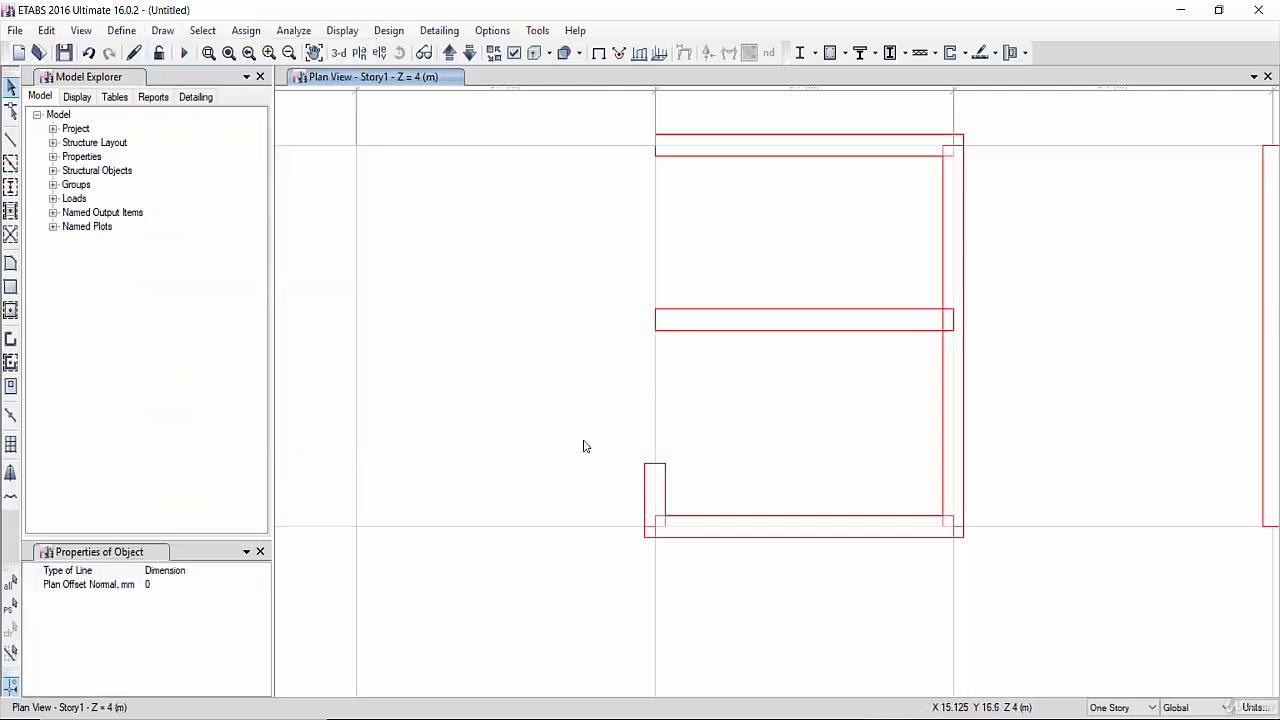
click(656, 468)
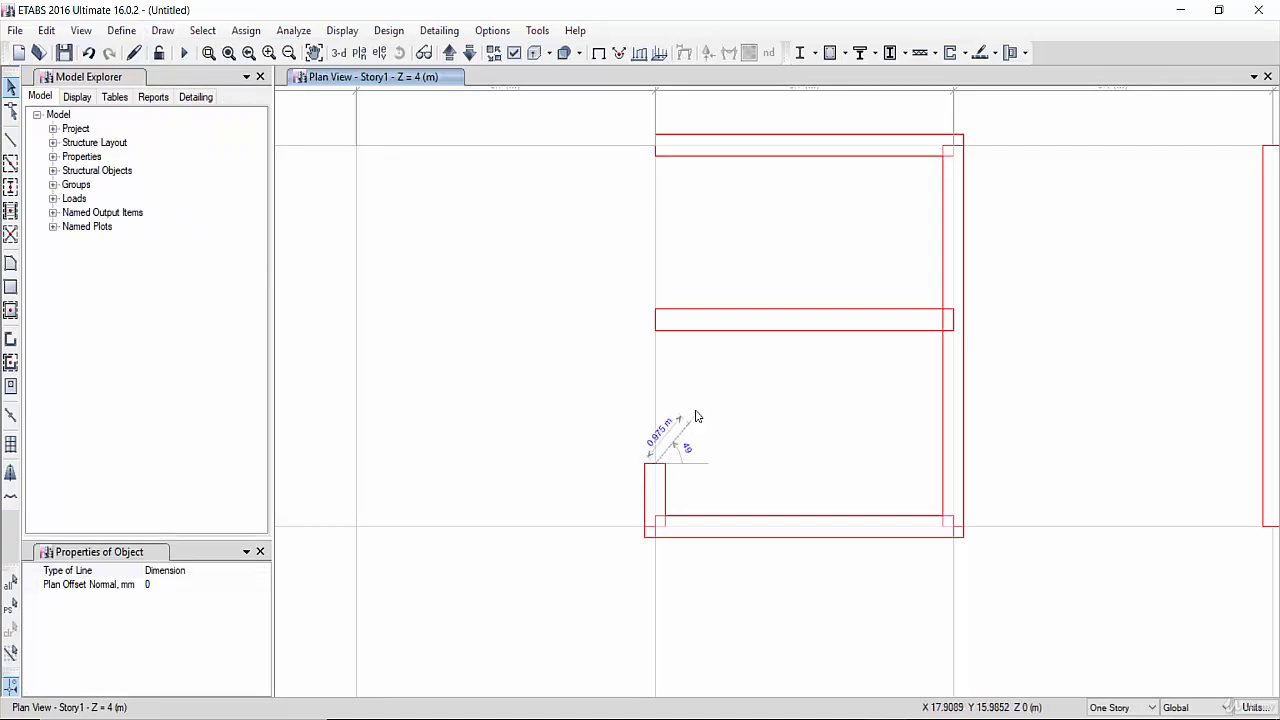
click(652, 327)
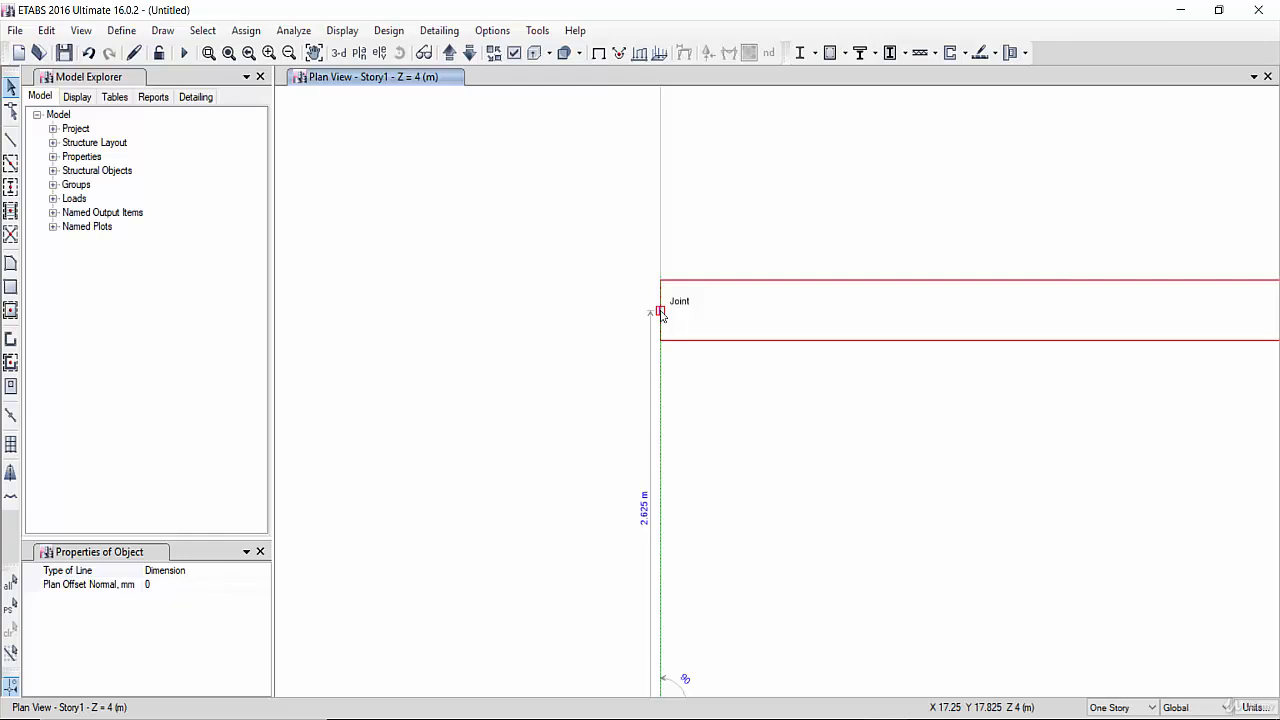
key(Escape)
scroll(575, 284, down, 6)
scroll(617, 386, up, 3)
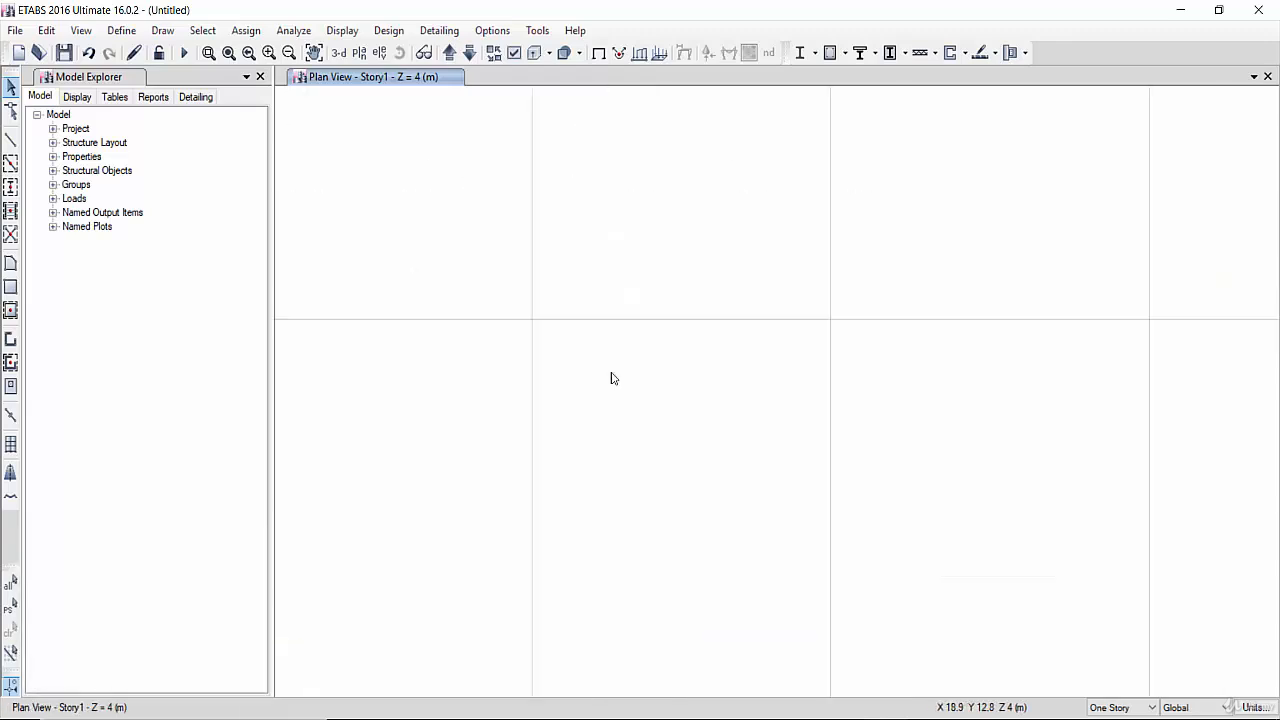
Replicate the short wall on grid D once with dx 0 and dy 2.625 m
click(531, 287)
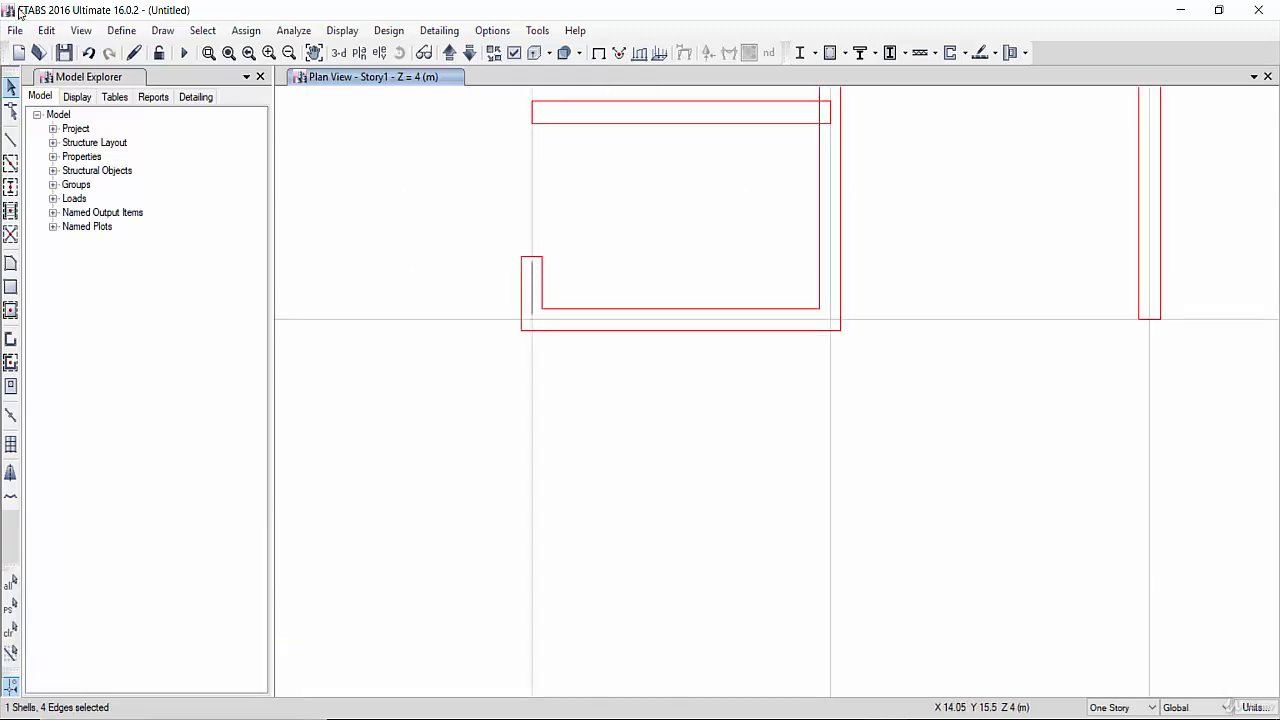
click(47, 31)
click(75, 300)
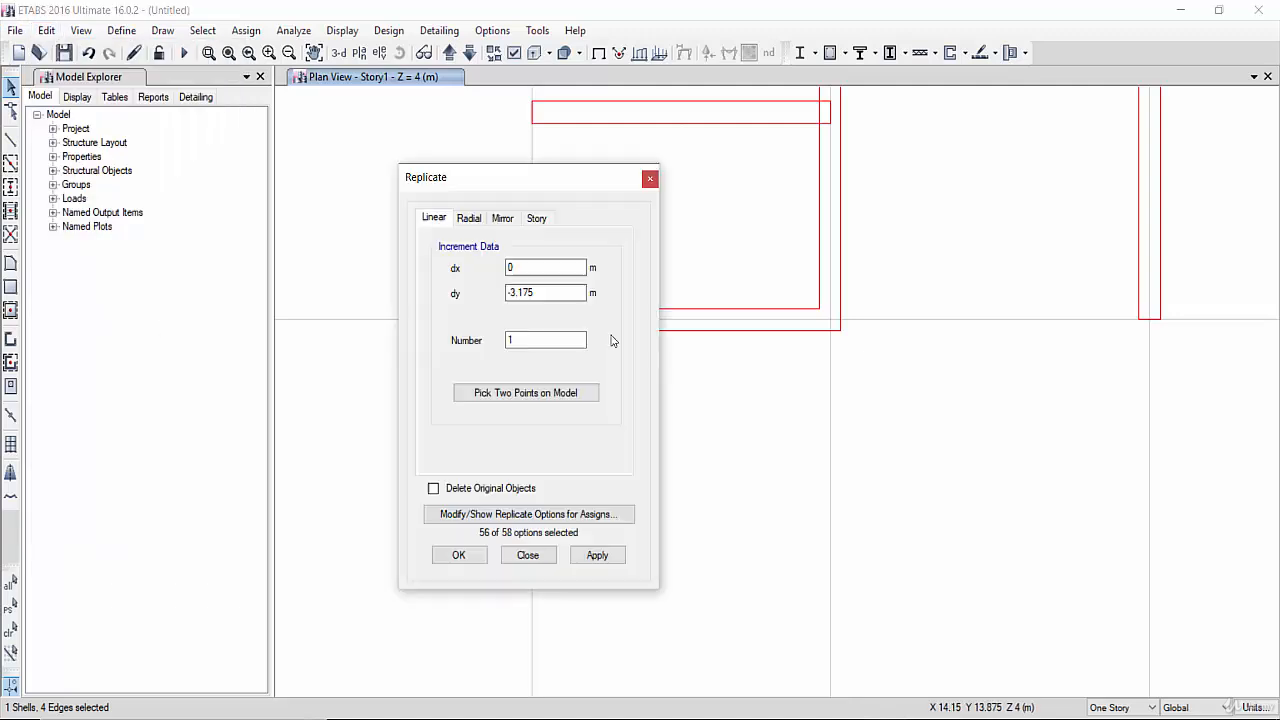
drag(544, 290, 472, 285)
drag(509, 181, 179, 147)
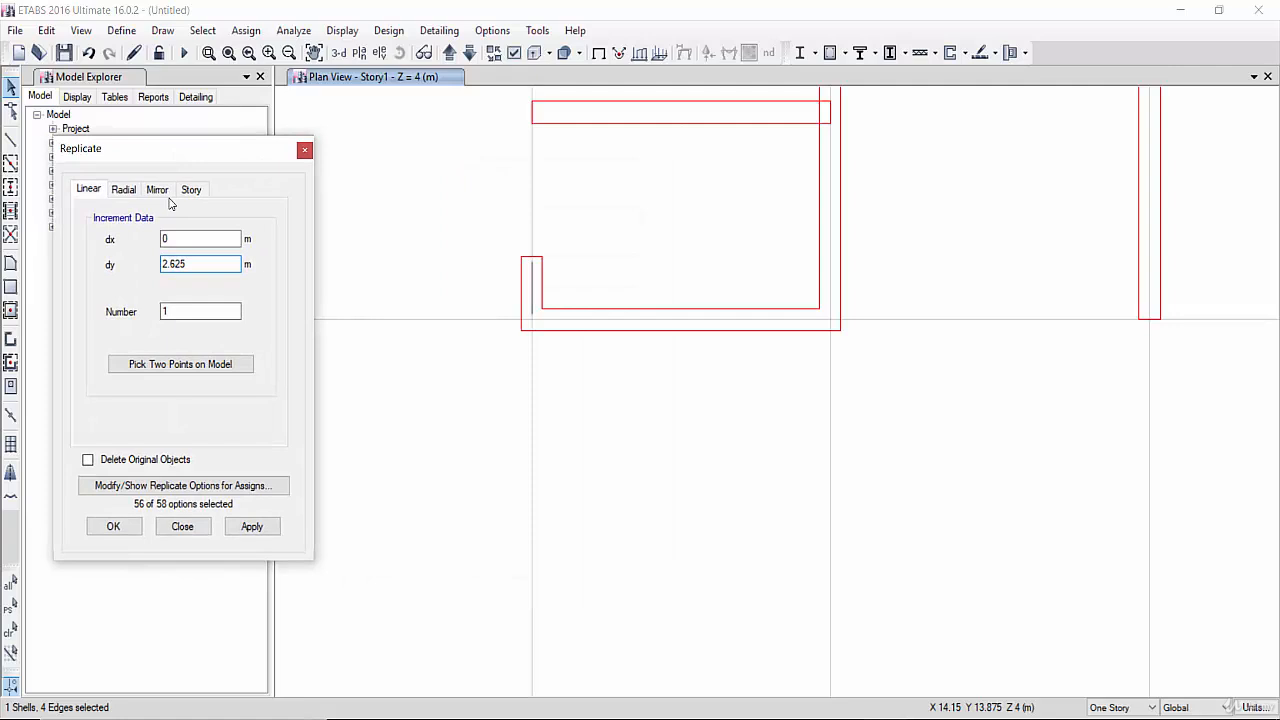
click(116, 528)
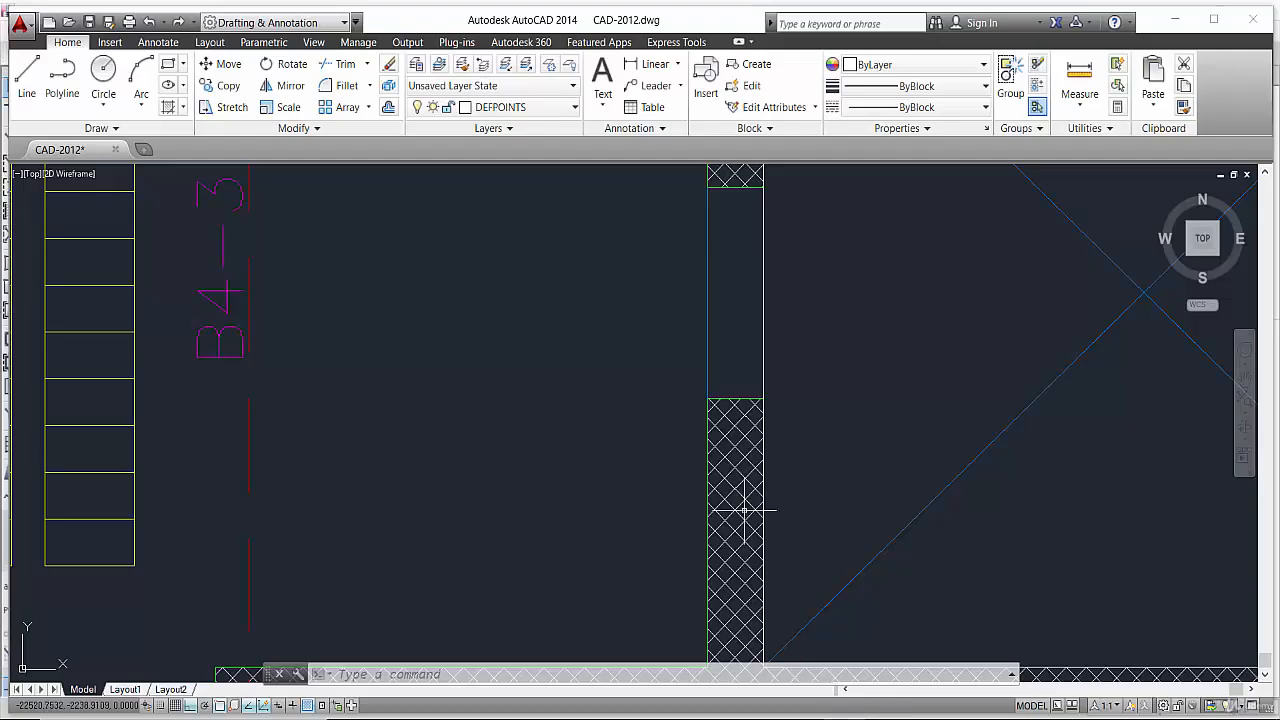
Switch to AutoCAD and measure the middle core wall's lower edge from the short inner wall's face to its free end
scroll(744, 510, down, 4)
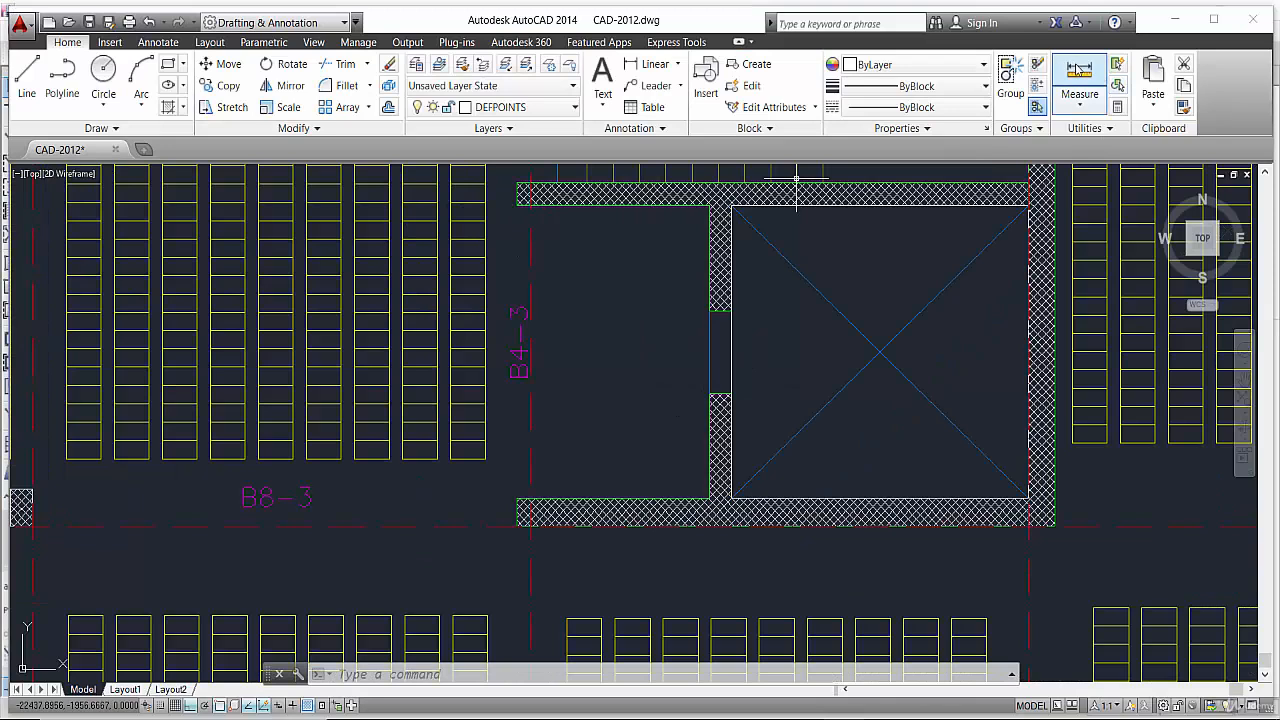
click(1079, 72)
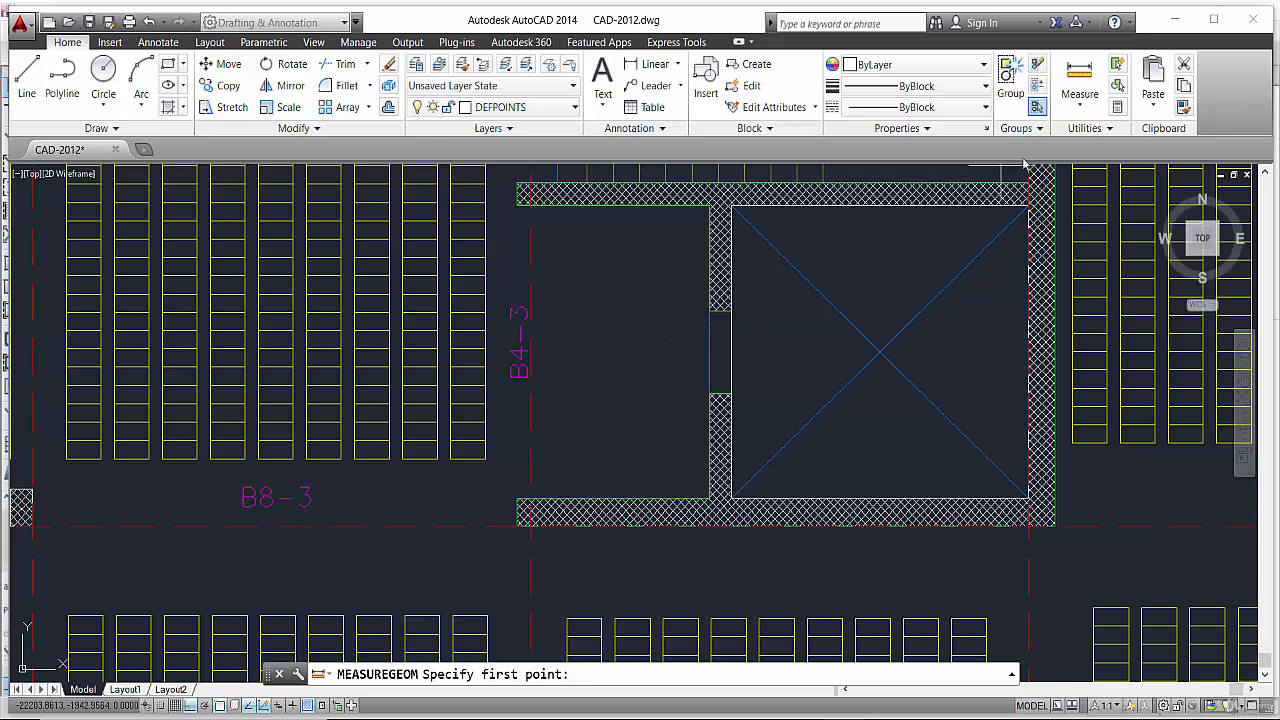
scroll(725, 268, up, 3)
click(679, 208)
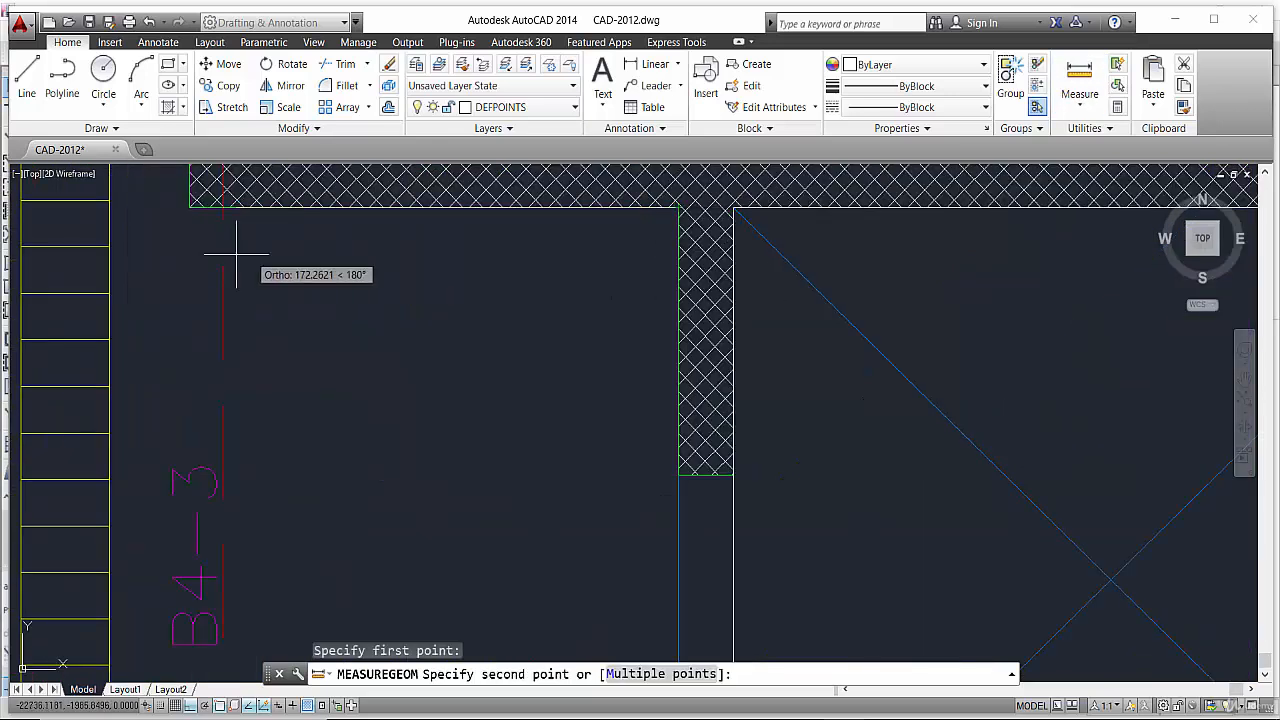
click(190, 207)
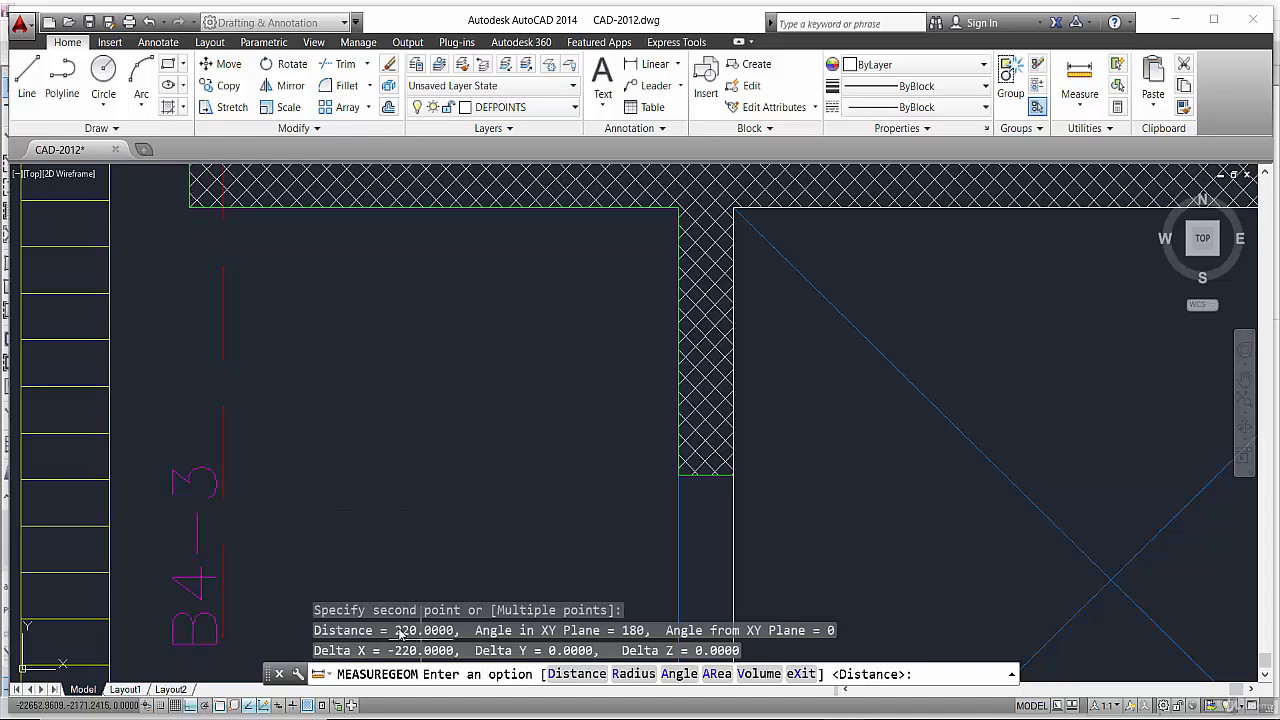
key(Escape)
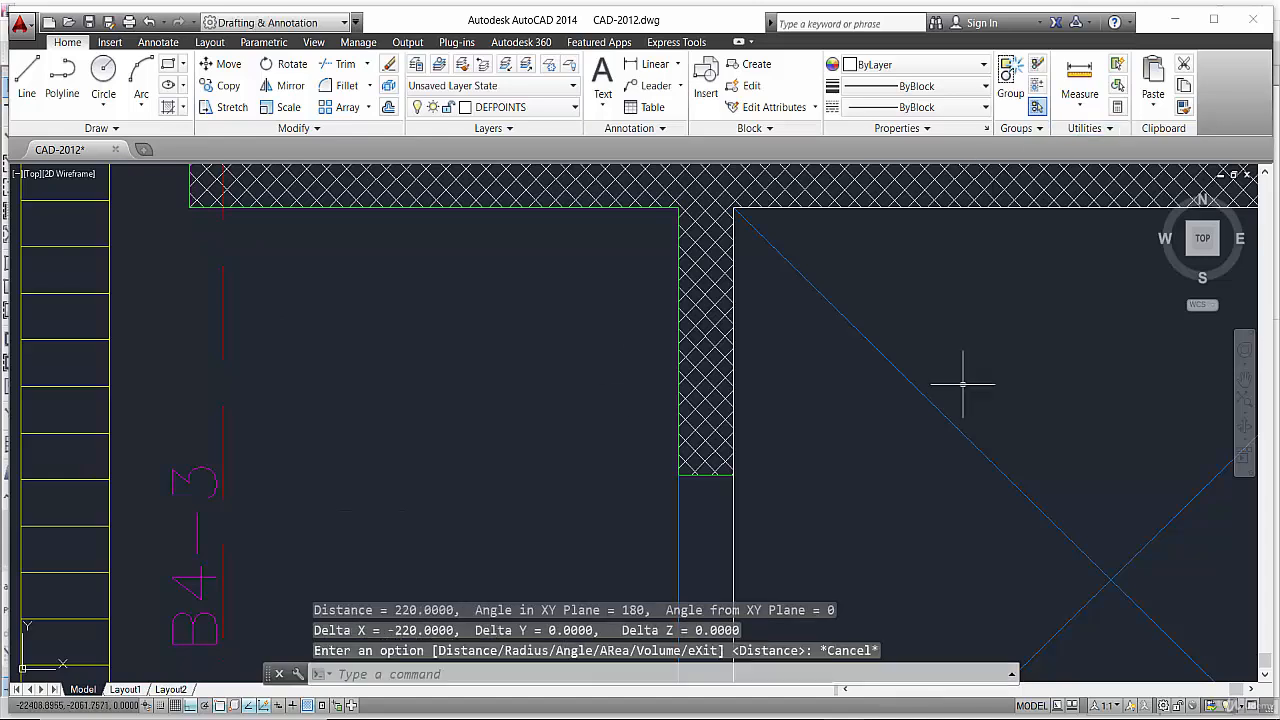
Try to measure across the end of the short inner wall at the opening, starting from its outer corner
click(1085, 95)
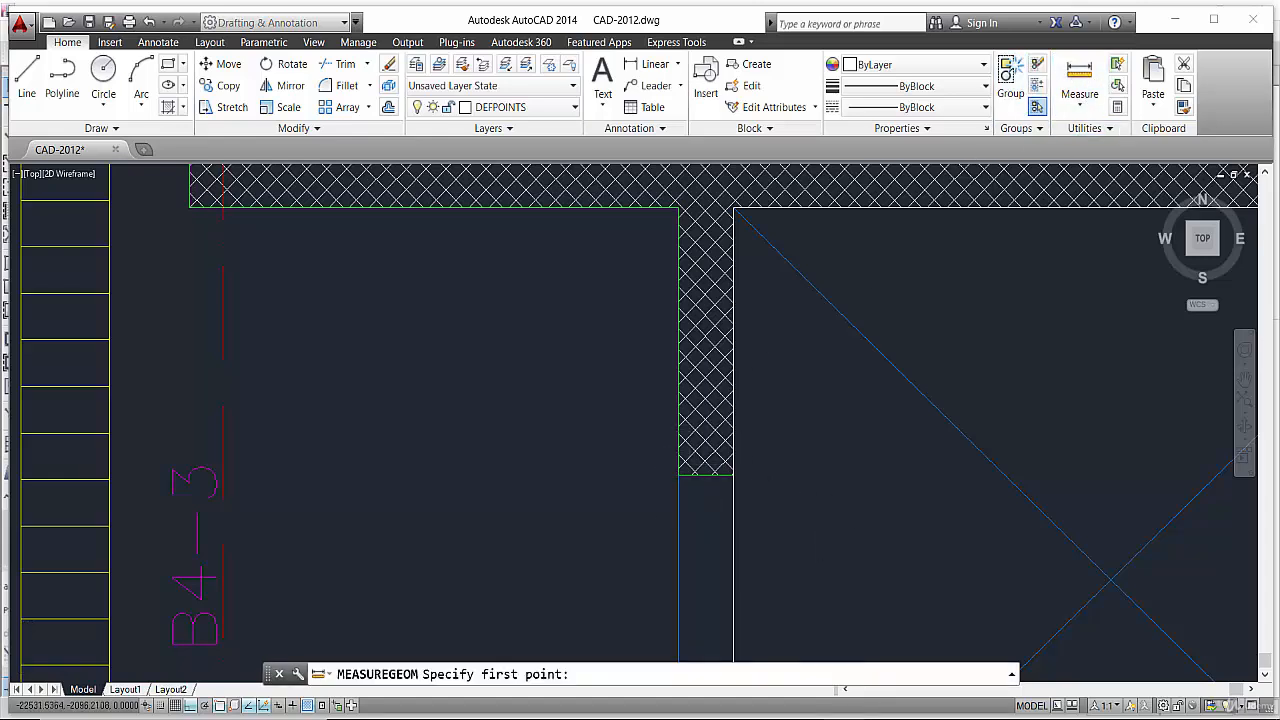
scroll(700, 450, up, 6)
click(632, 508)
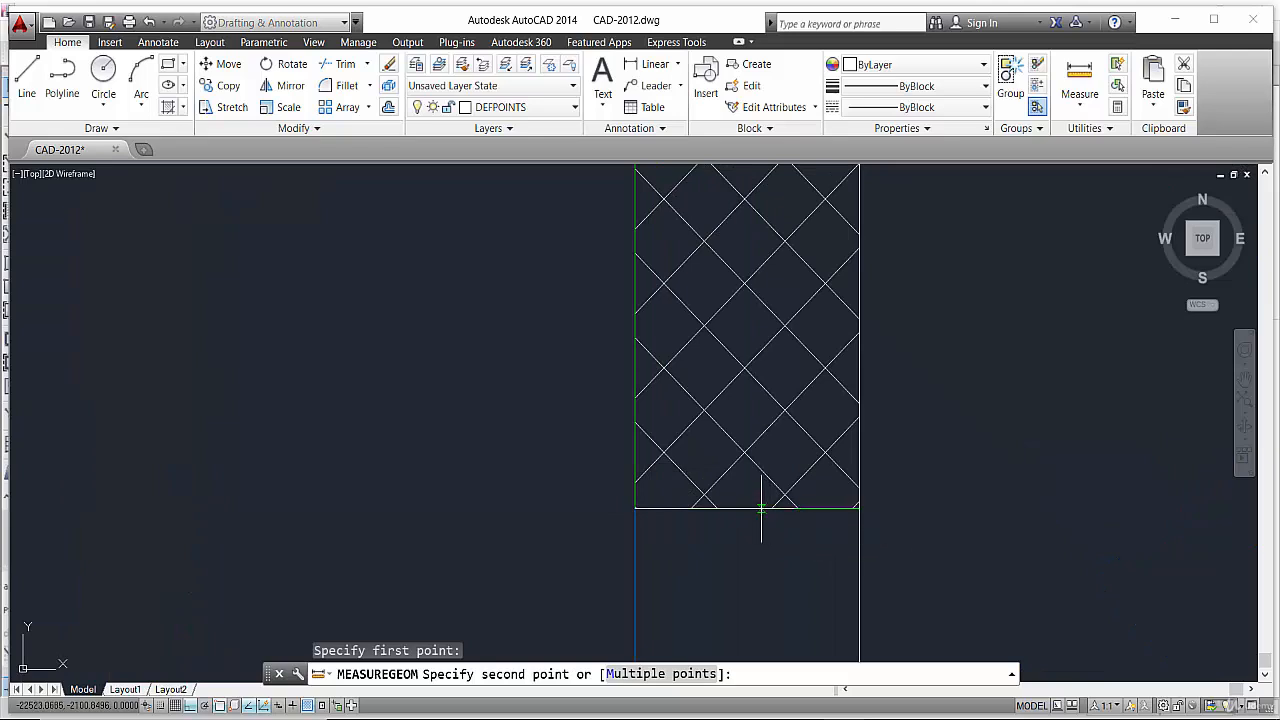
key(Escape)
scroll(470, 445, down, 6)
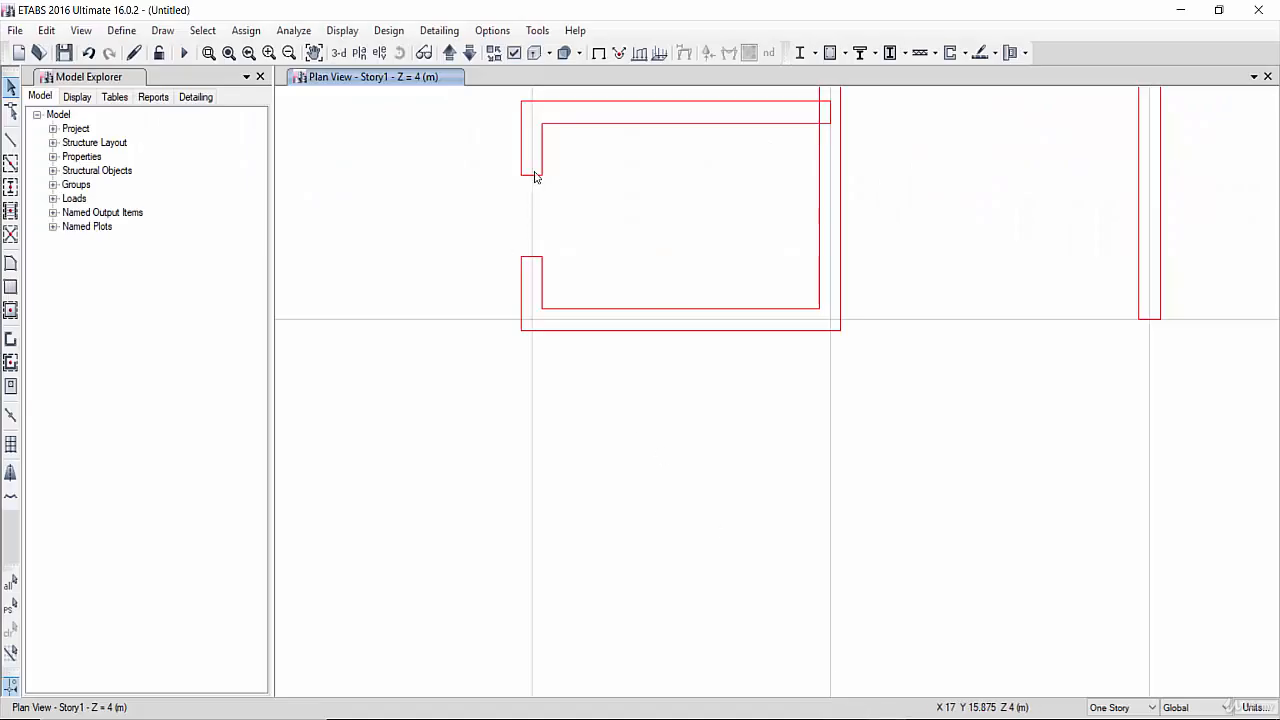
Switch to ETABS and replicate both short grid D walls once with dx 2.4 m and dy 0, deleting the original objects
click(535, 177)
click(538, 288)
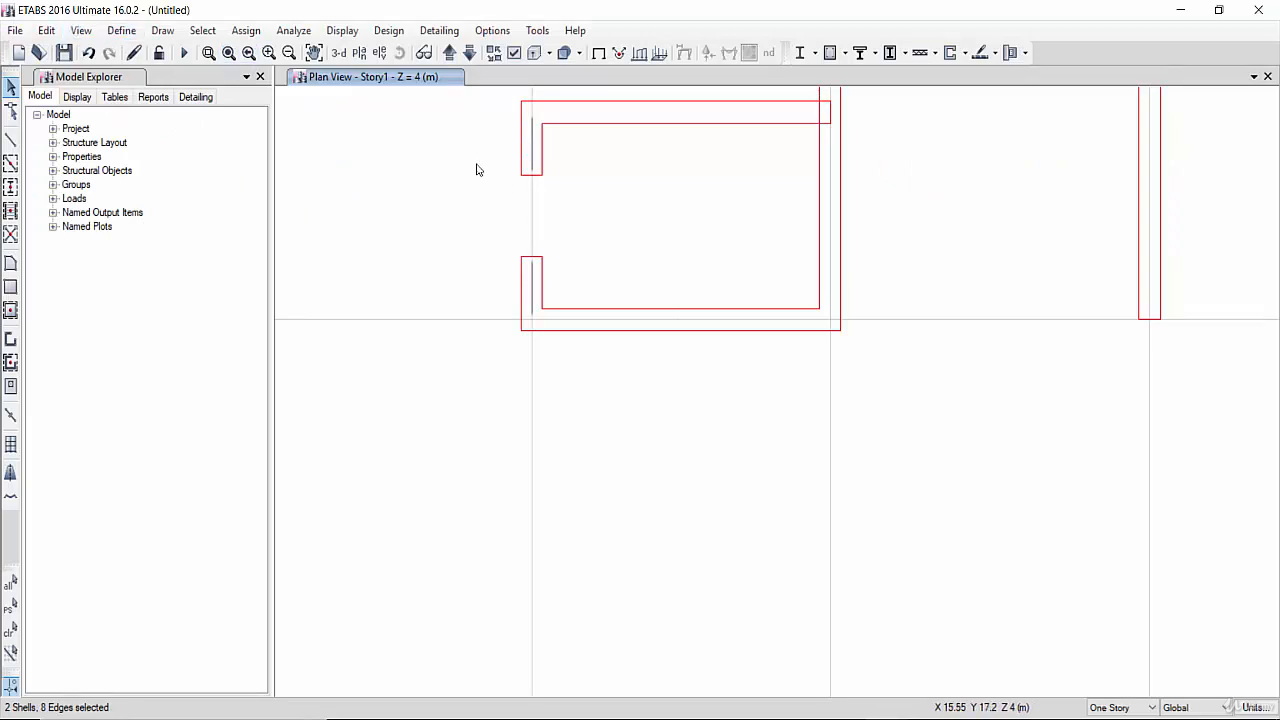
click(47, 31)
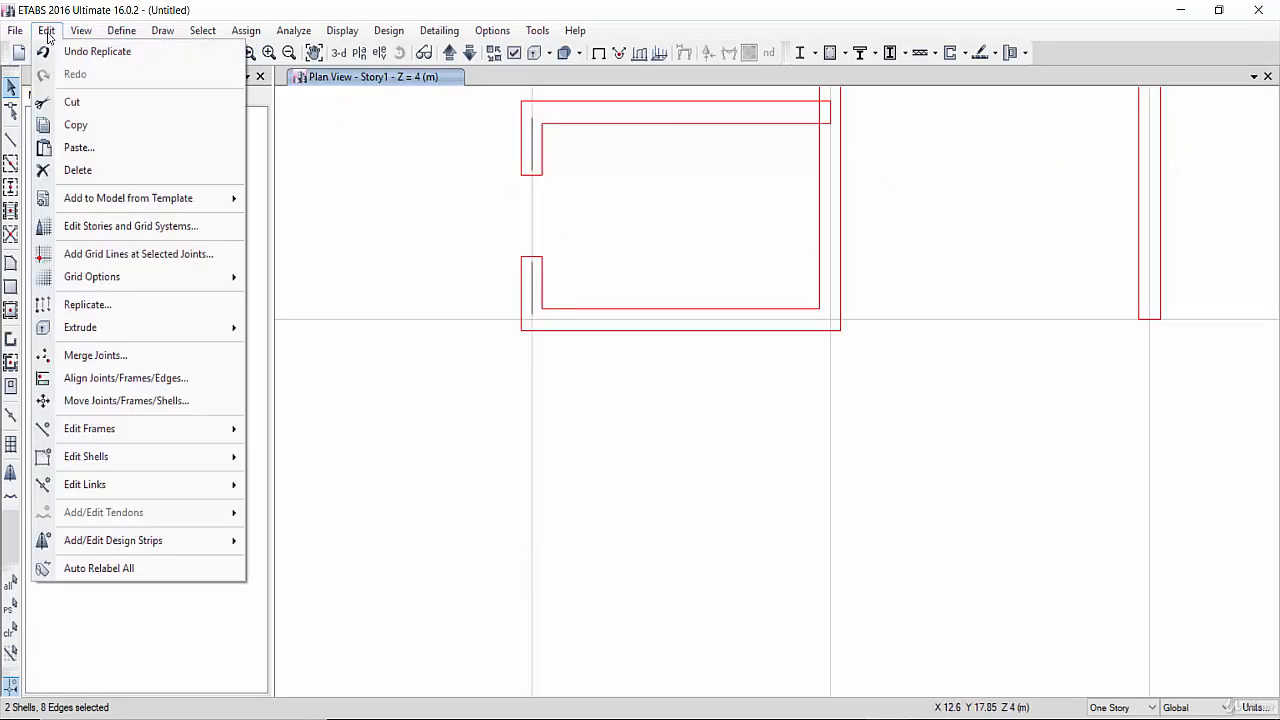
click(100, 304)
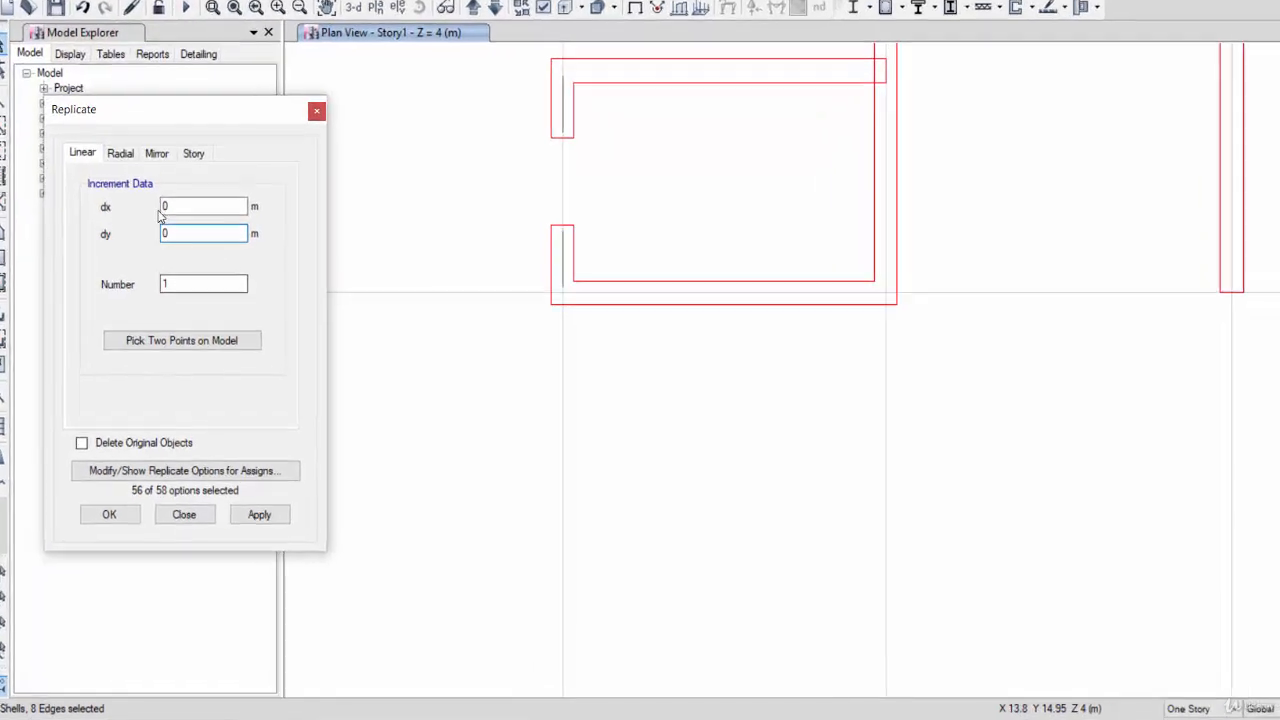
drag(172, 240, 145, 231)
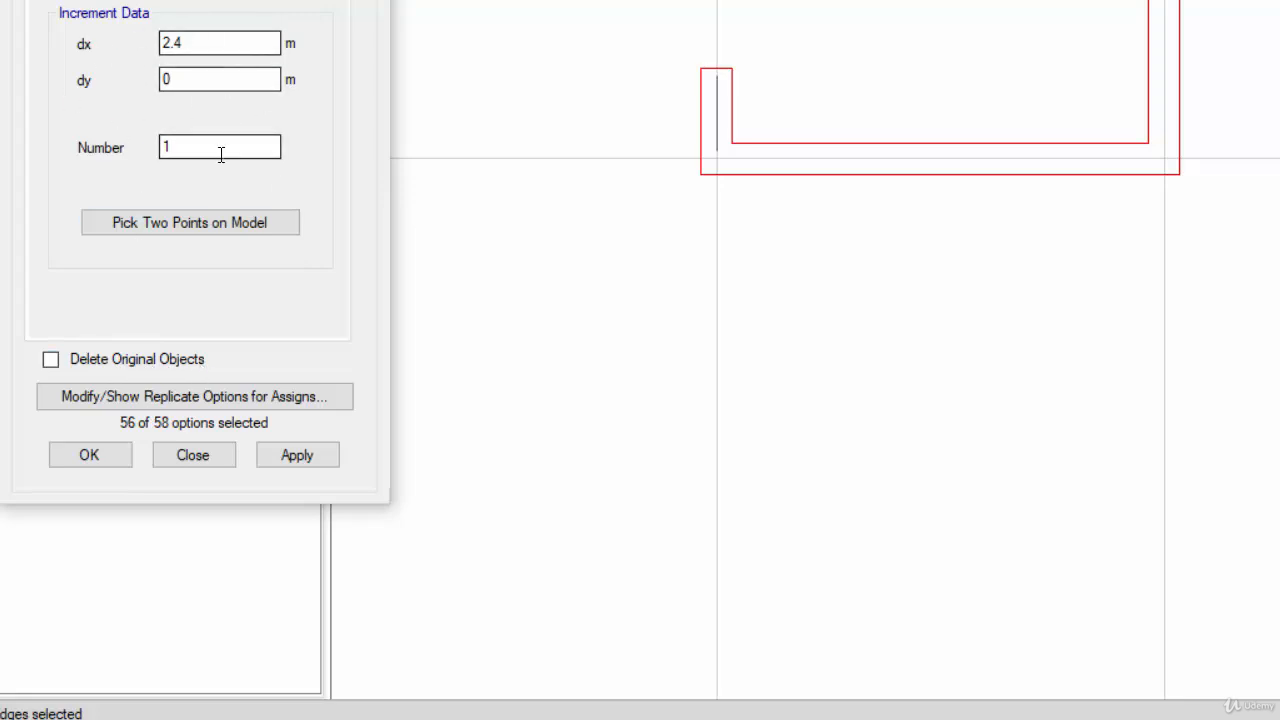
click(52, 360)
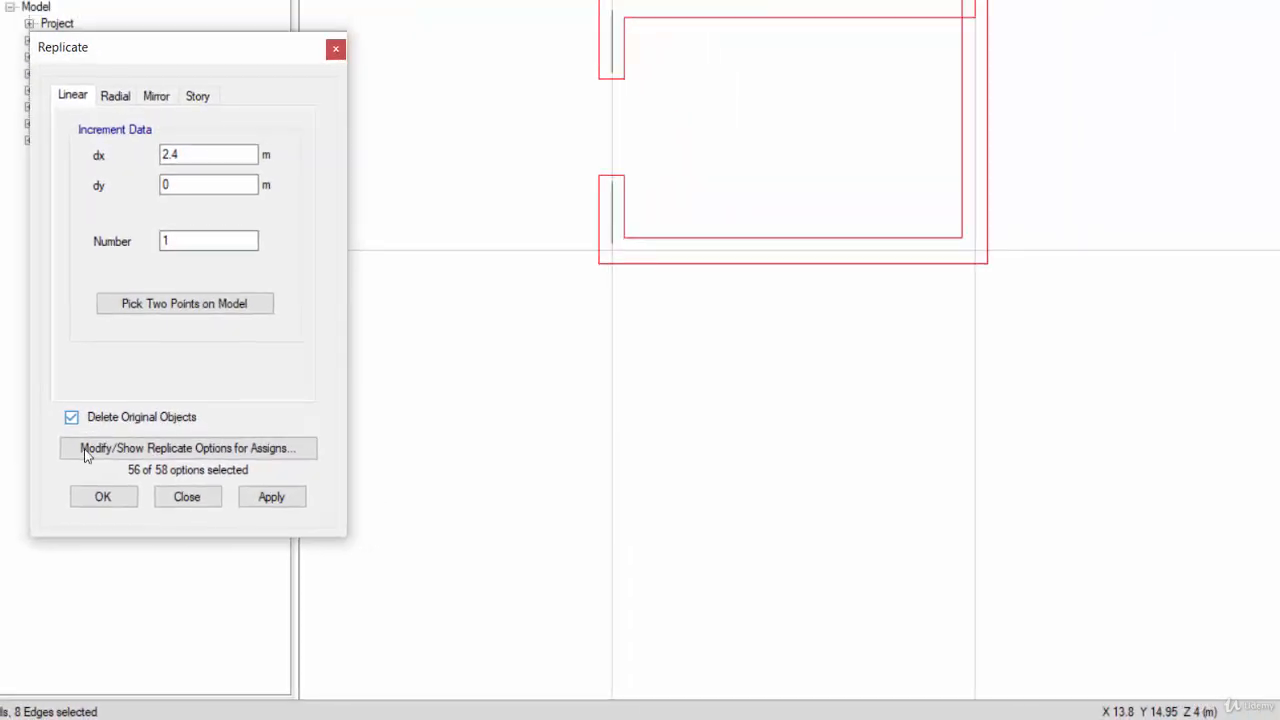
click(103, 497)
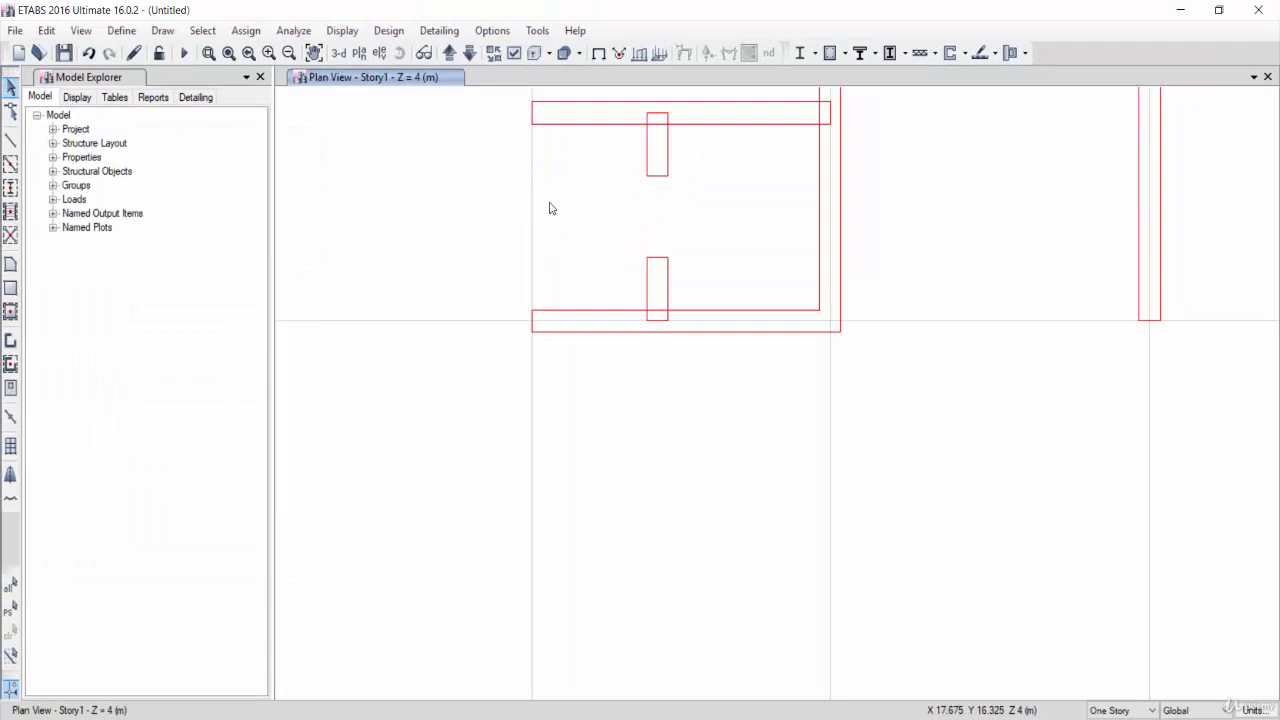
Examine the full wall layout in plan and in the default 3D view
scroll(549, 208, down, 5)
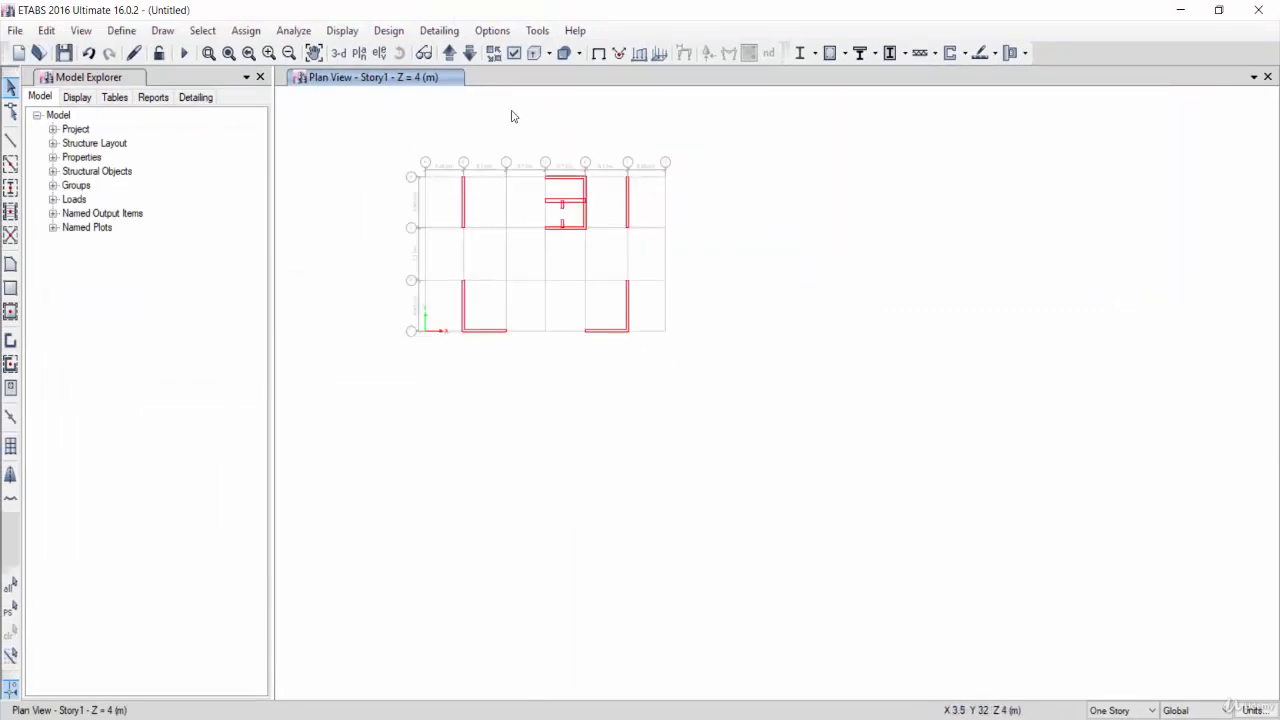
mouse_move(491, 191)
middle_down()
mouse_move(566, 249)
mouse_move(660, 280)
middle_up()
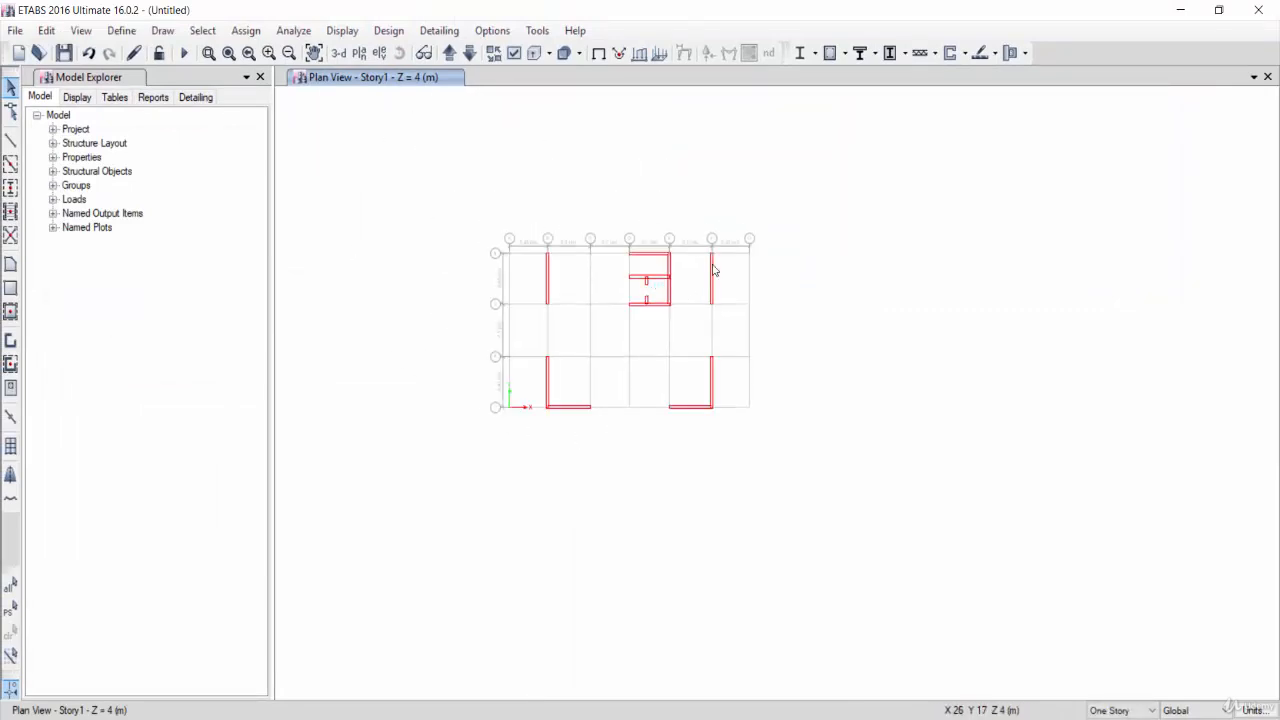
click(338, 56)
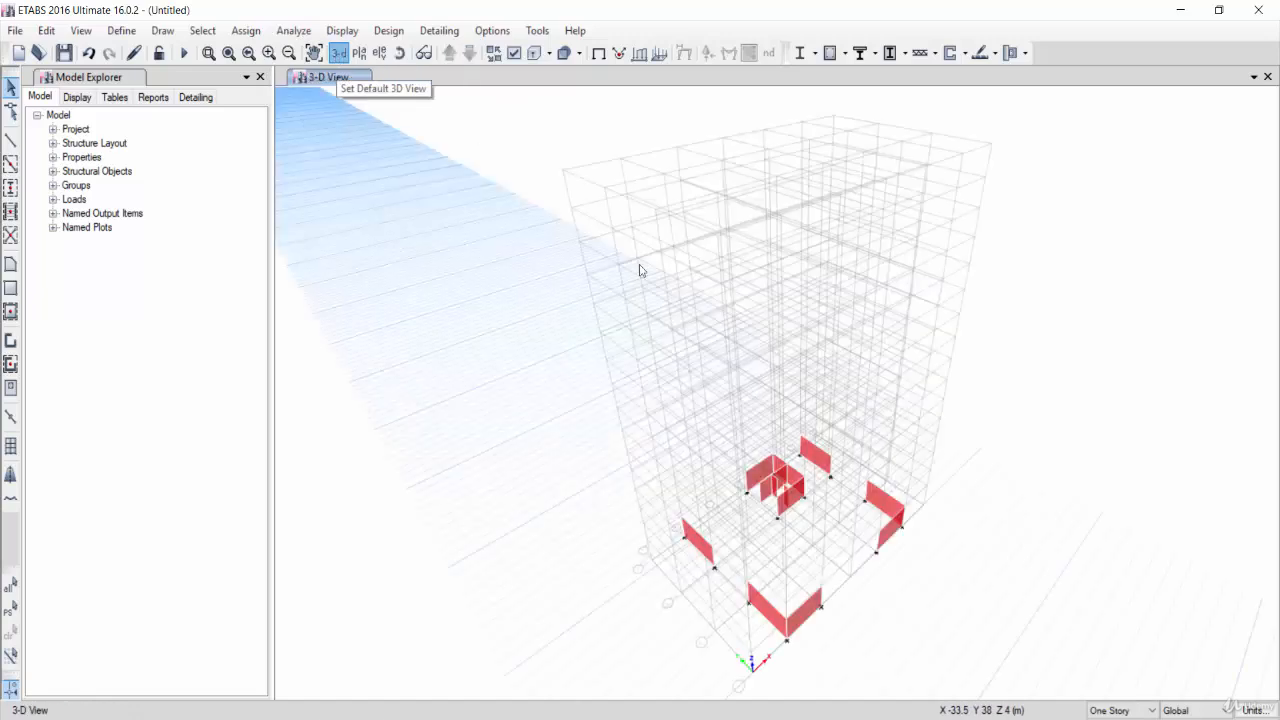
scroll(786, 571, up, 3)
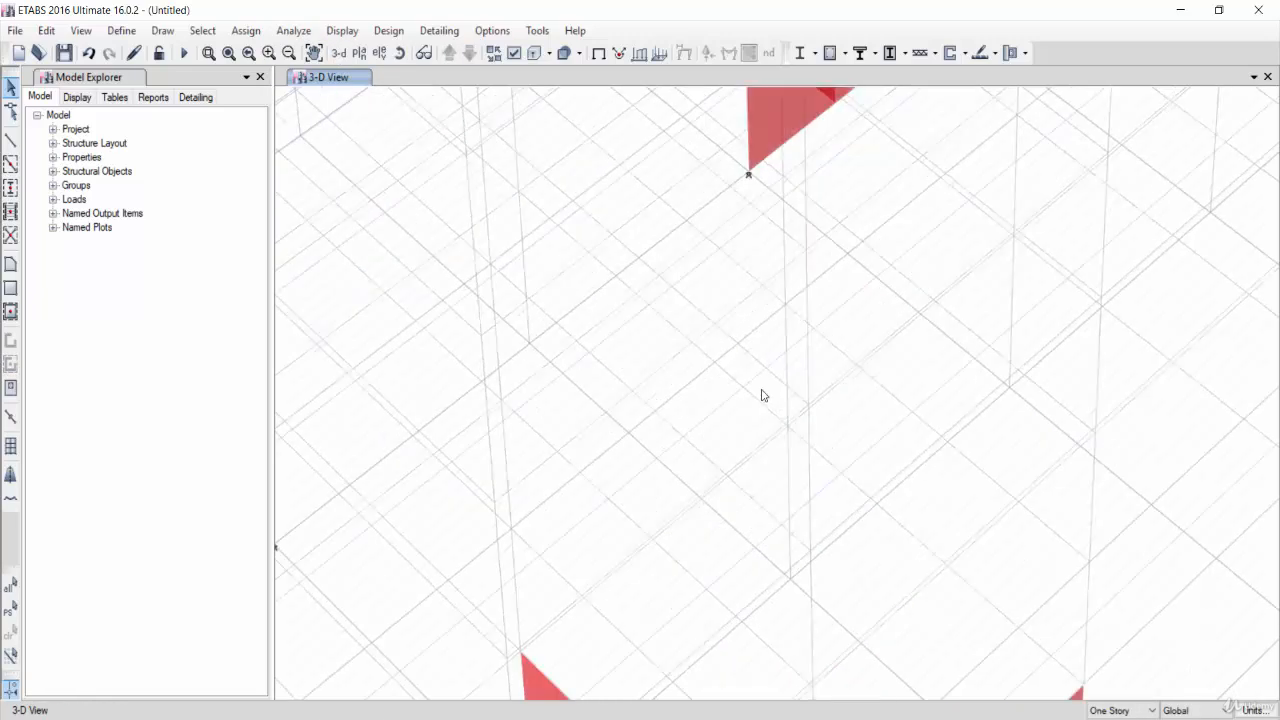
scroll(765, 394, down, 5)
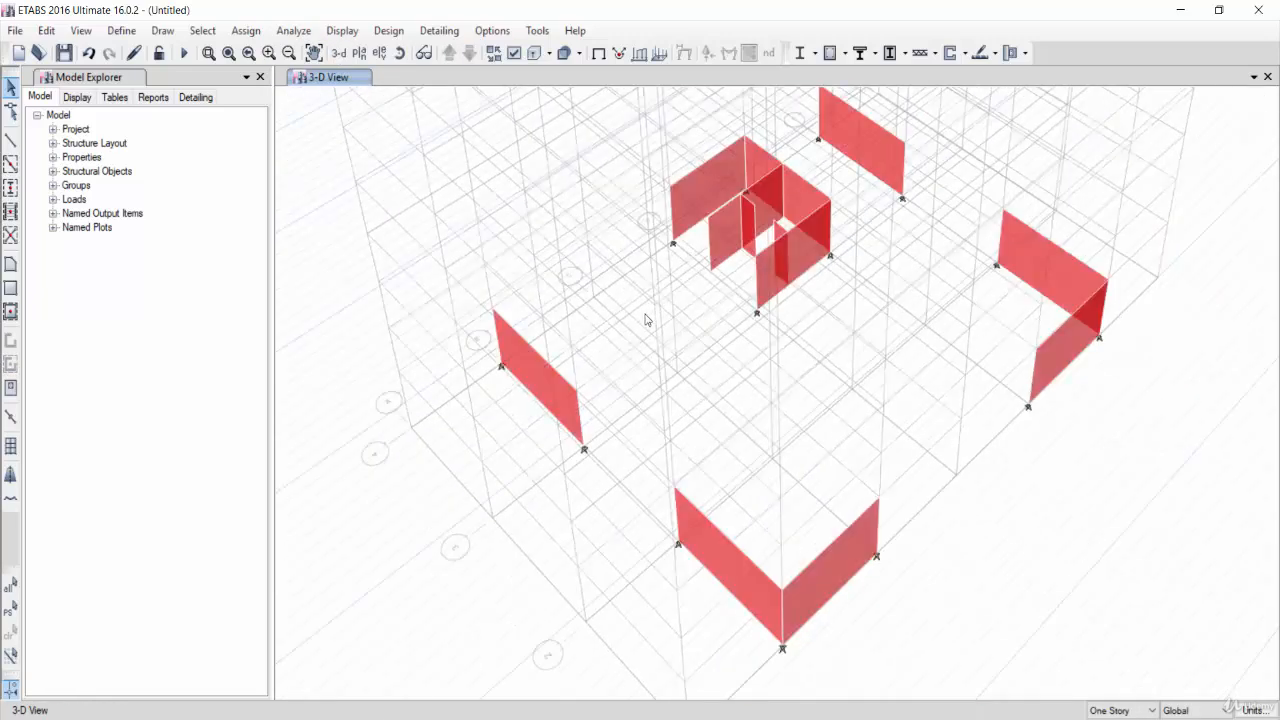
scroll(552, 260, down, 4)
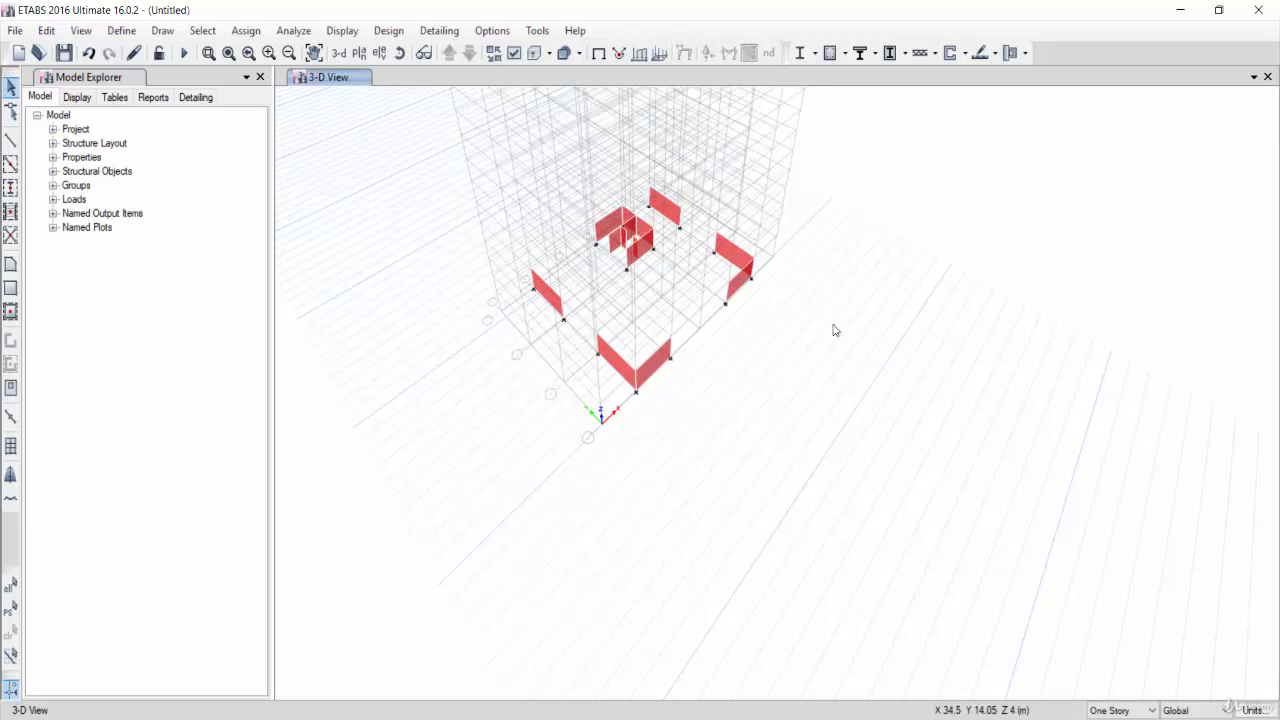
Window-select all walls with their joints and replicate them on the stories up to Story16, keeping the original objects
drag(529, 200, 876, 522)
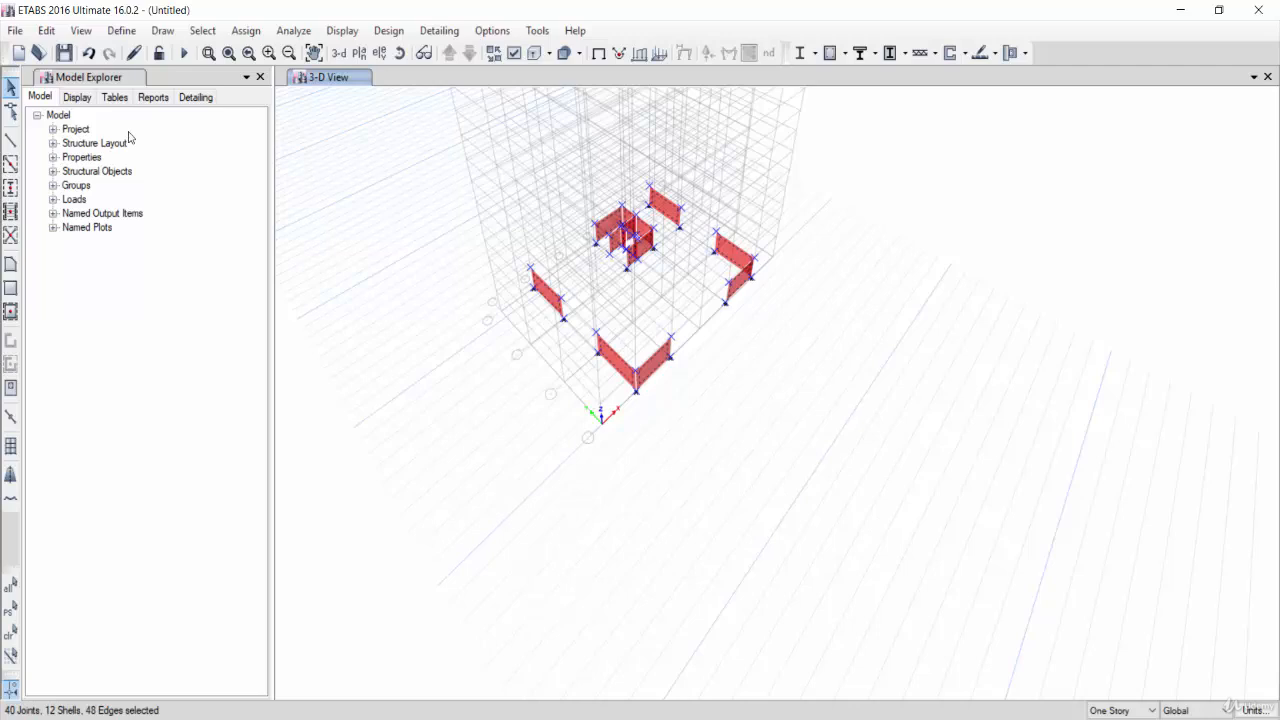
click(47, 30)
click(143, 303)
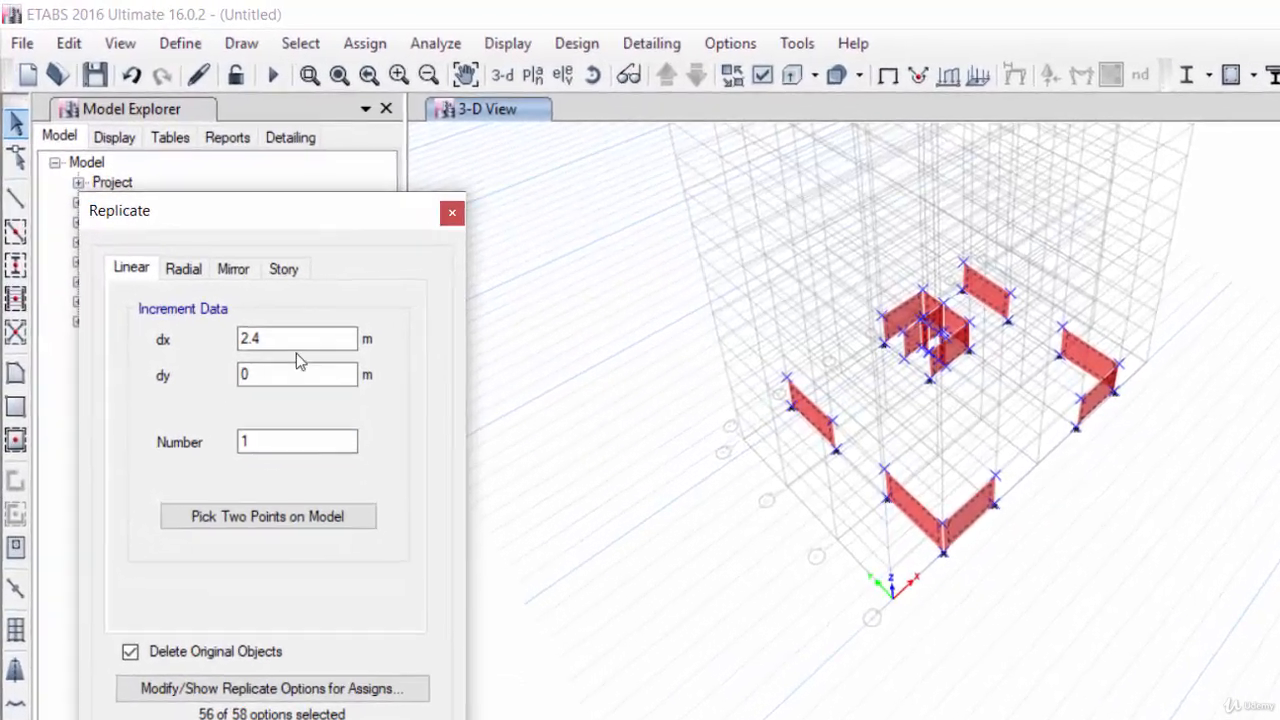
click(236, 228)
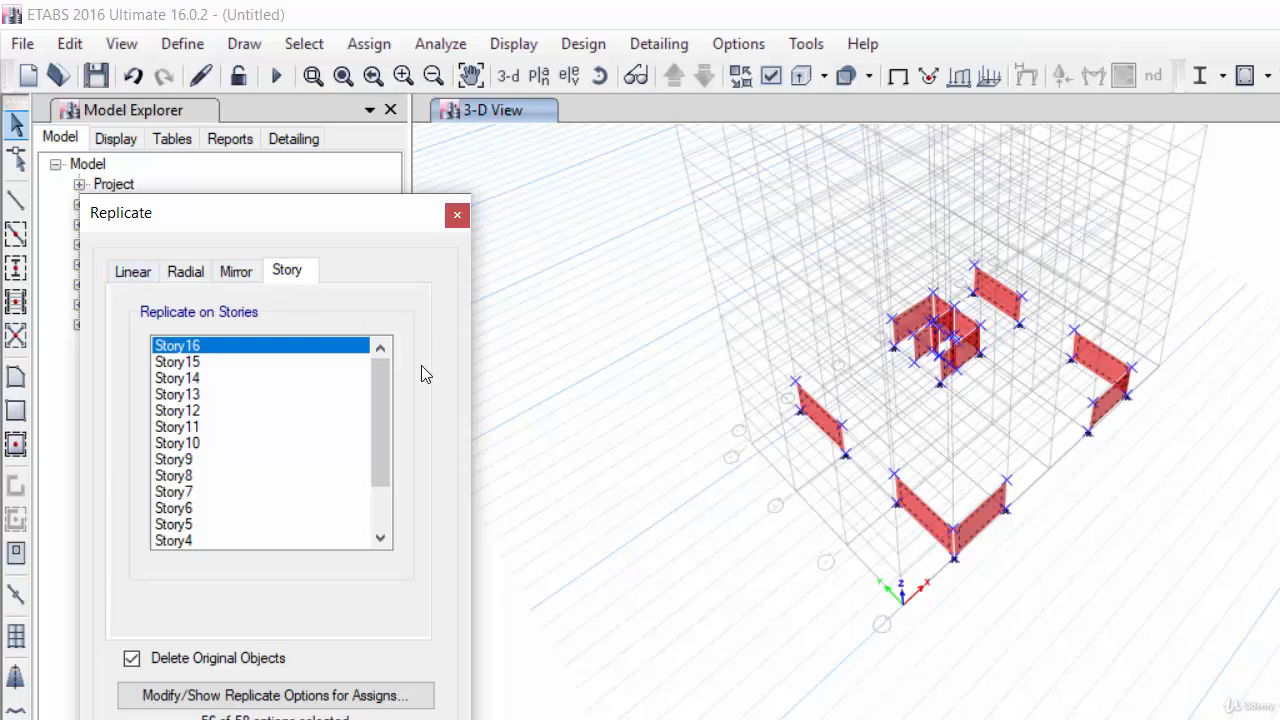
scroll(381, 416, down, 2)
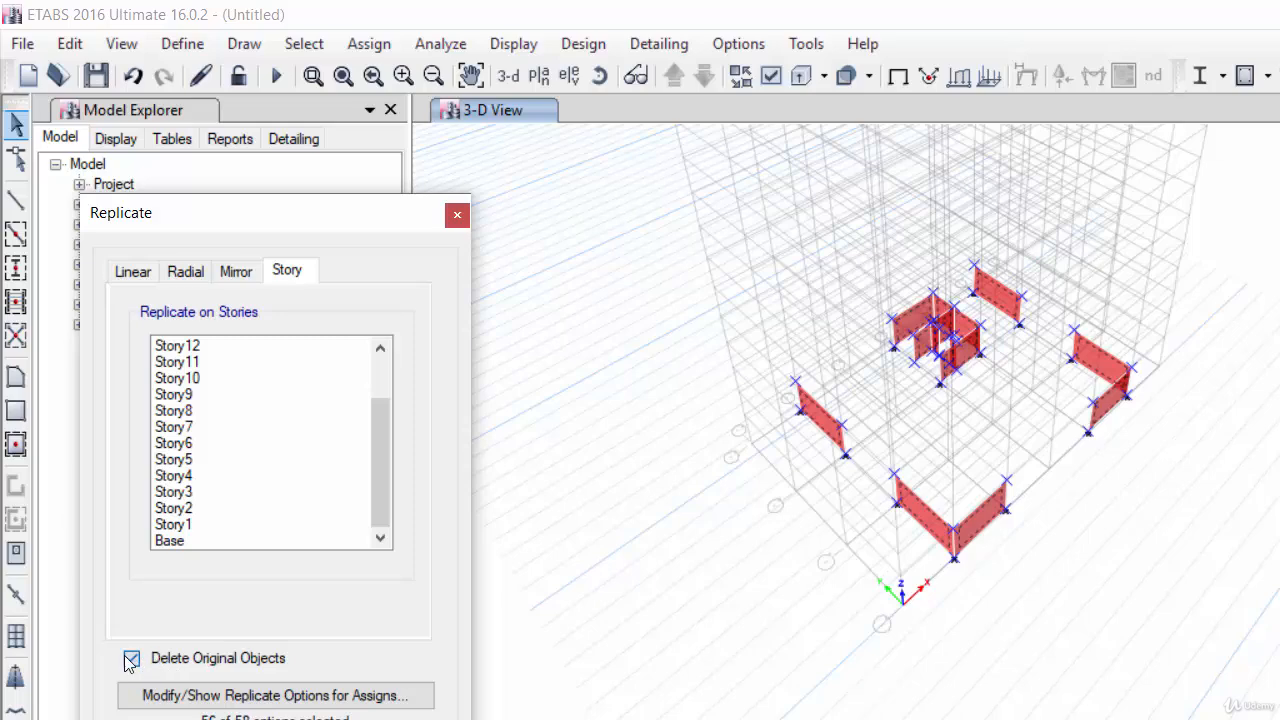
drag(190, 514, 205, 290)
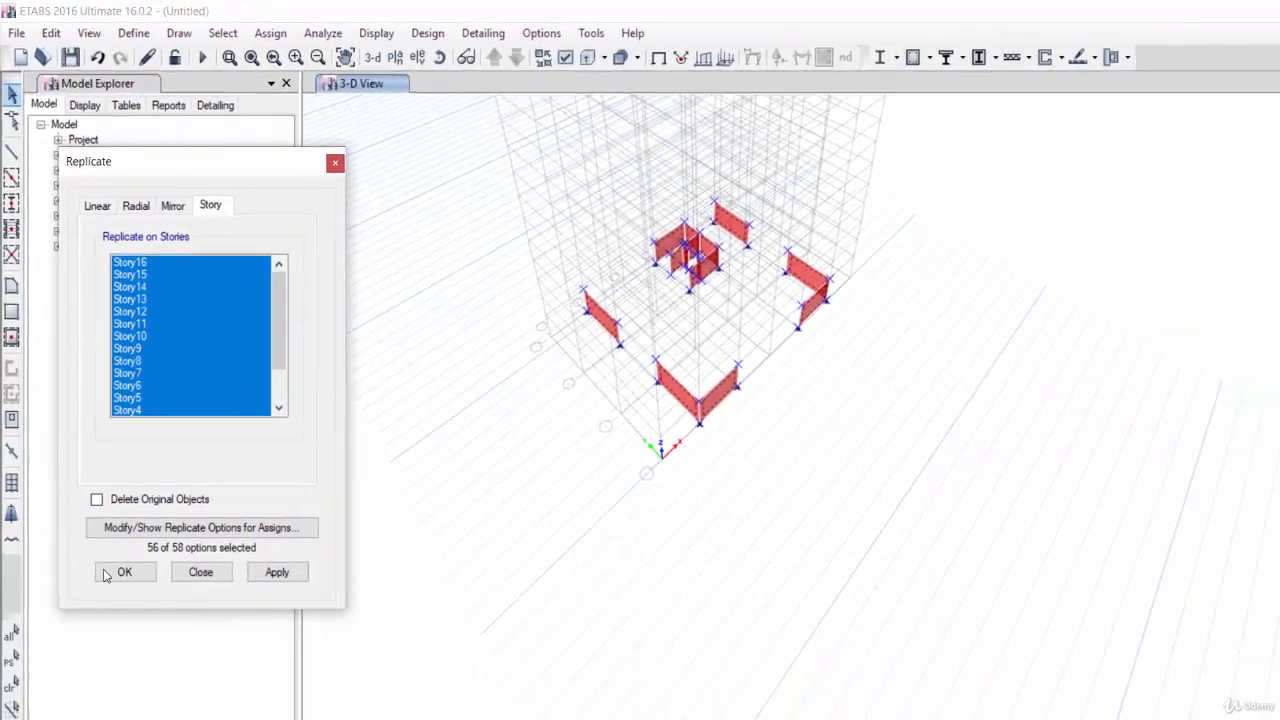
click(152, 685)
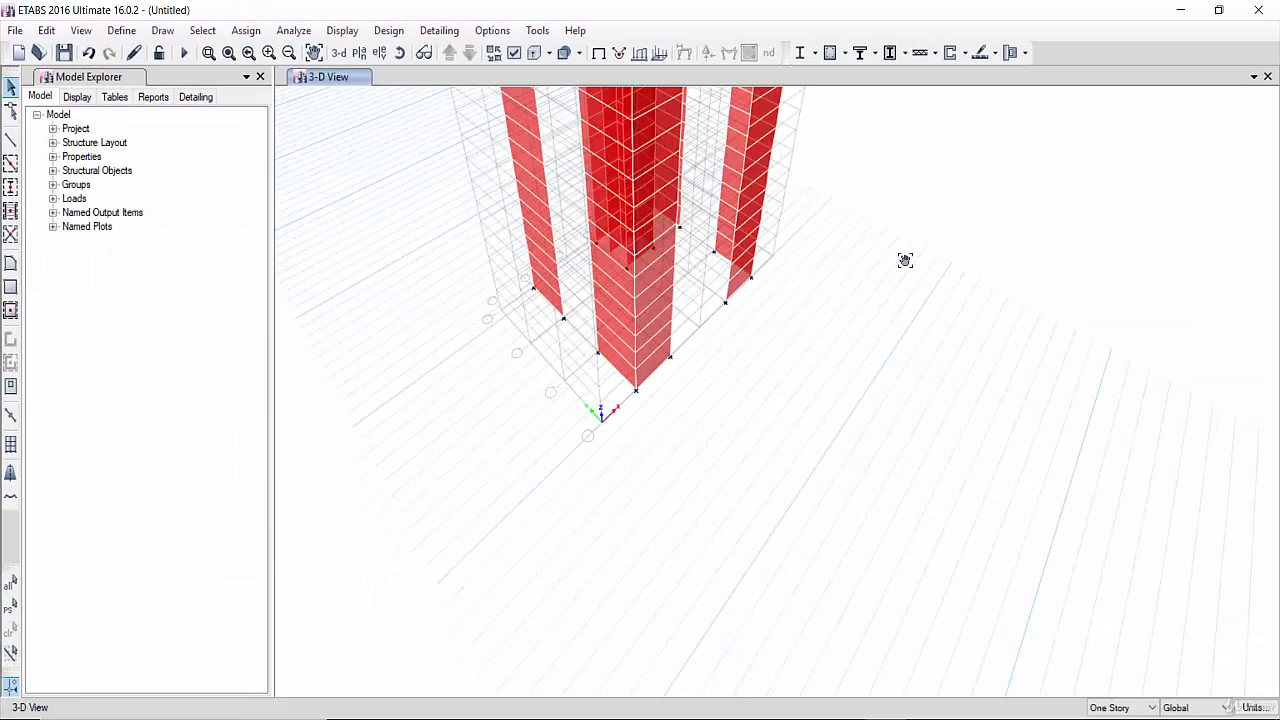
Examine the replicated walls in the 3D view and undo the story replication
key(F3)
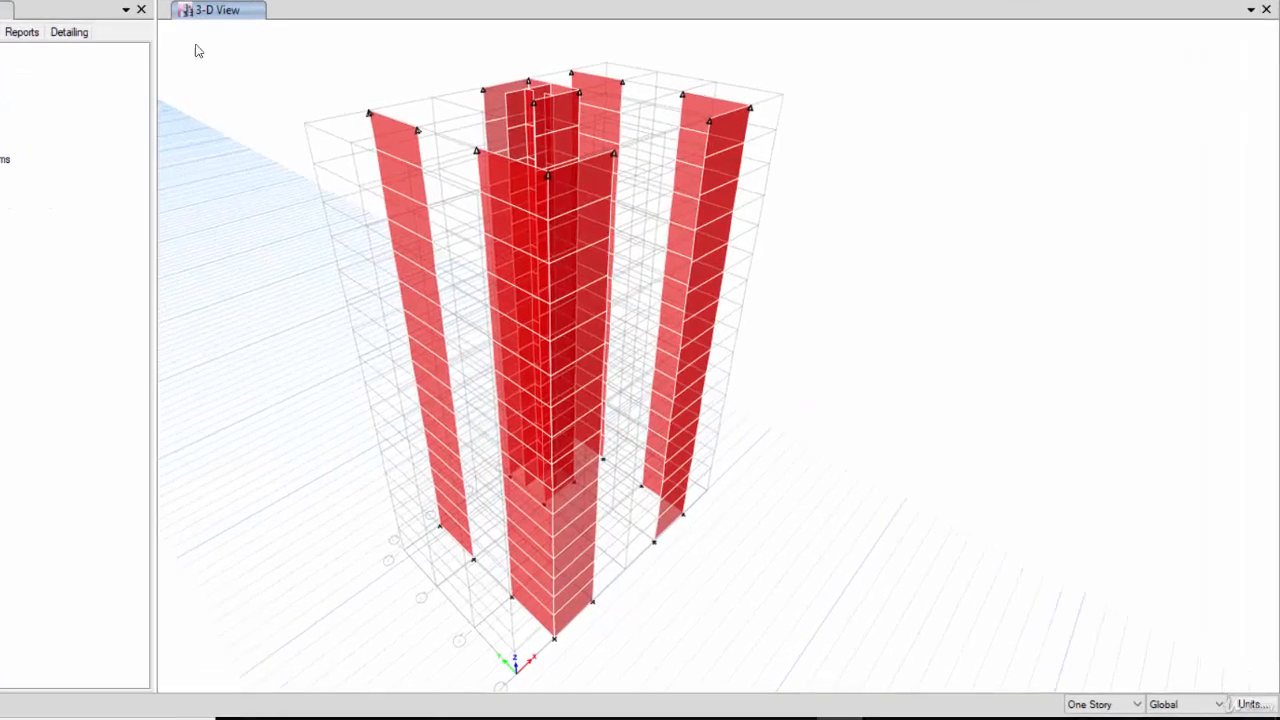
key(ctrl+z)
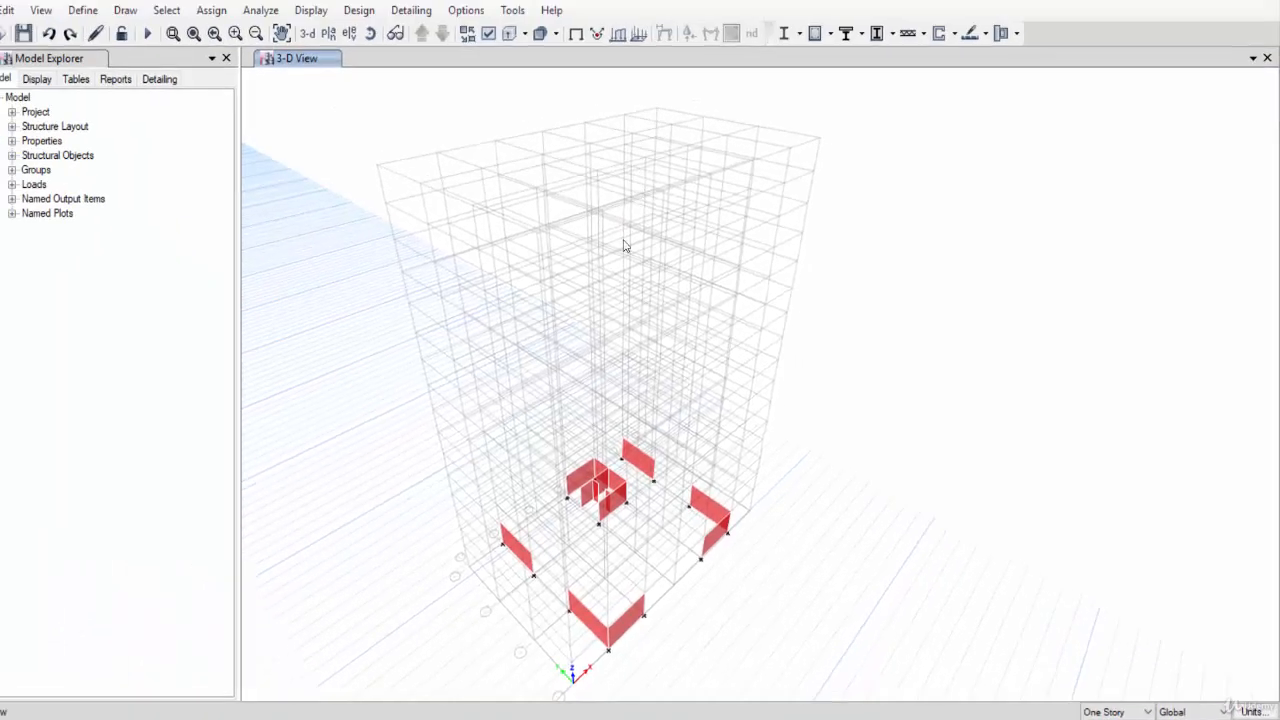
click(171, 13)
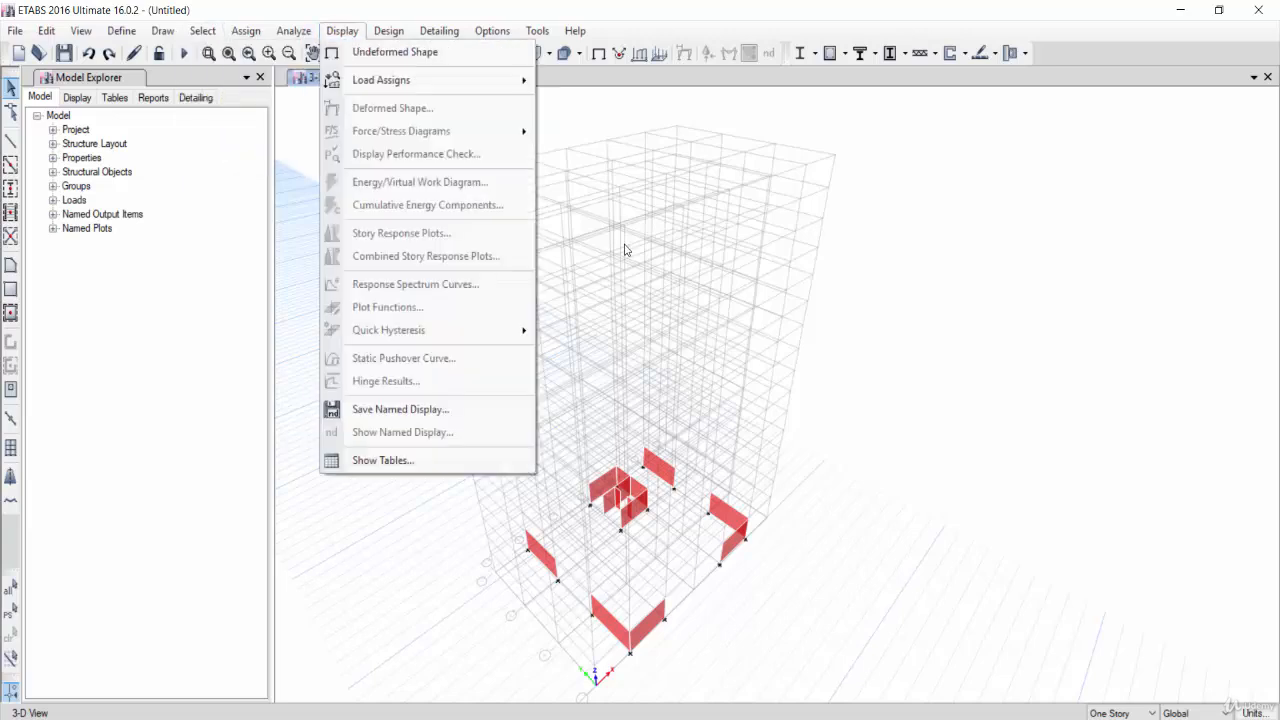
click(822, 362)
drag(458, 328, 849, 690)
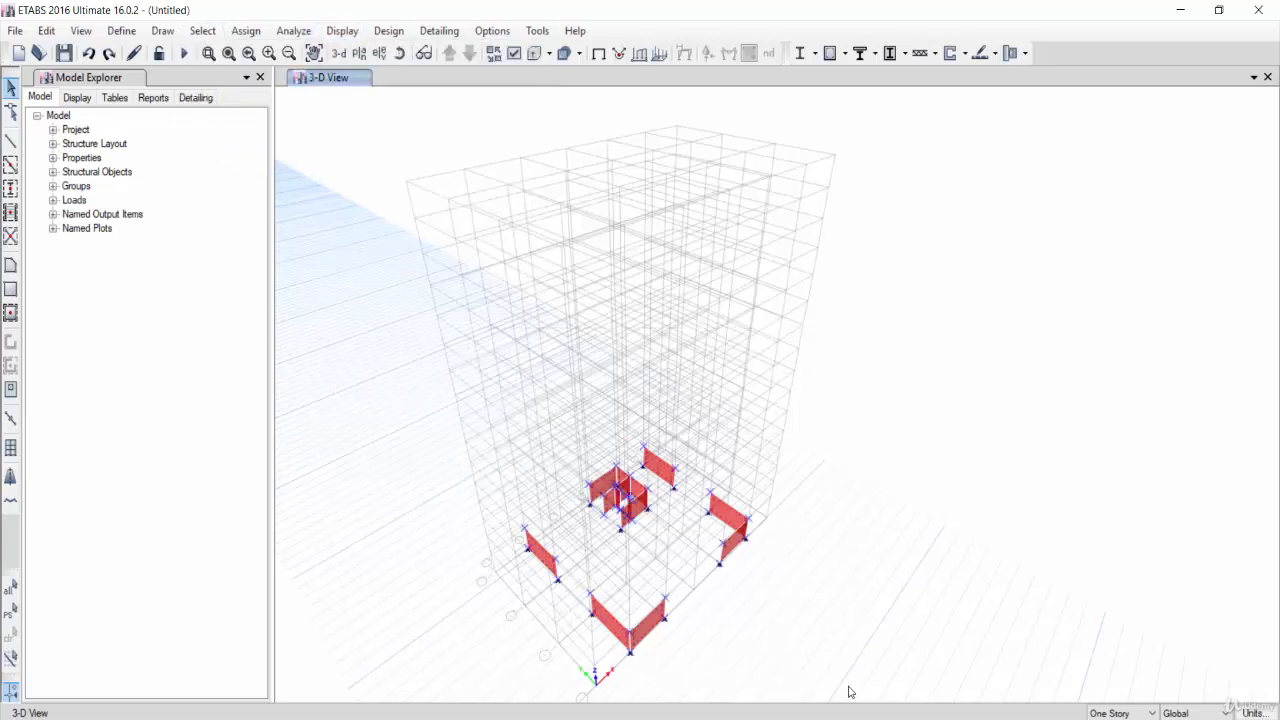
Select only the walls by object type, leaving the joints out of the selection
click(201, 31)
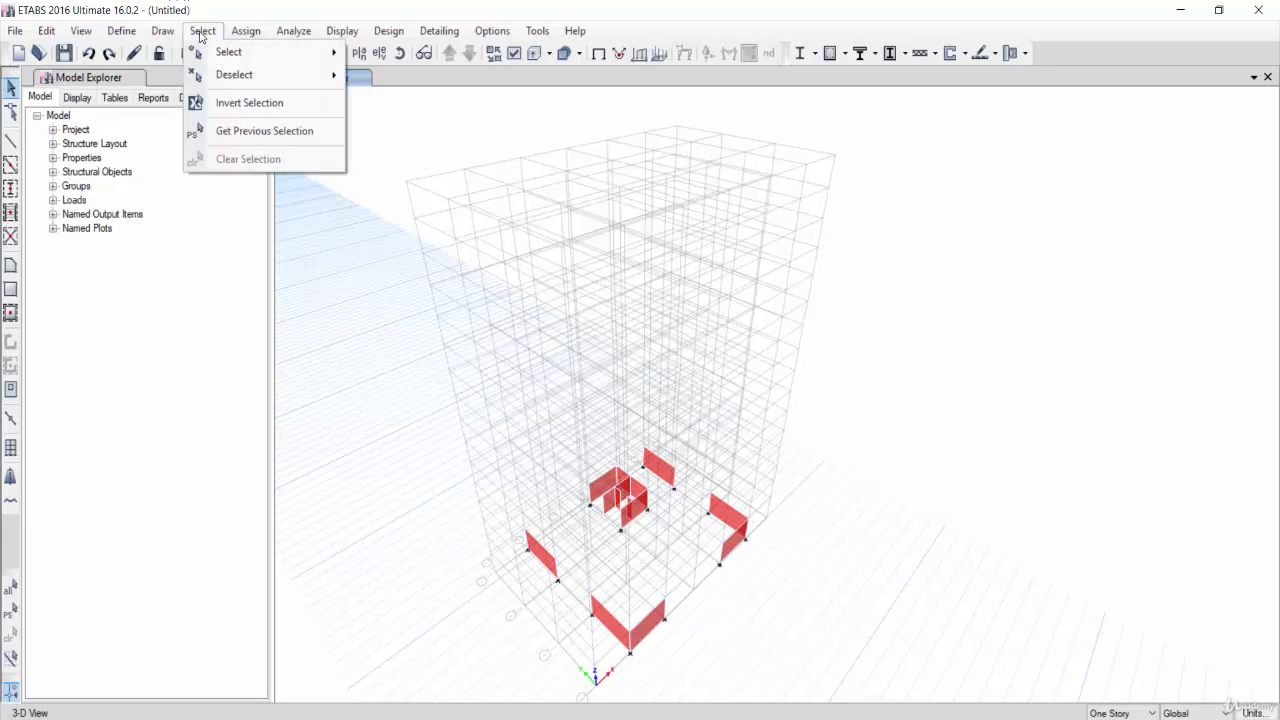
mouse_move(342, 31)
mouse_move(203, 31)
click(478, 180)
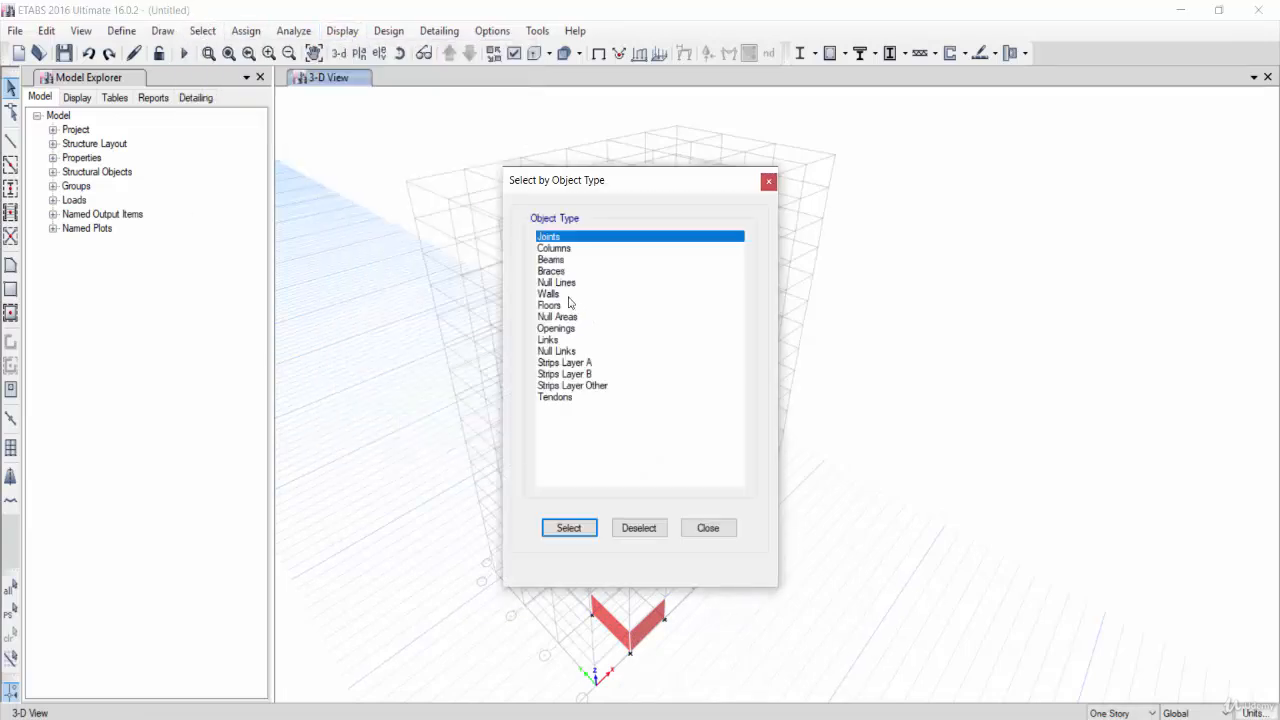
click(550, 294)
click(569, 528)
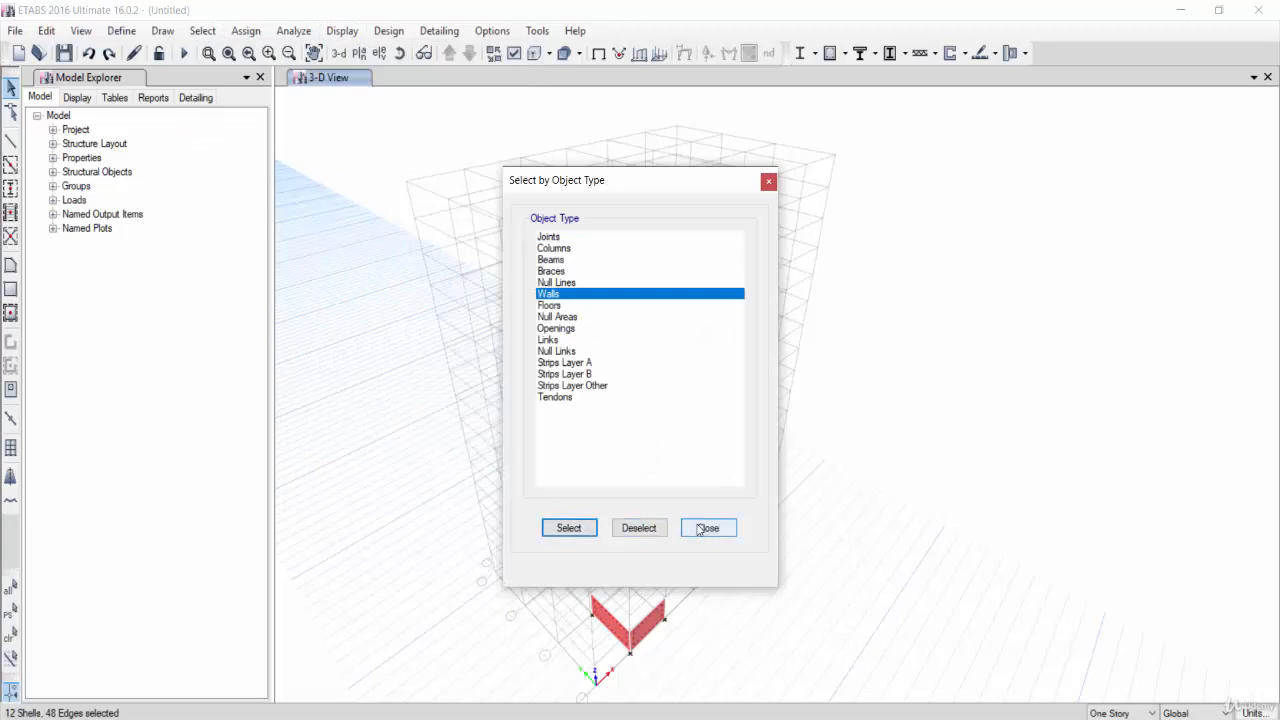
click(708, 528)
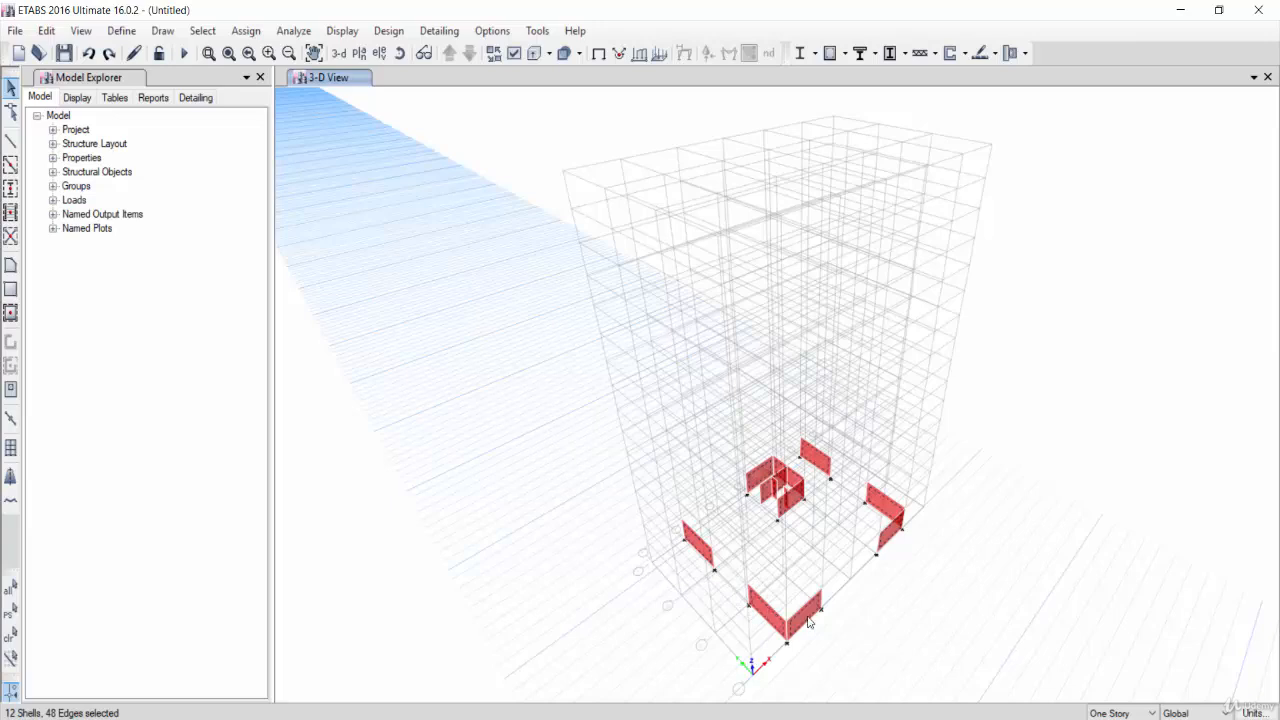
scroll(810, 478, up, 4)
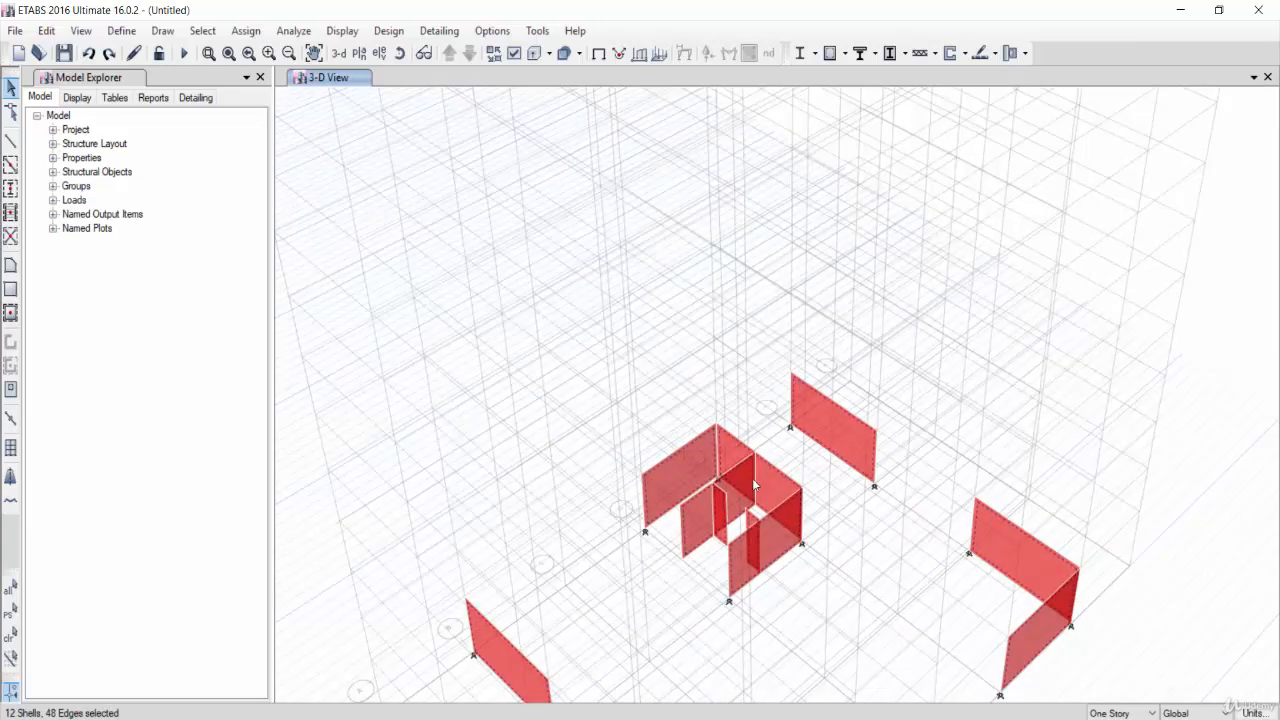
Replicate the selected walls on all listed stories up to Story16, keeping the original objects
scroll(555, 478, down, 5)
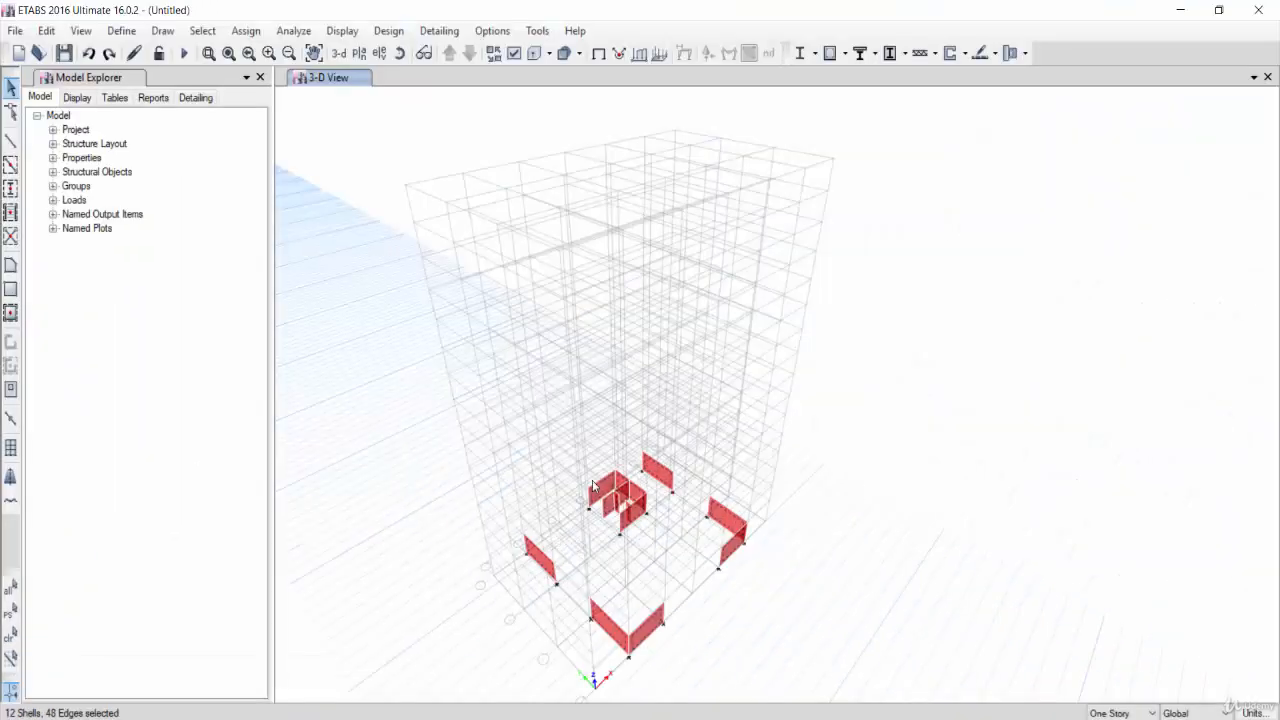
click(46, 30)
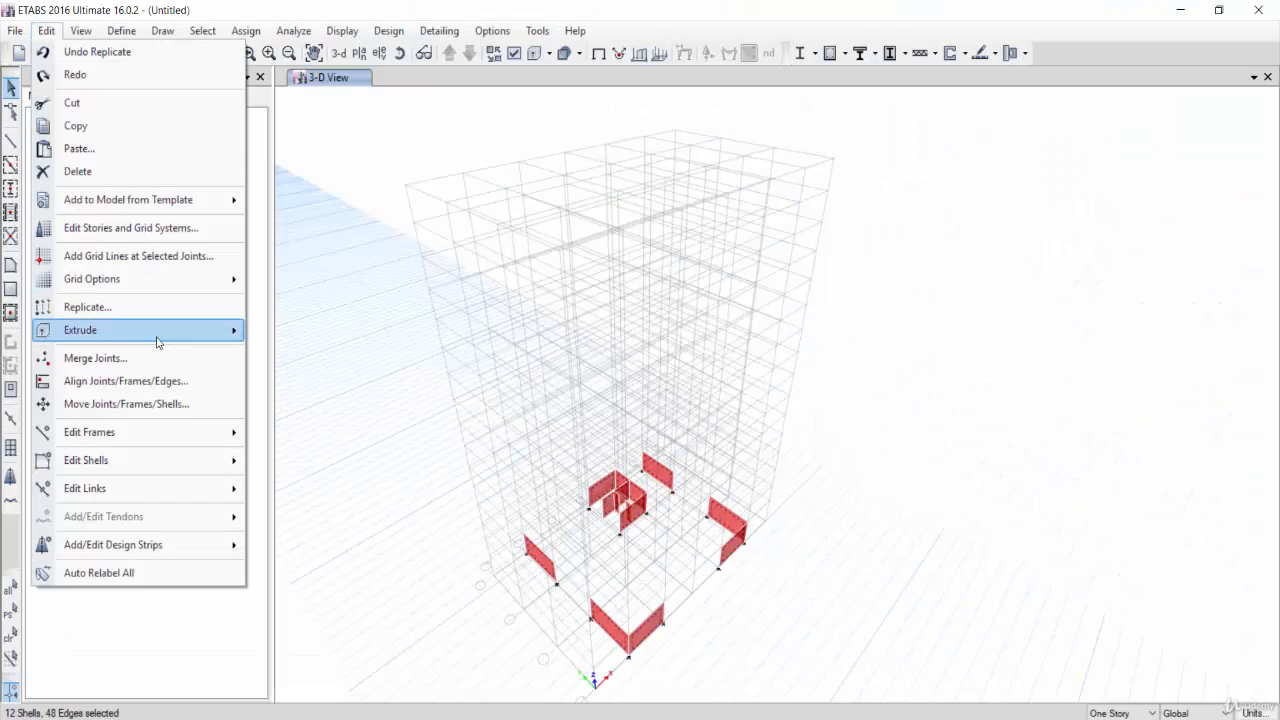
click(148, 306)
click(190, 192)
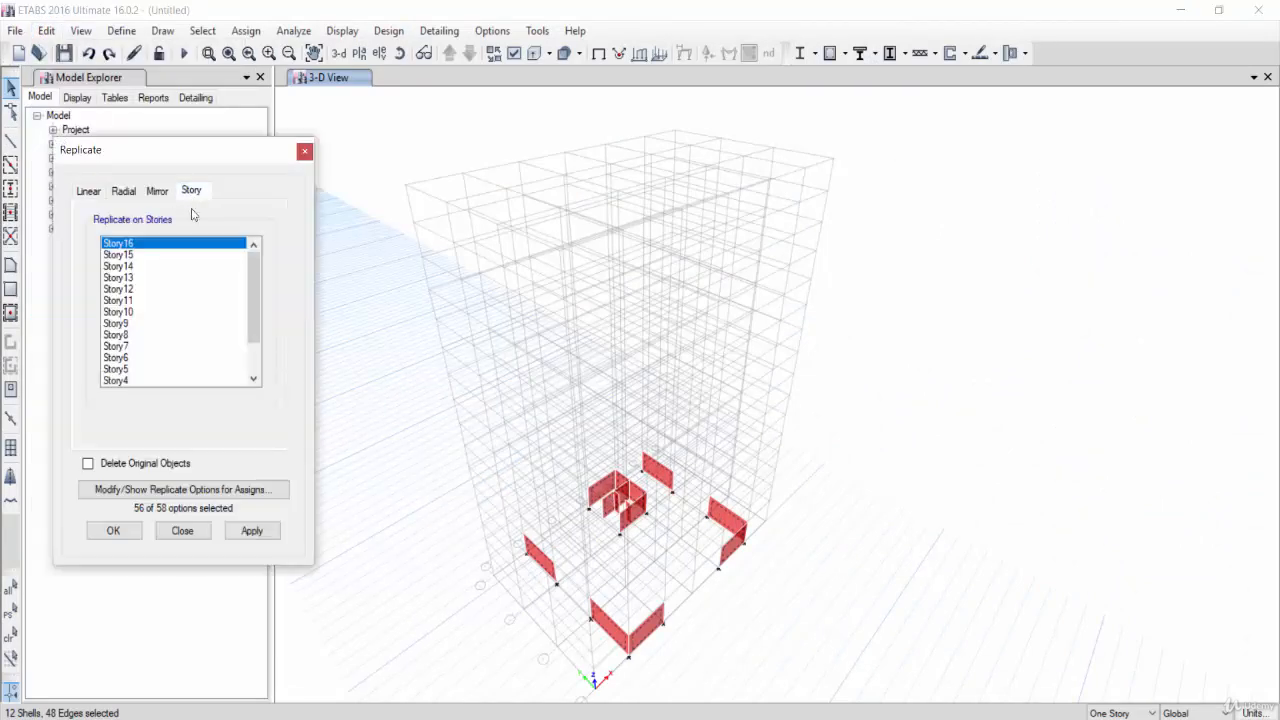
drag(253, 295, 253, 330)
drag(130, 357, 143, 190)
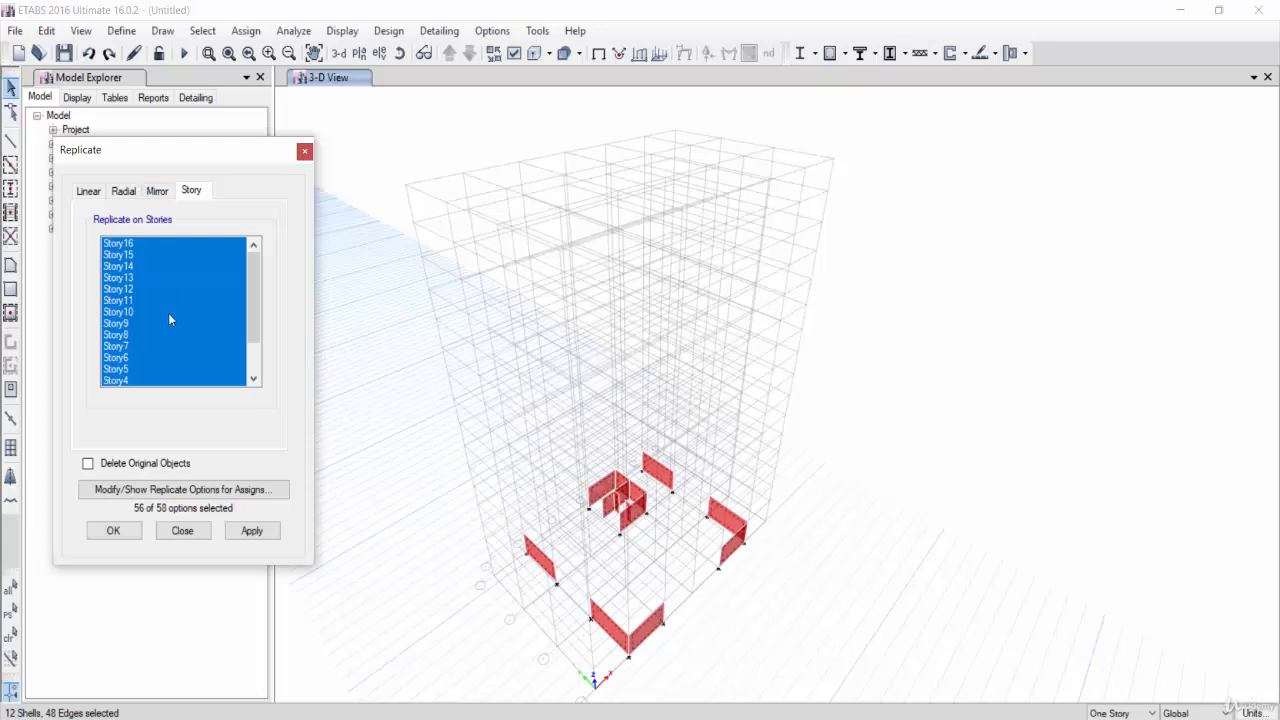
click(120, 531)
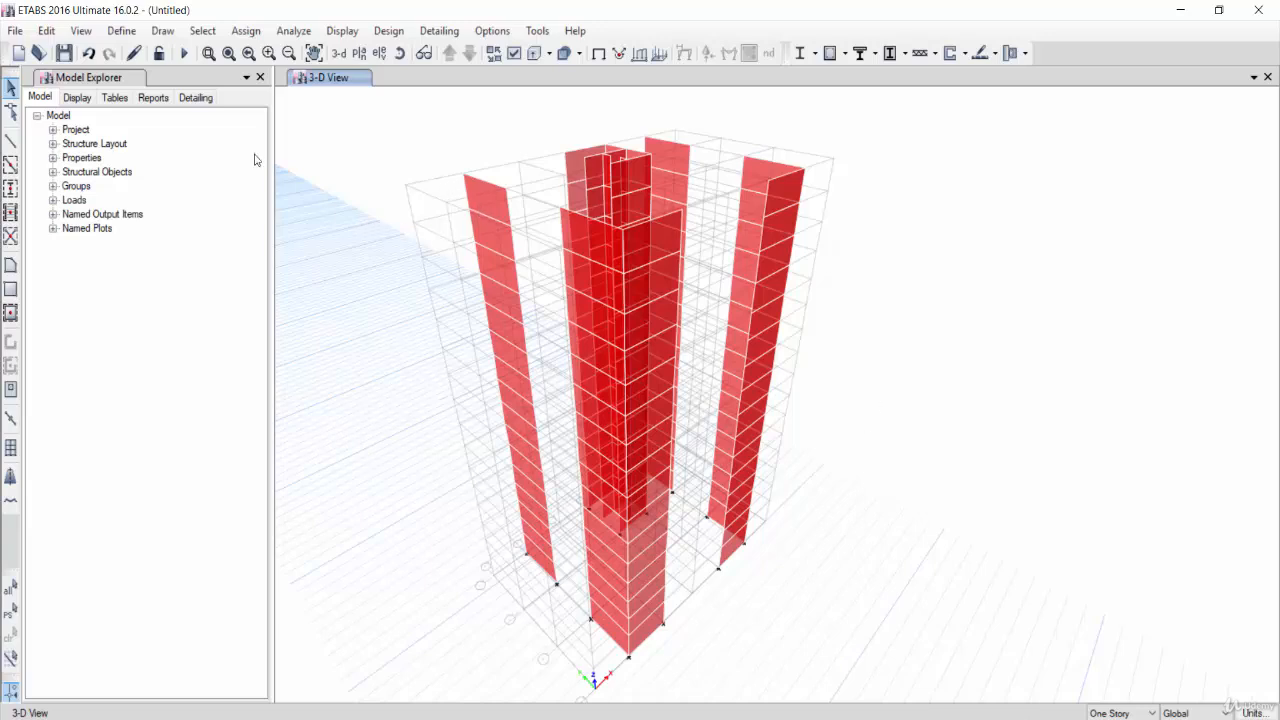
Add the pier labels P2, P3 and P4 to the wall pier definitions
click(119, 32)
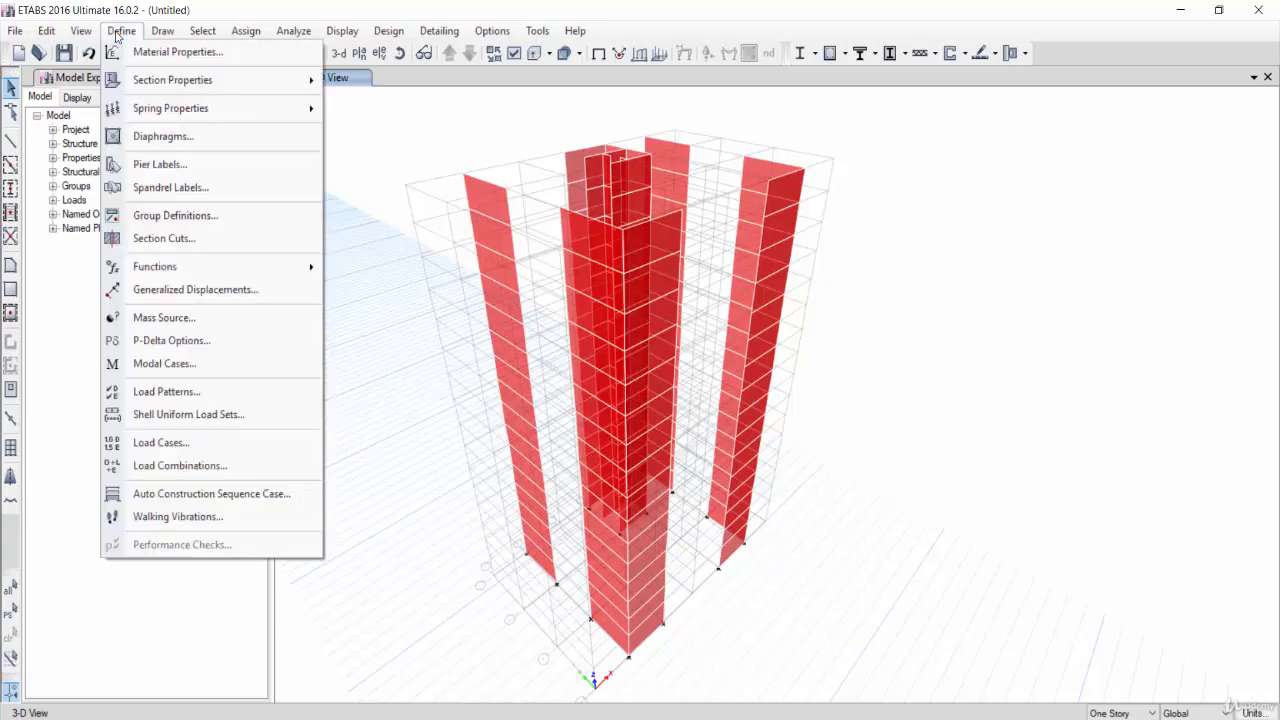
click(160, 164)
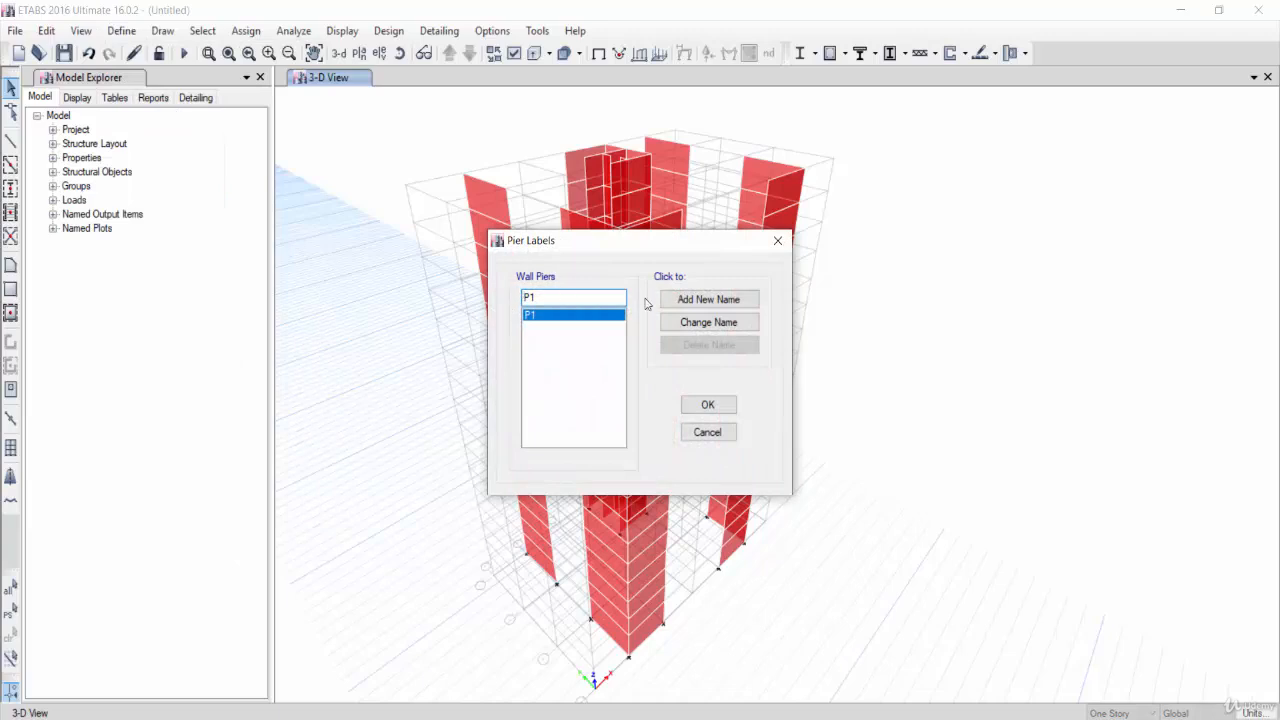
text(2)
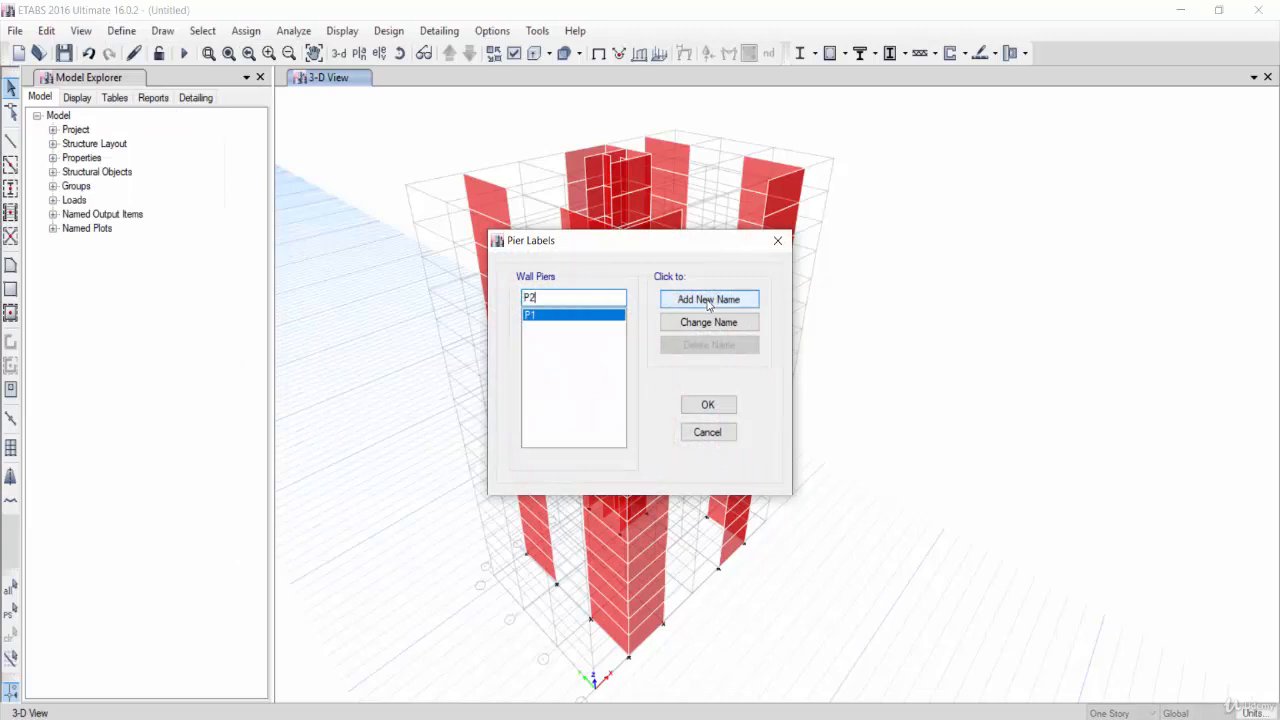
click(708, 305)
click(591, 296)
key(BackSpace)
text(3)
click(668, 302)
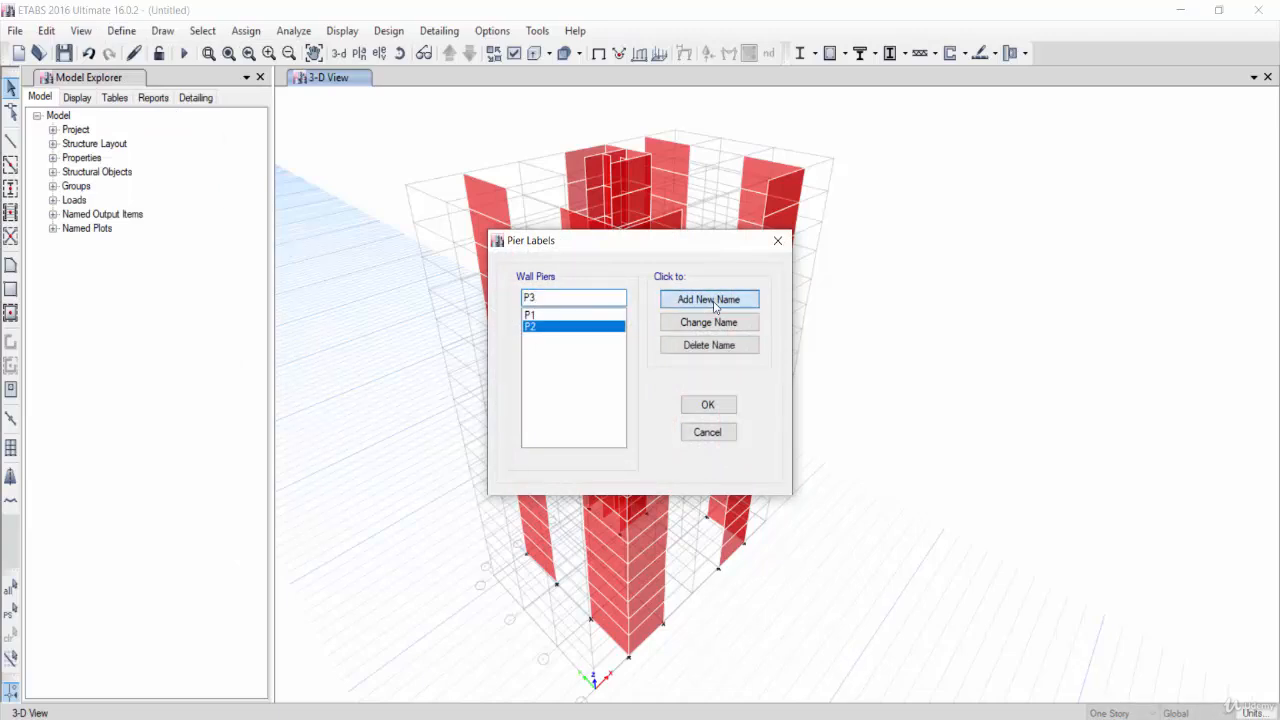
text(4)
click(708, 300)
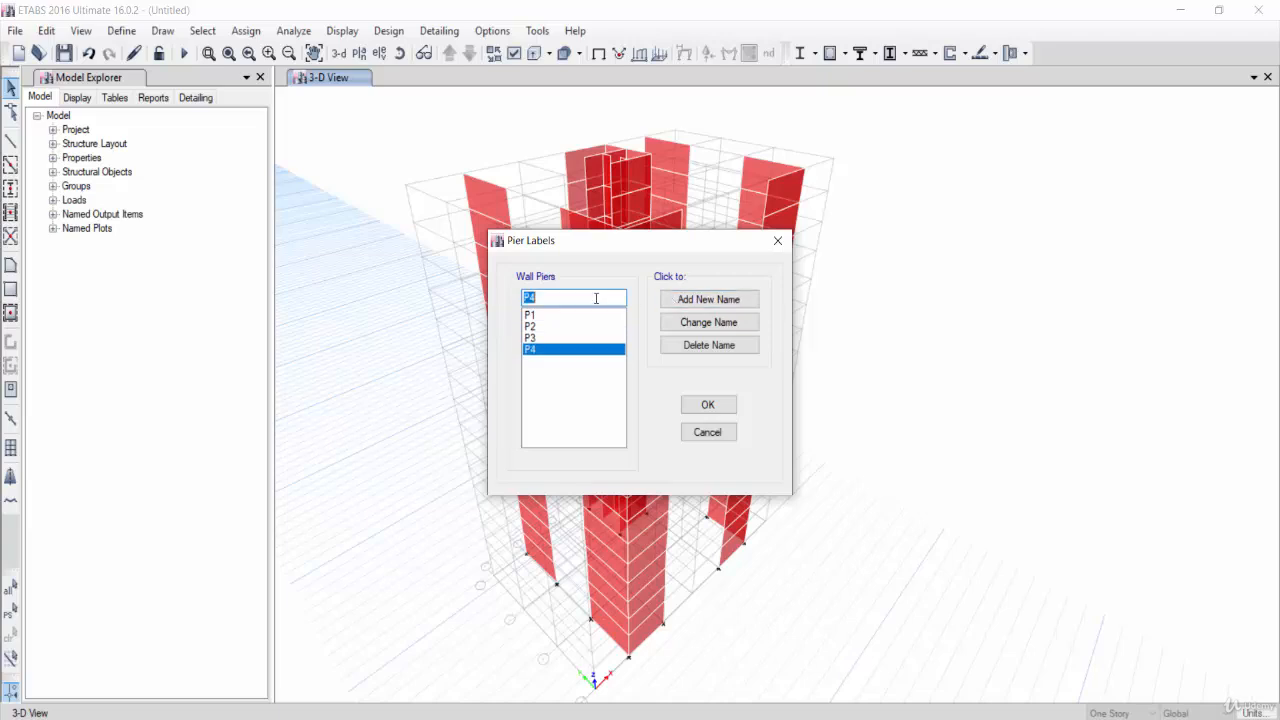
Add the pier labels P5 and P6 and accept the pier label definitions
text(P5)
click(706, 300)
click(598, 302)
key(BackSpace)
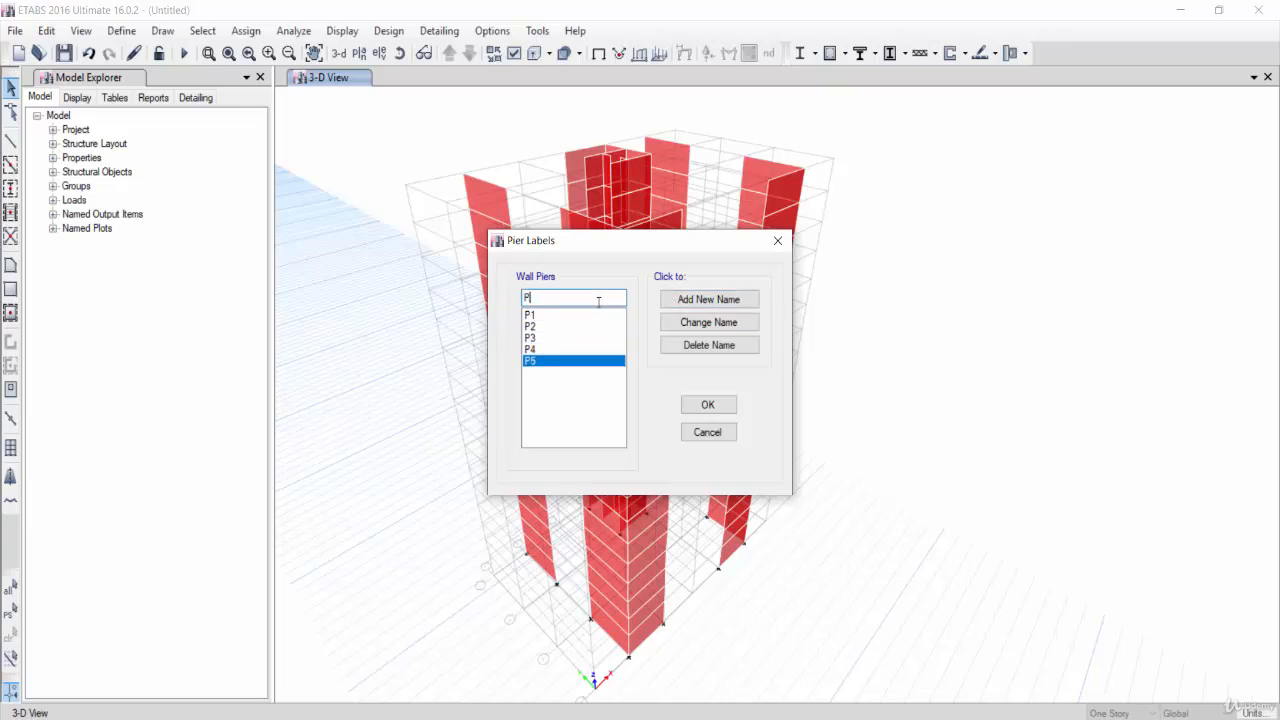
text(6)
click(686, 300)
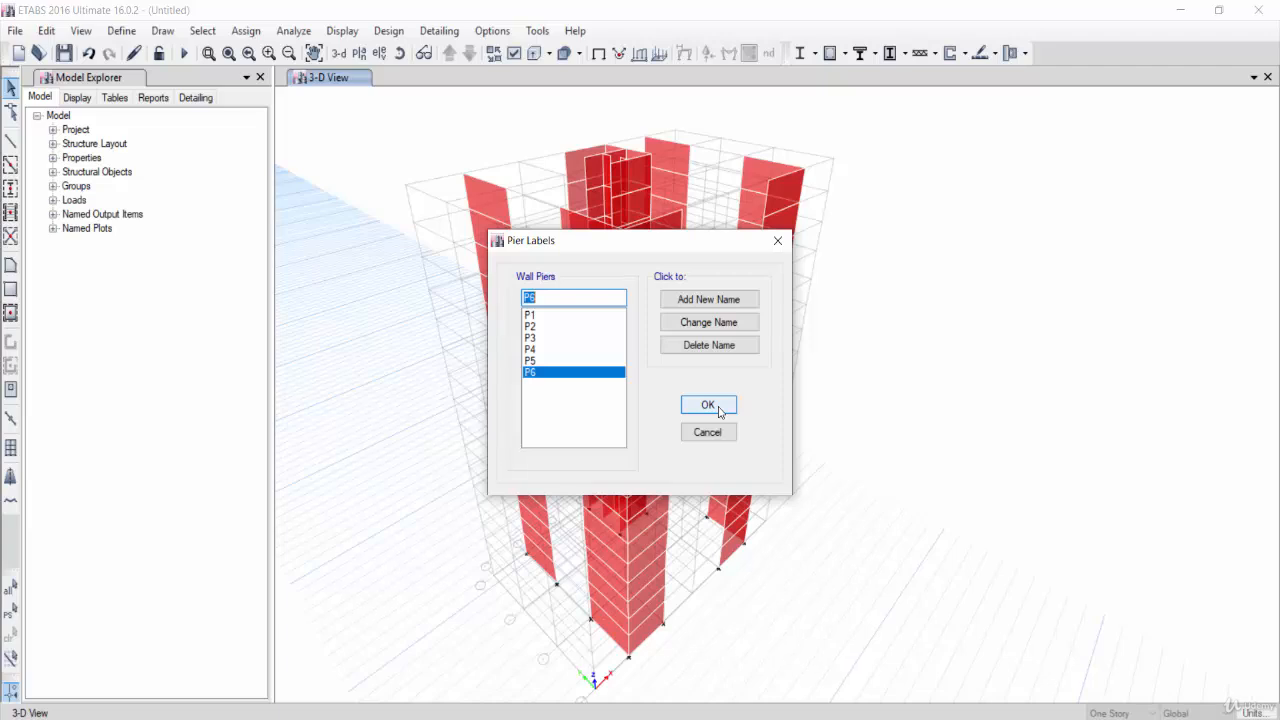
click(718, 408)
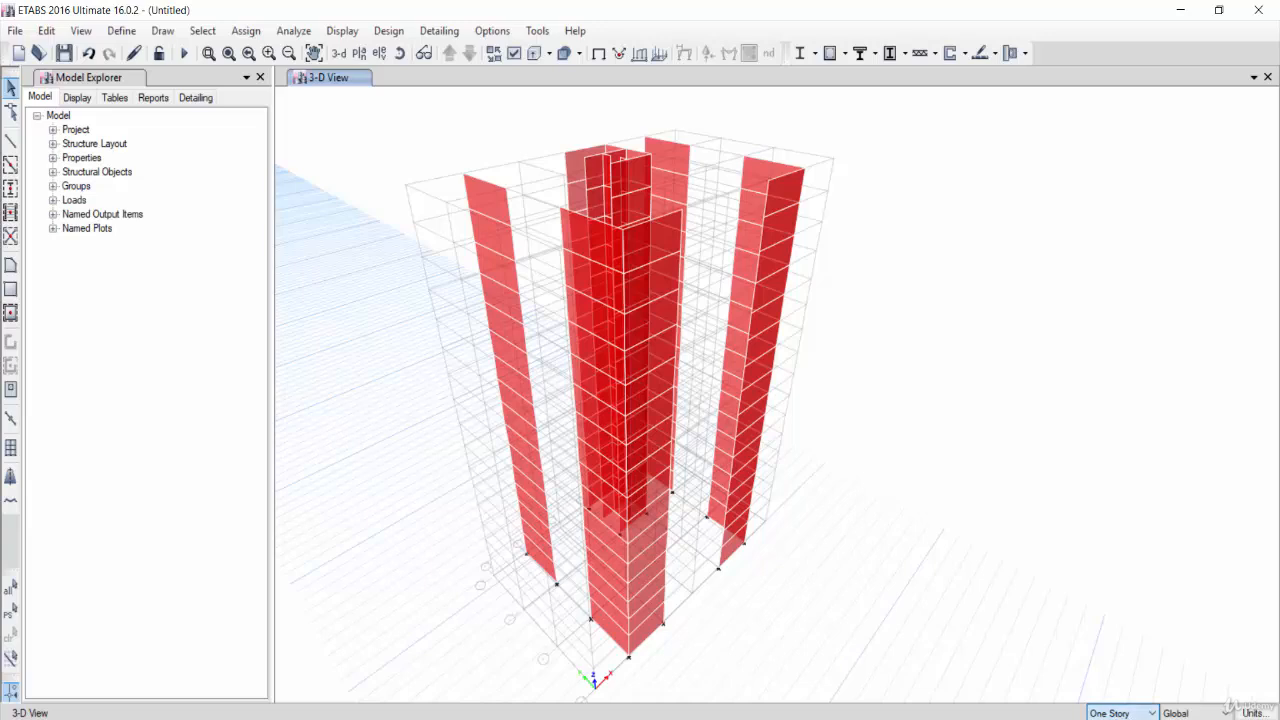
Apply selection to all stories and assign pier label P1 to the full-height L-shaped corner walls nearest the origin
click(1110, 716)
click(642, 640)
click(611, 630)
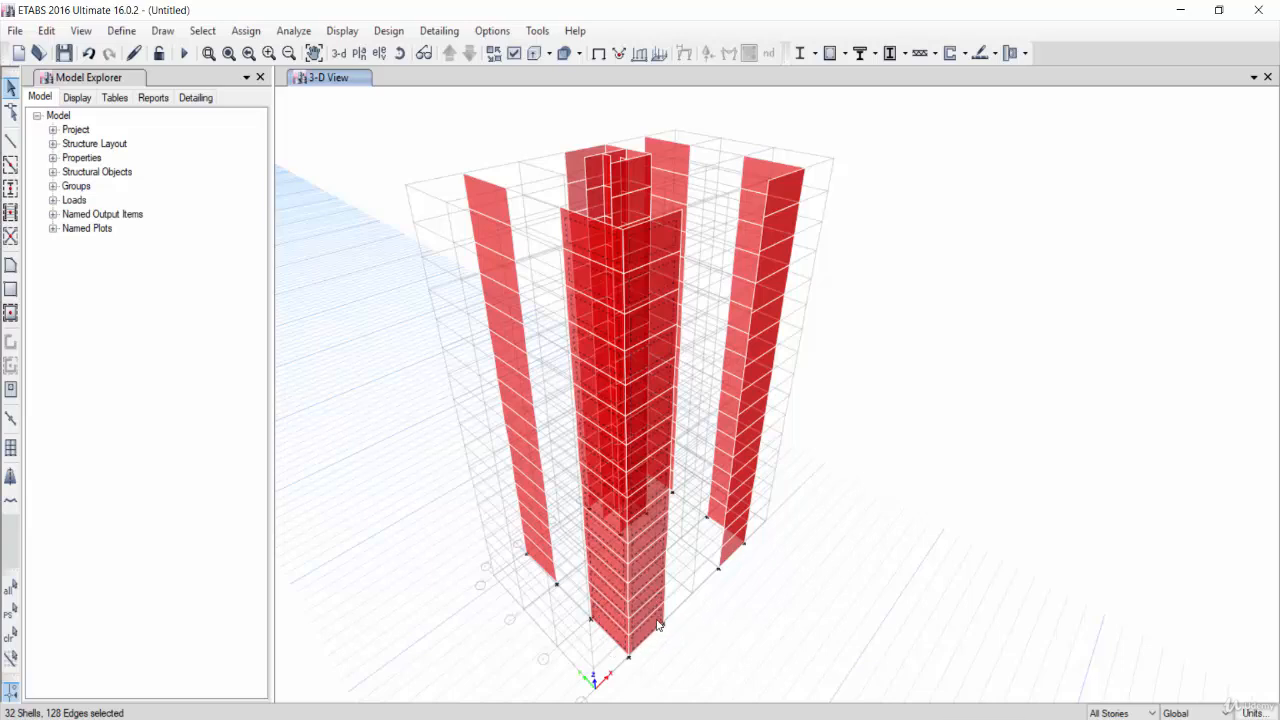
click(247, 31)
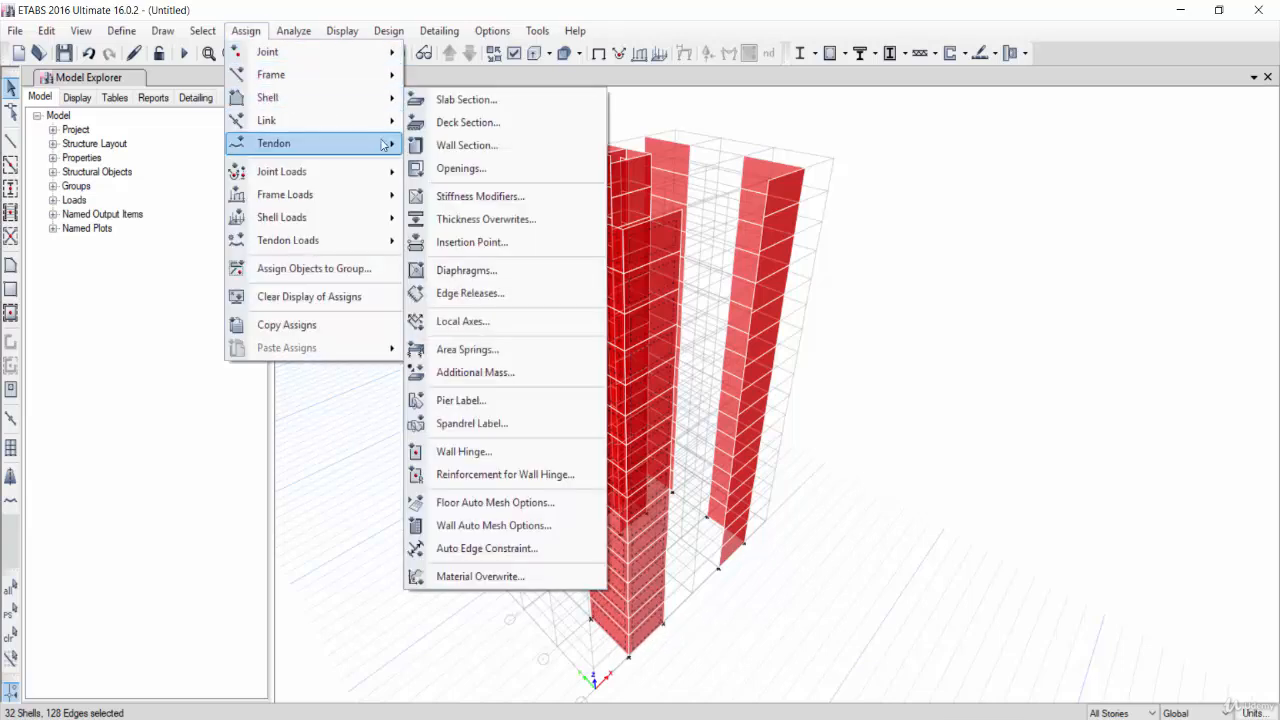
click(460, 400)
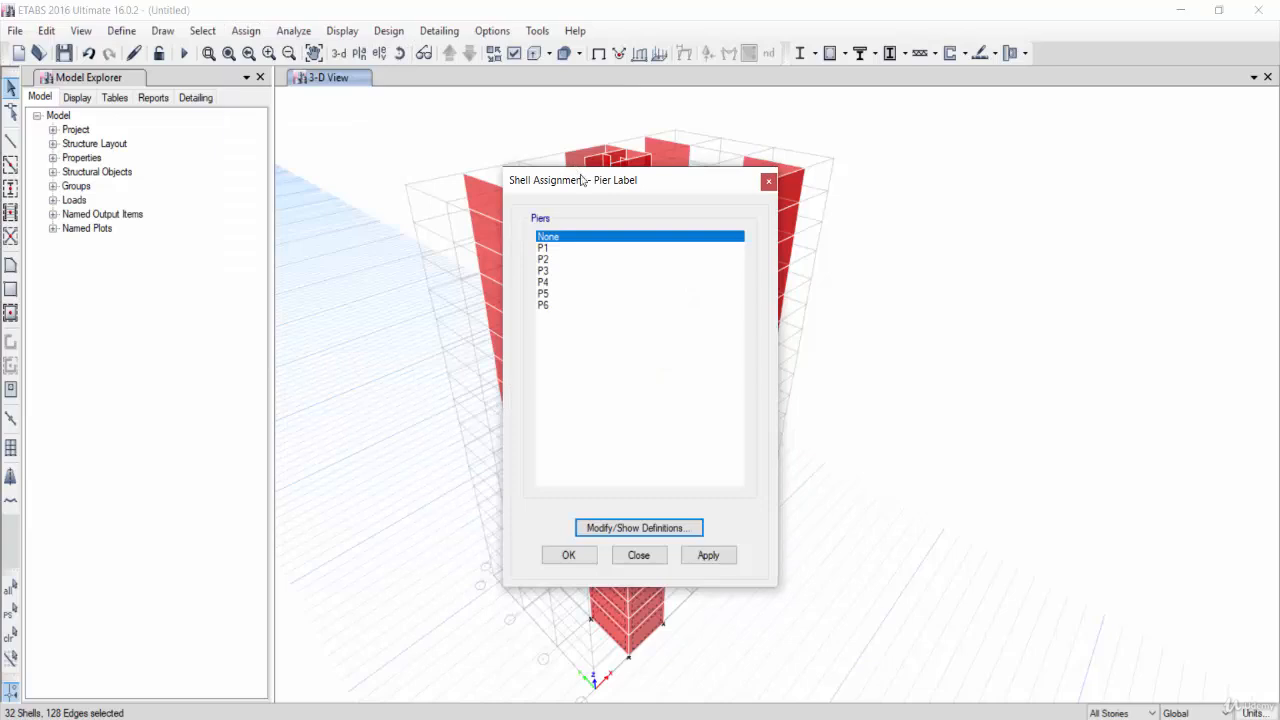
drag(582, 180, 179, 194)
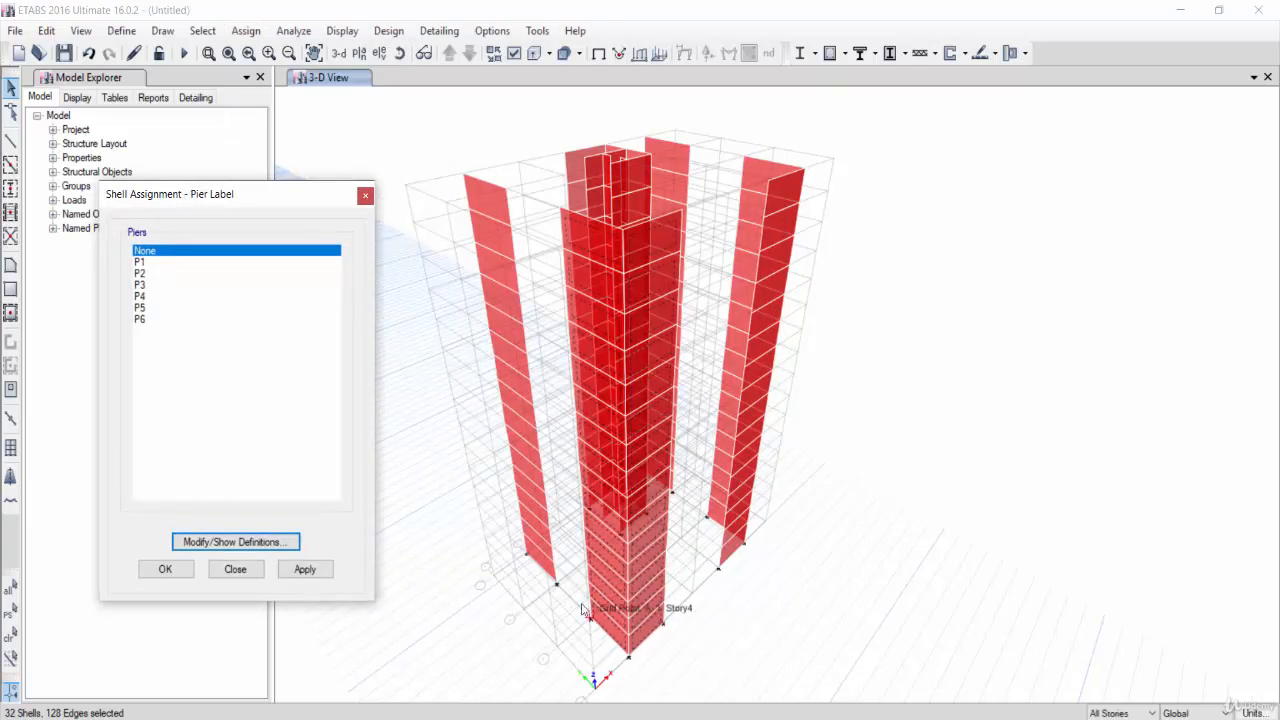
click(142, 262)
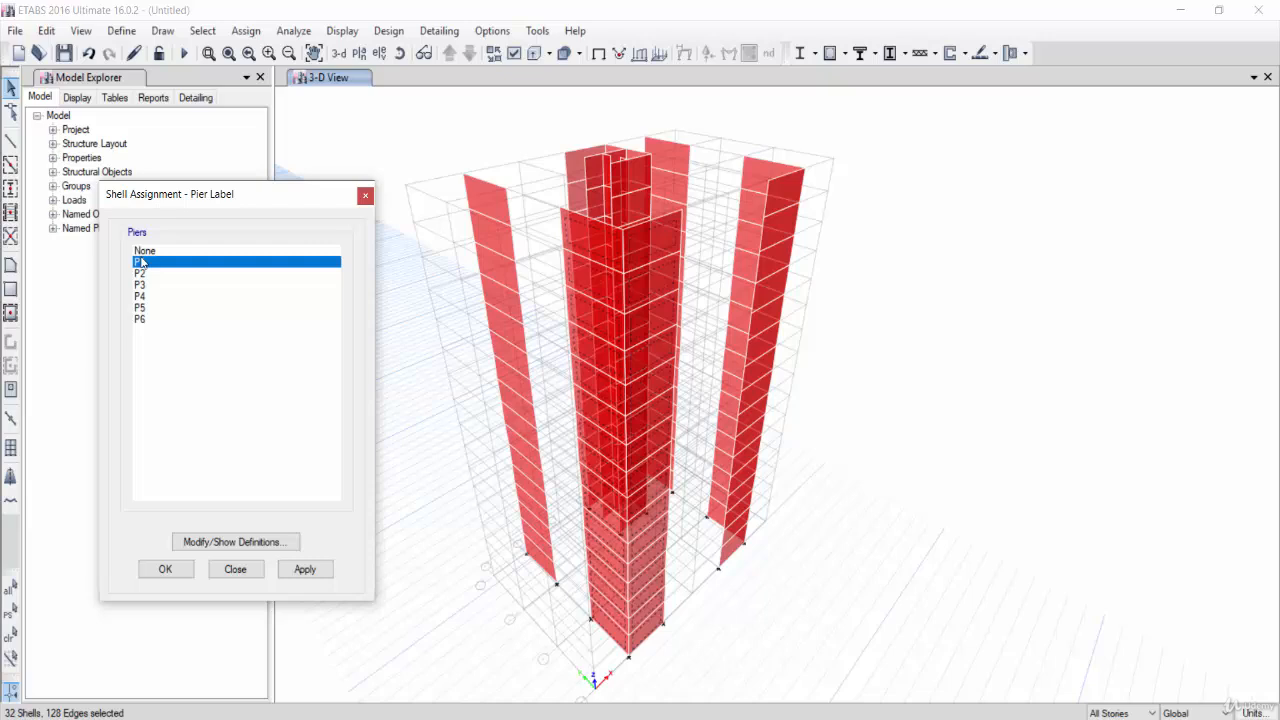
click(165, 569)
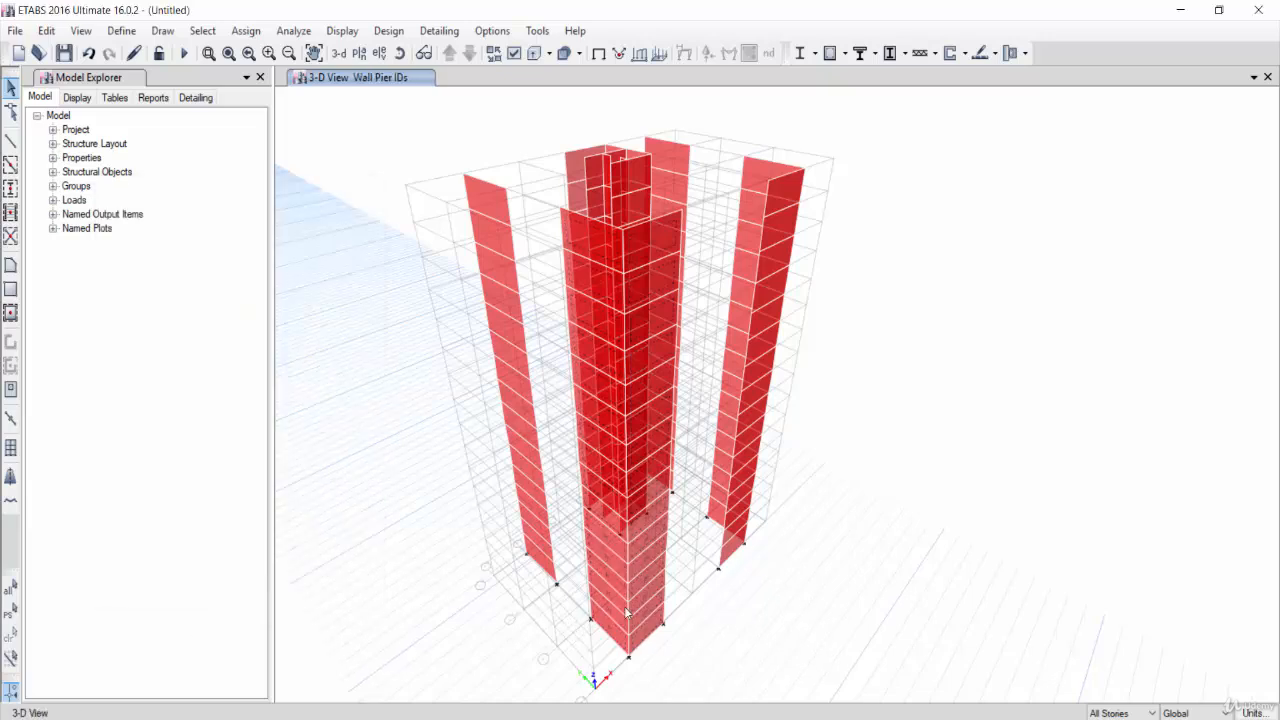
Assign pier label P2 to the full-height L-shaped walls at the other corner along the X axis
mouse_move(760, 594)
middle_down()
mouse_move(794, 603)
mouse_move(771, 612)
middle_up()
scroll(613, 662, up, 3)
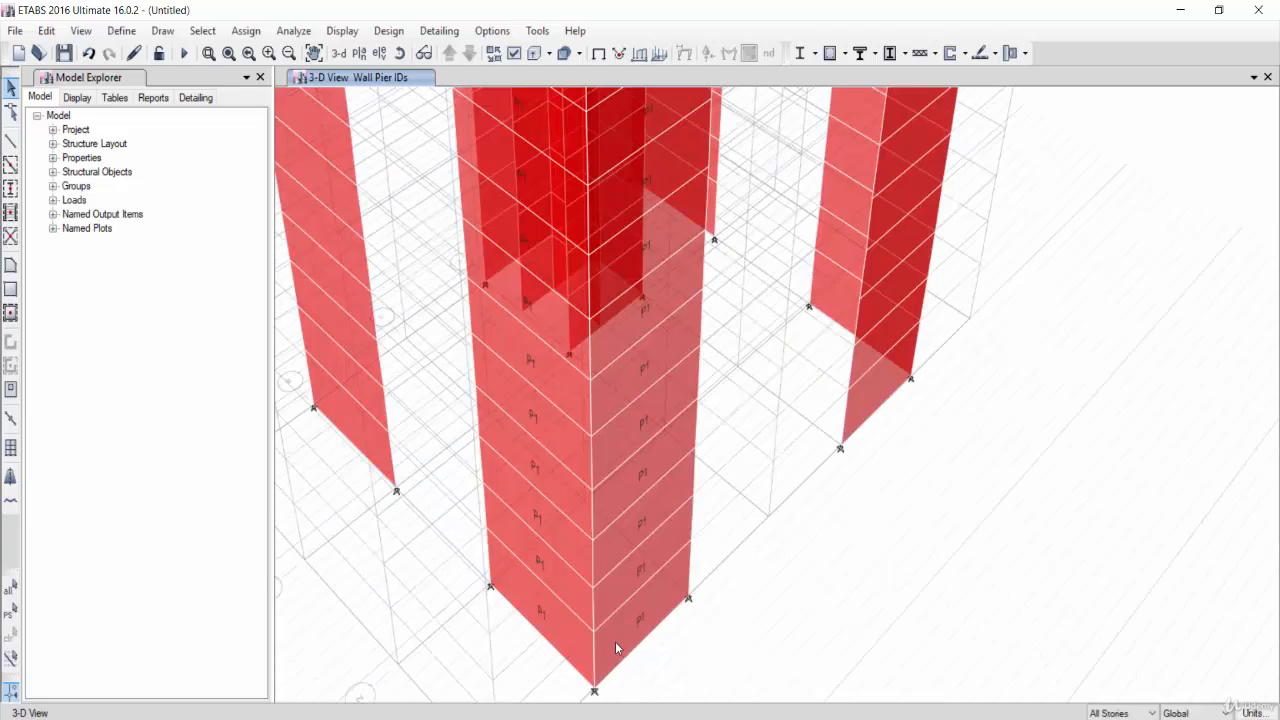
scroll(513, 498, down, 5)
scroll(516, 494, up, 5)
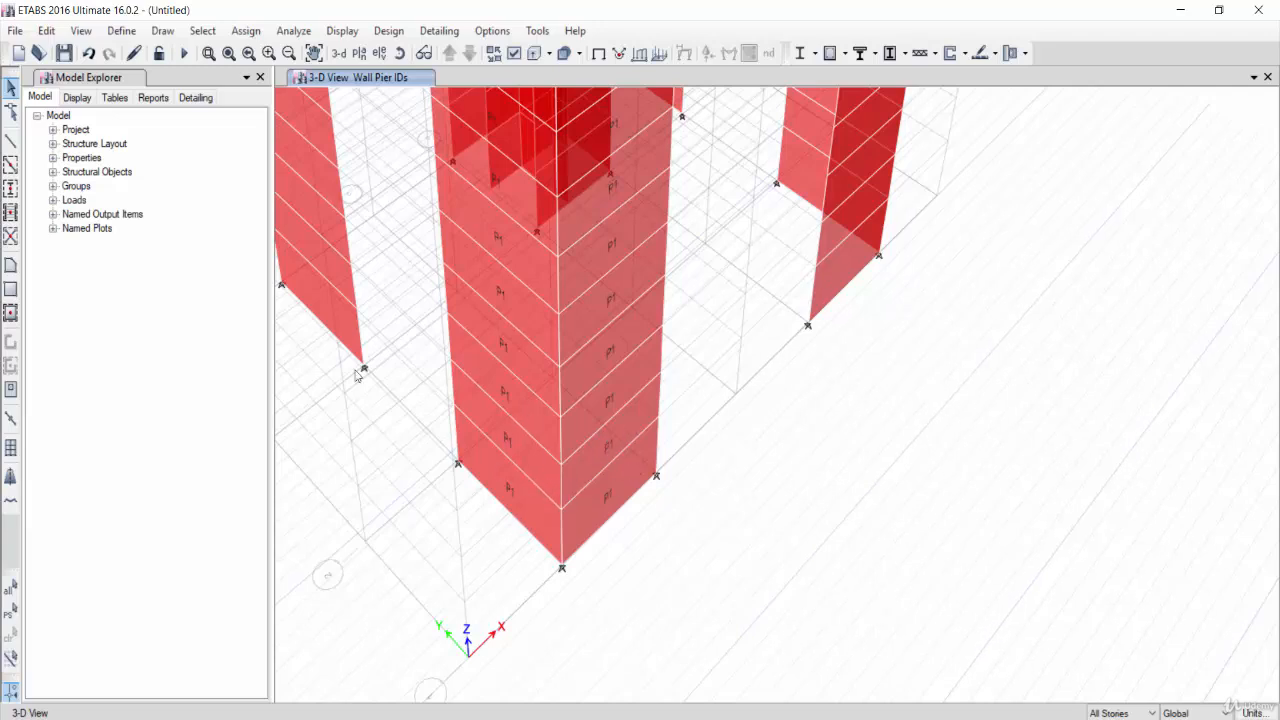
middle_drag(358, 375, 580, 443)
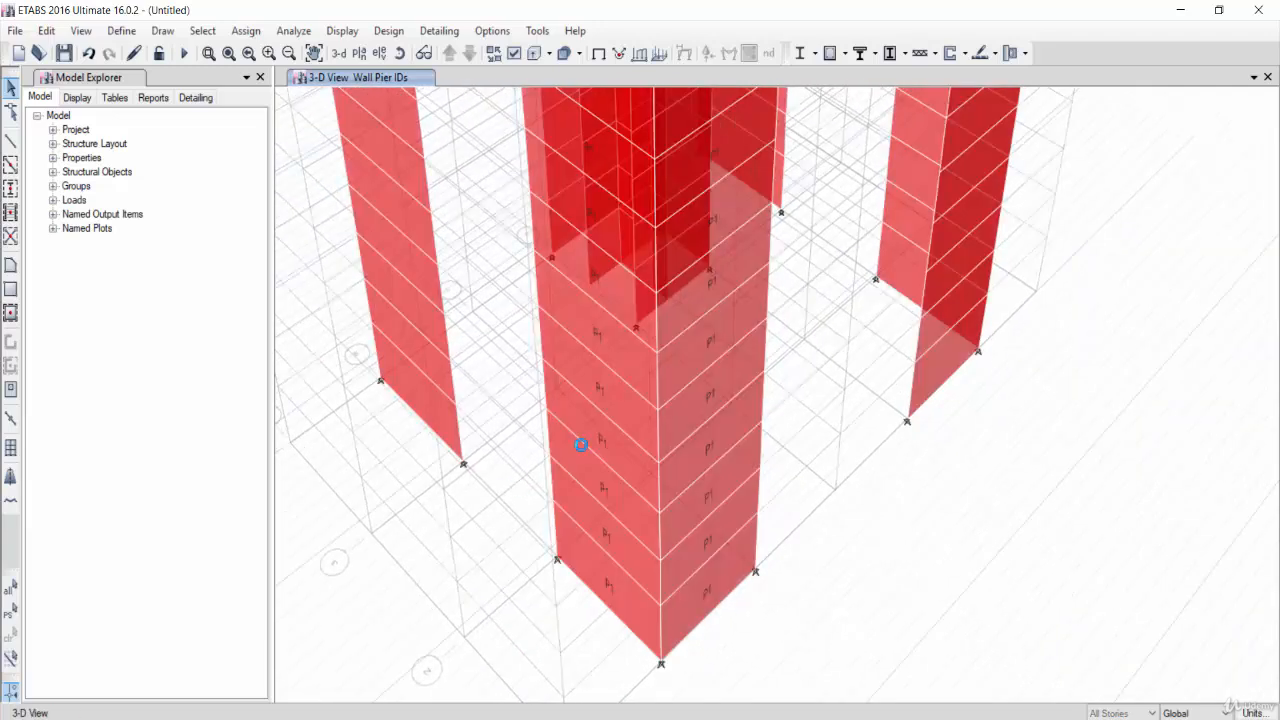
click(946, 357)
click(898, 256)
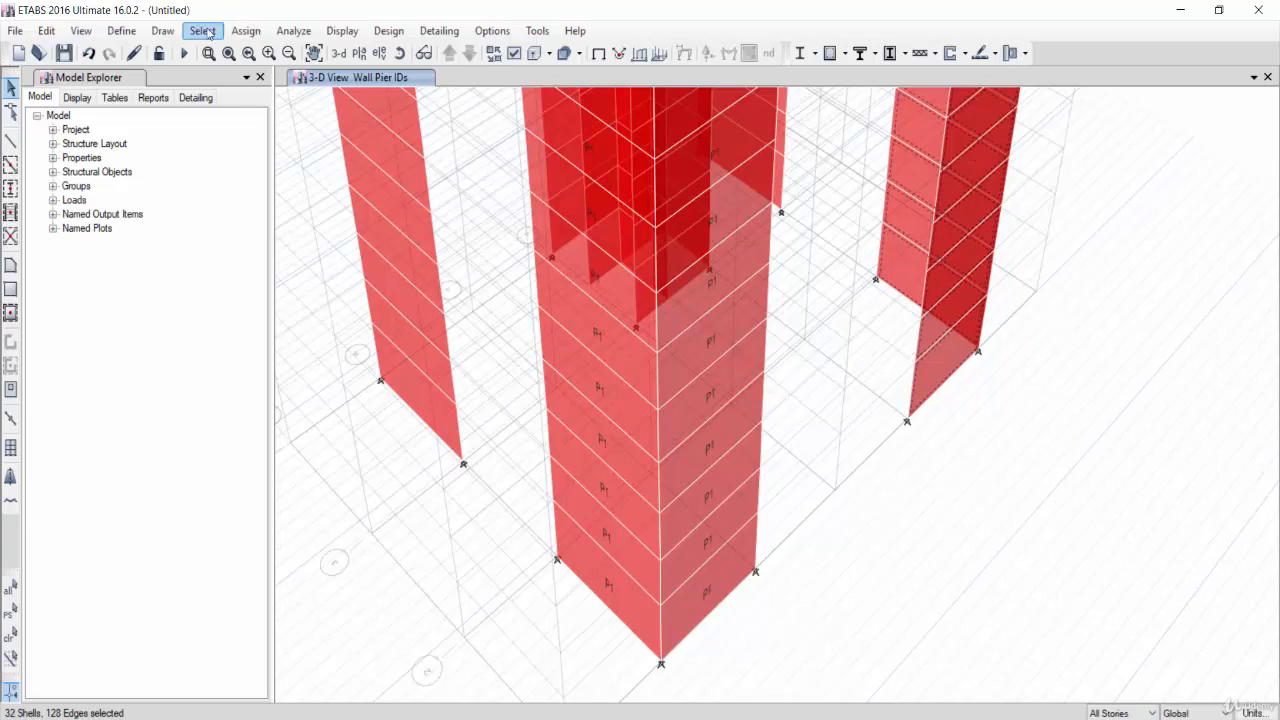
click(249, 33)
mouse_move(290, 97)
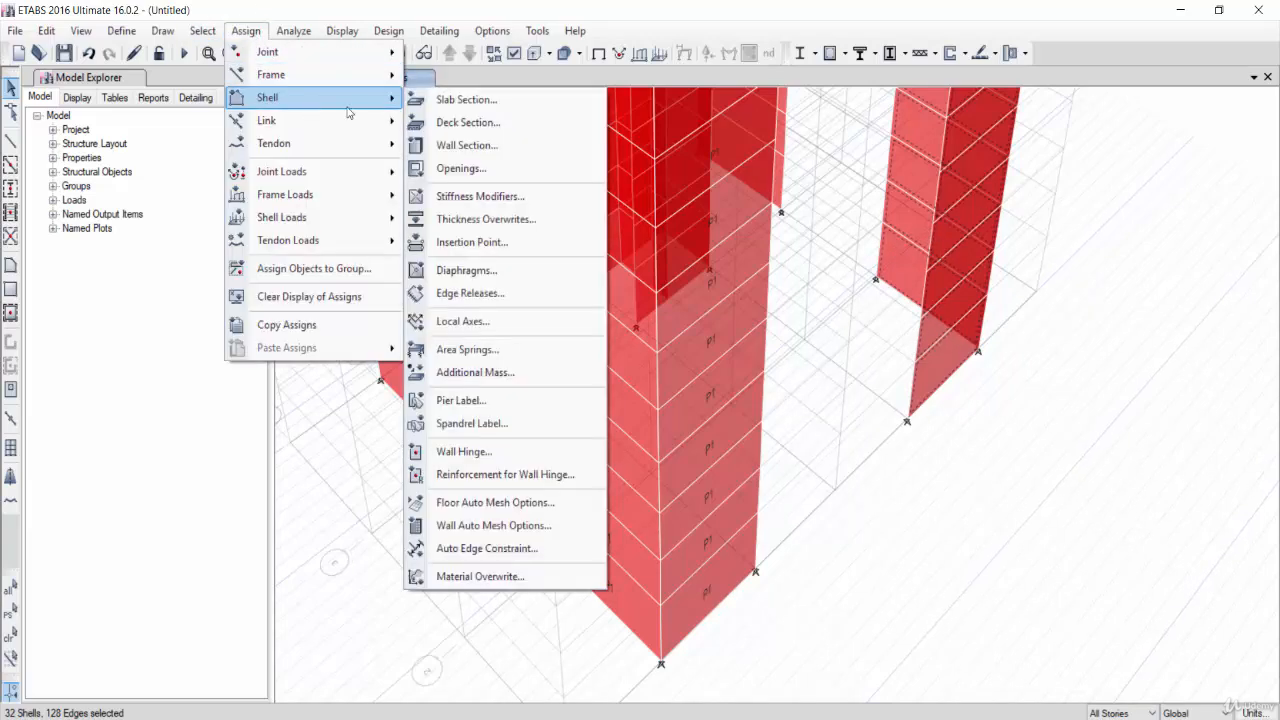
click(467, 401)
click(155, 274)
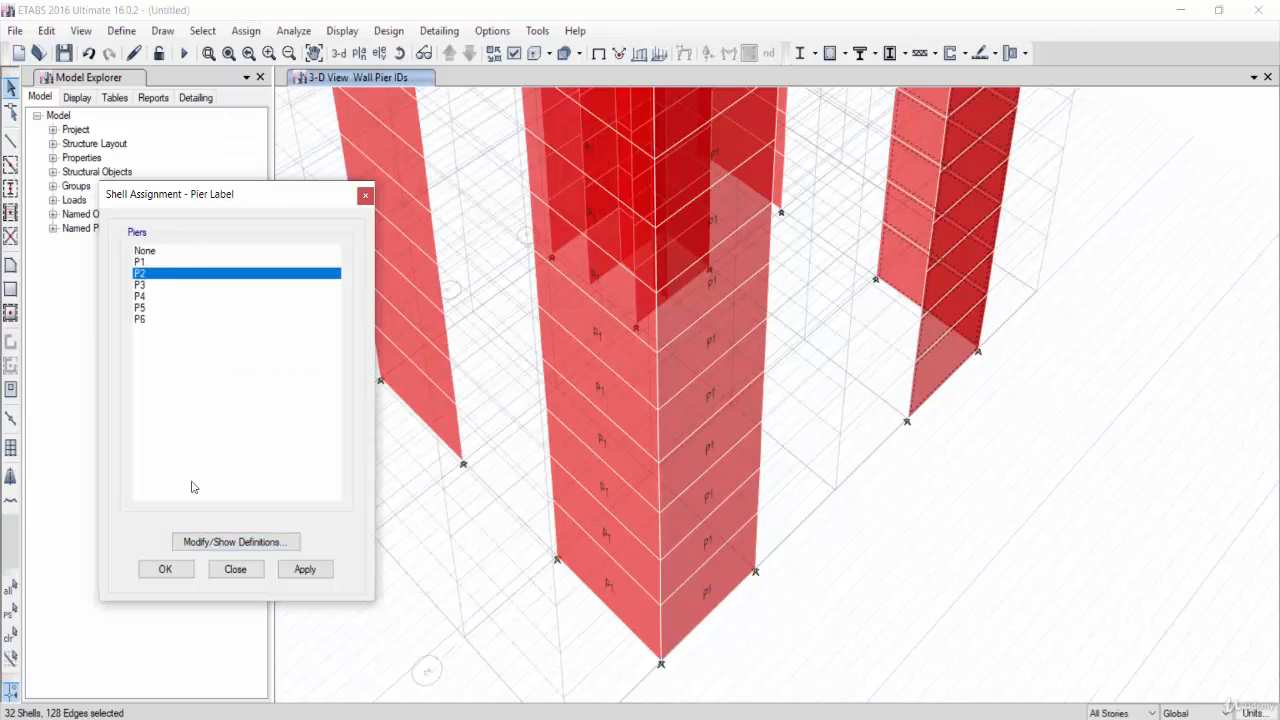
click(165, 569)
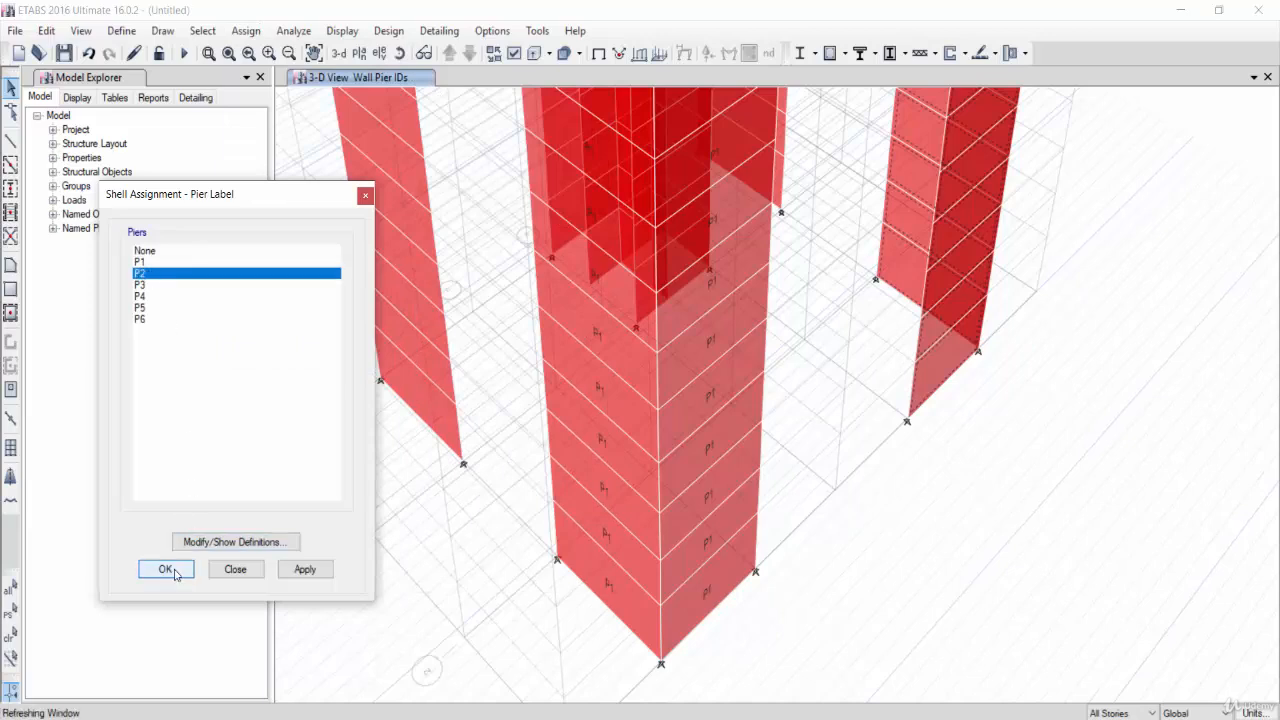
Display the Story1 plan view
click(359, 53)
click(553, 487)
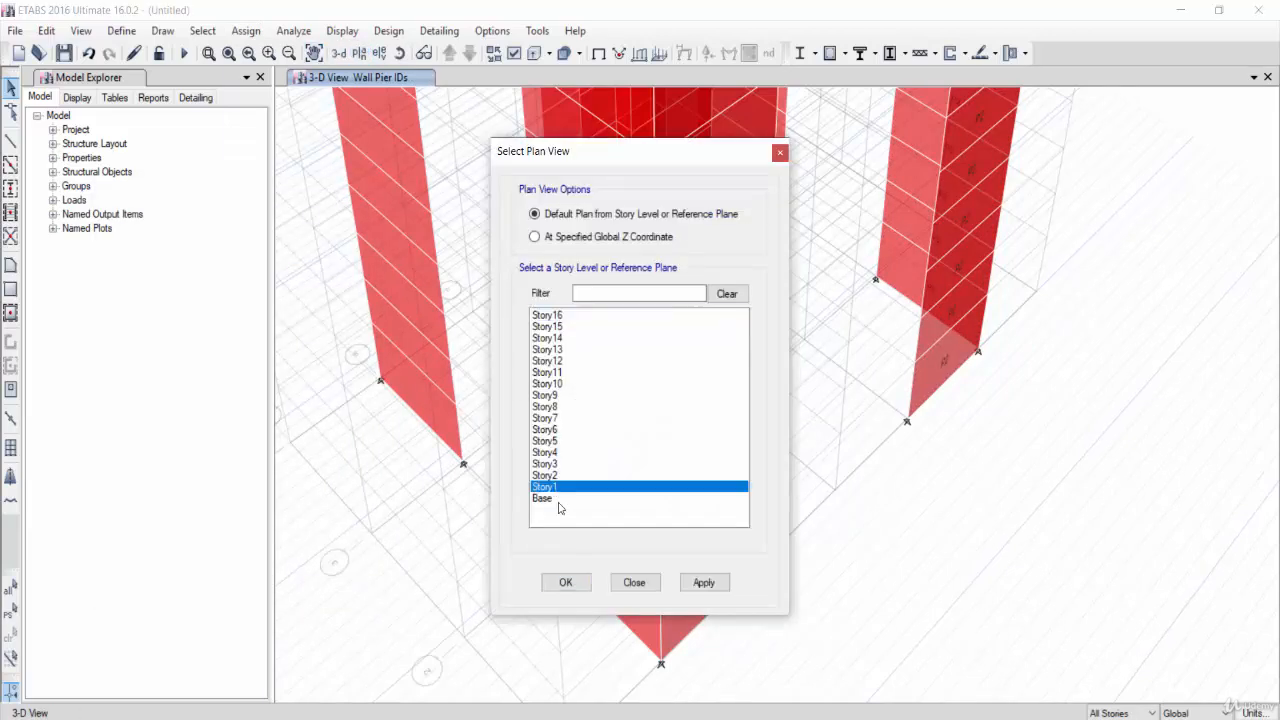
click(566, 583)
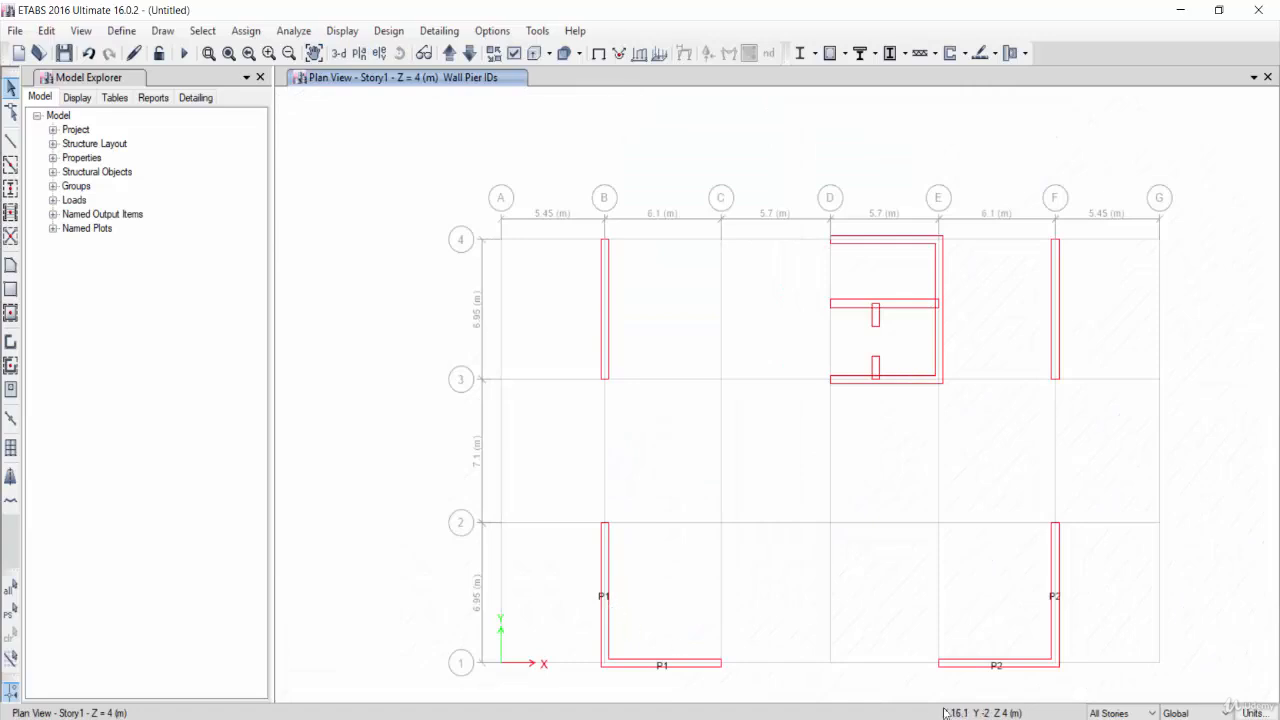
Select the wall on grid line B between grids 3 and 4 through all stories and assign it pier label P3
drag(527, 192, 667, 433)
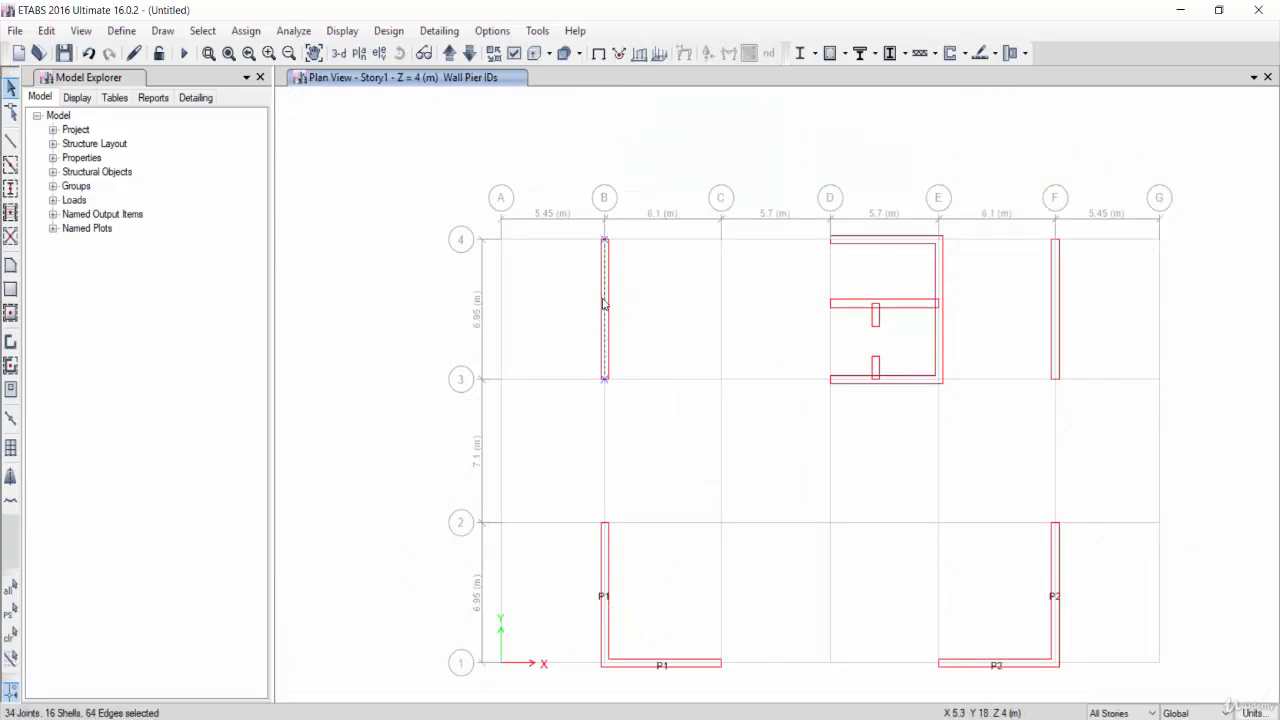
click(449, 53)
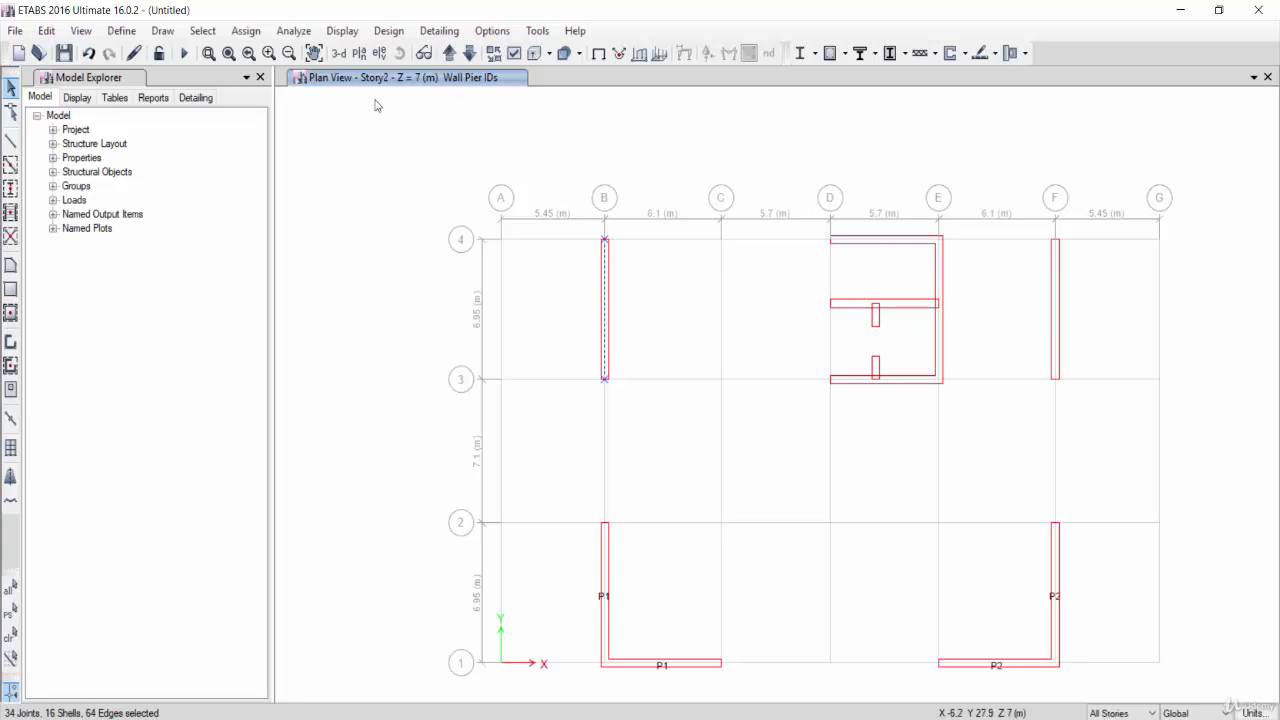
click(469, 53)
click(245, 31)
mouse_move(308, 82)
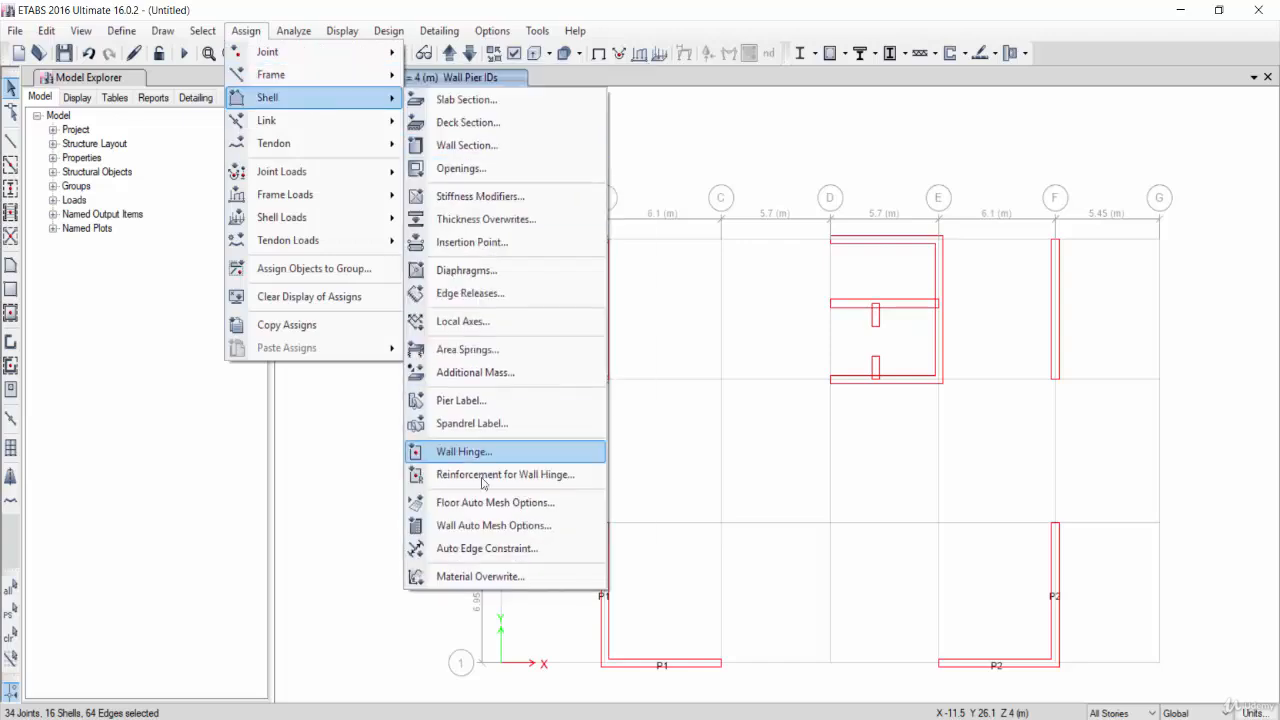
click(488, 397)
click(154, 287)
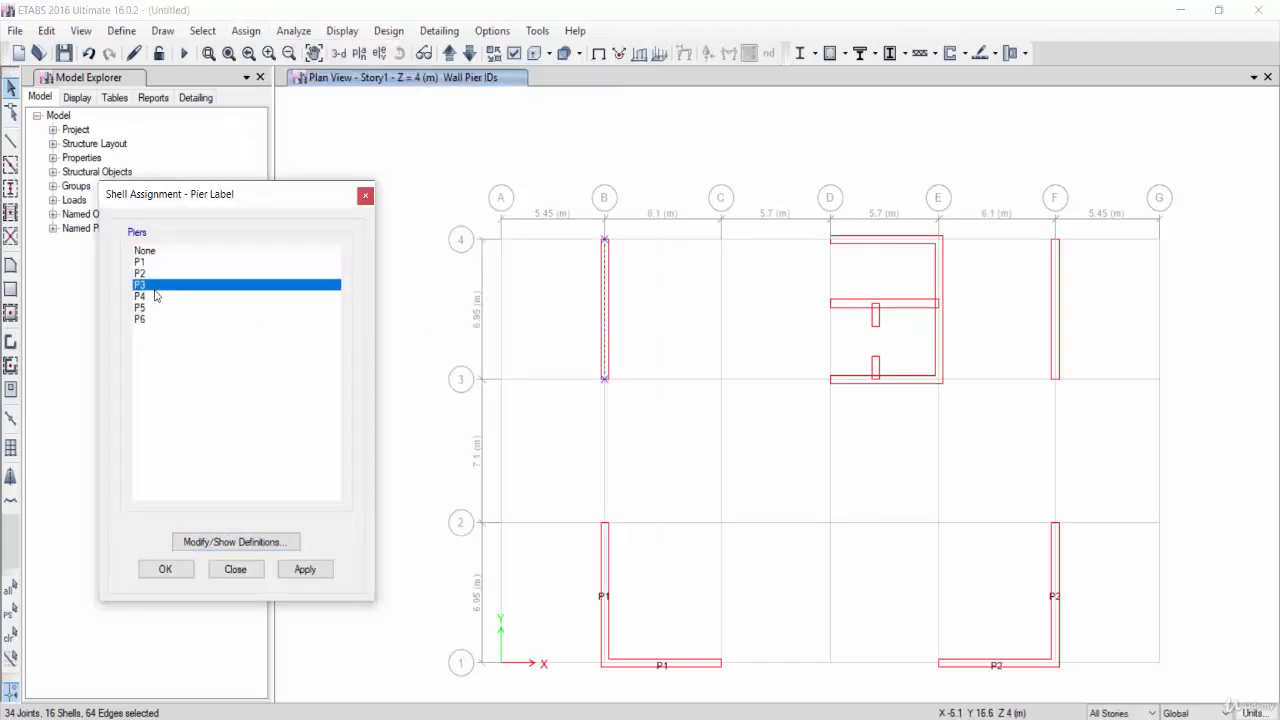
click(165, 569)
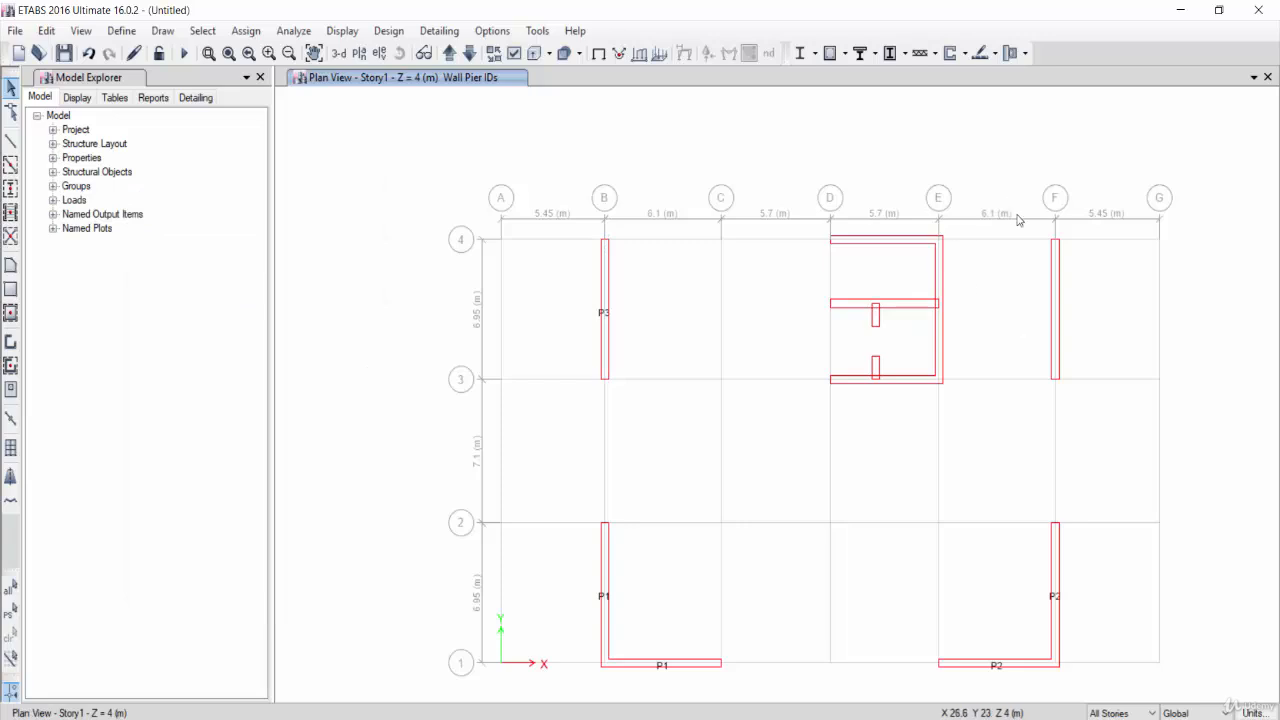
Select the wall on grid line F between grids 3 and 4 through all stories and assign it pier label P4
drag(1018, 218, 1120, 455)
click(245, 30)
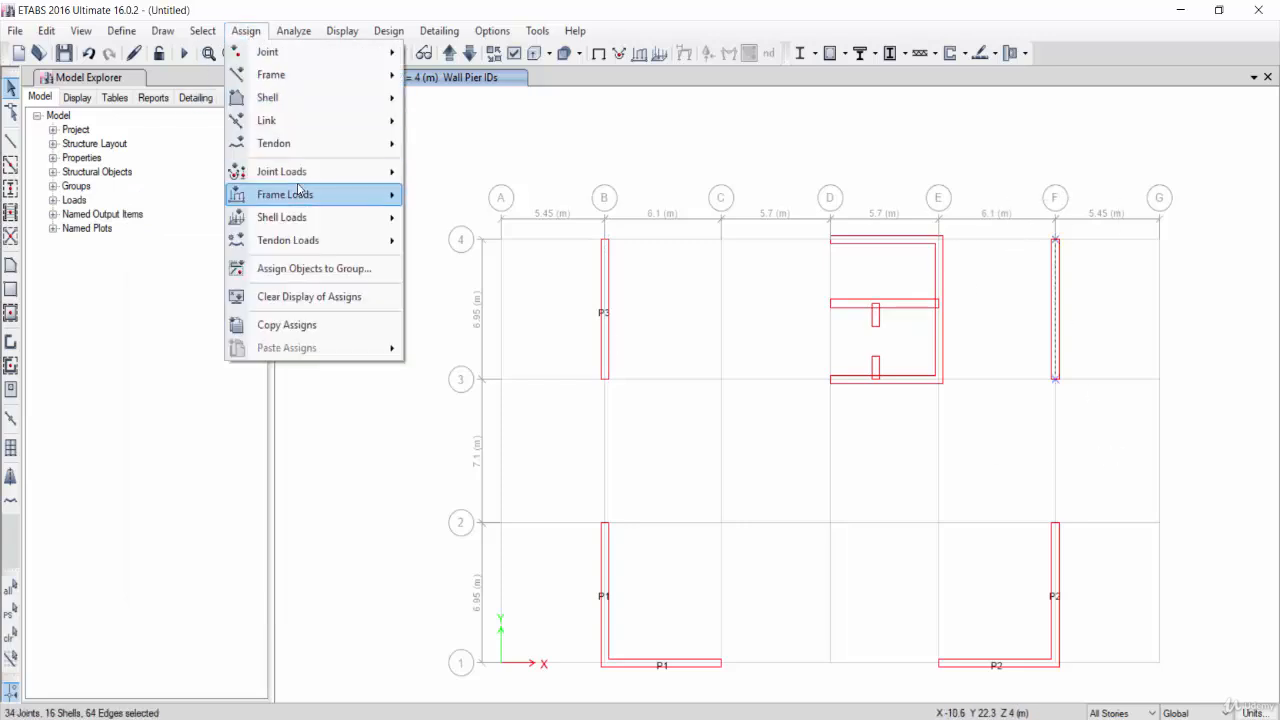
mouse_move(300, 97)
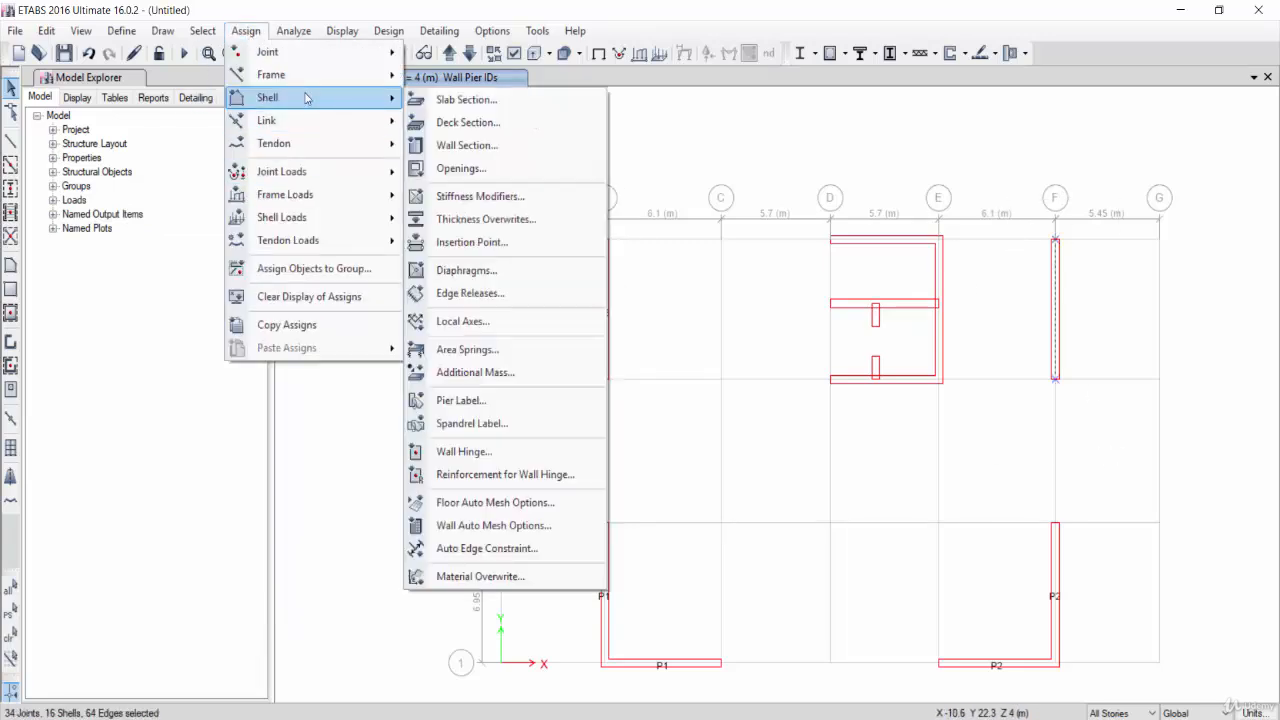
click(524, 403)
click(143, 285)
click(143, 296)
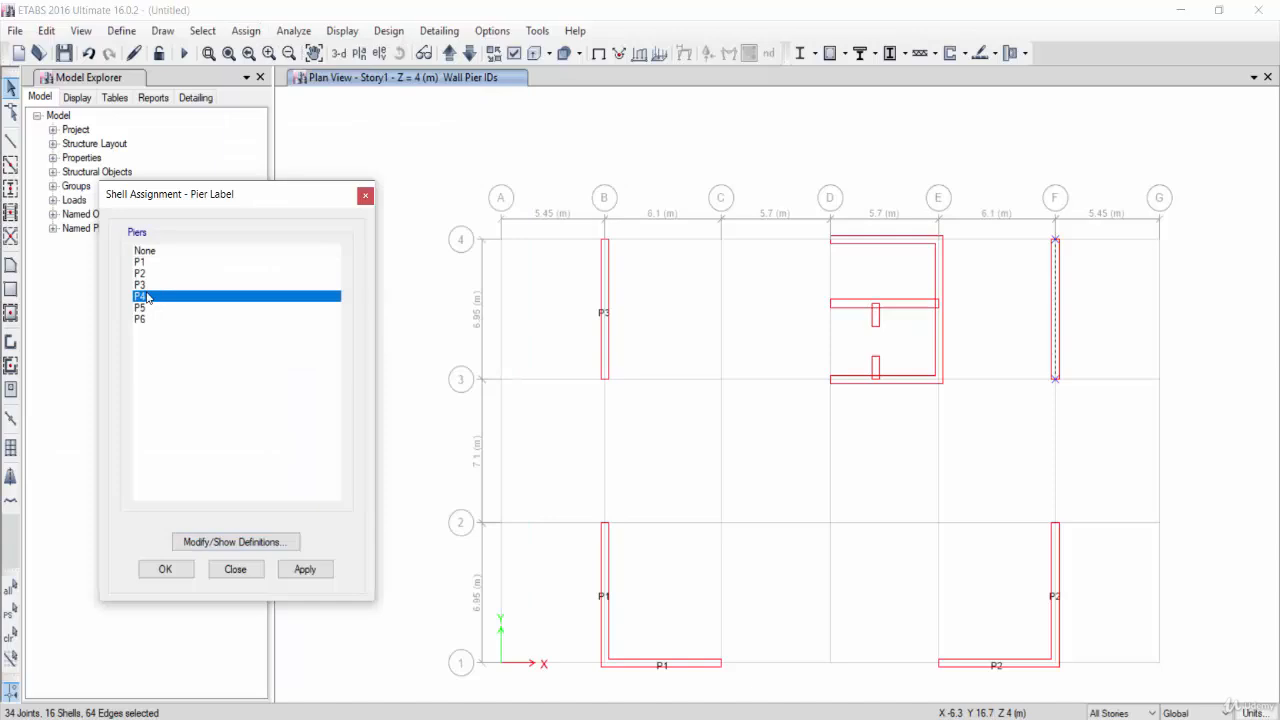
click(165, 569)
Select all core walls between grids D–E and 3–4 through all stories and assign them pier label P5
drag(803, 193, 980, 462)
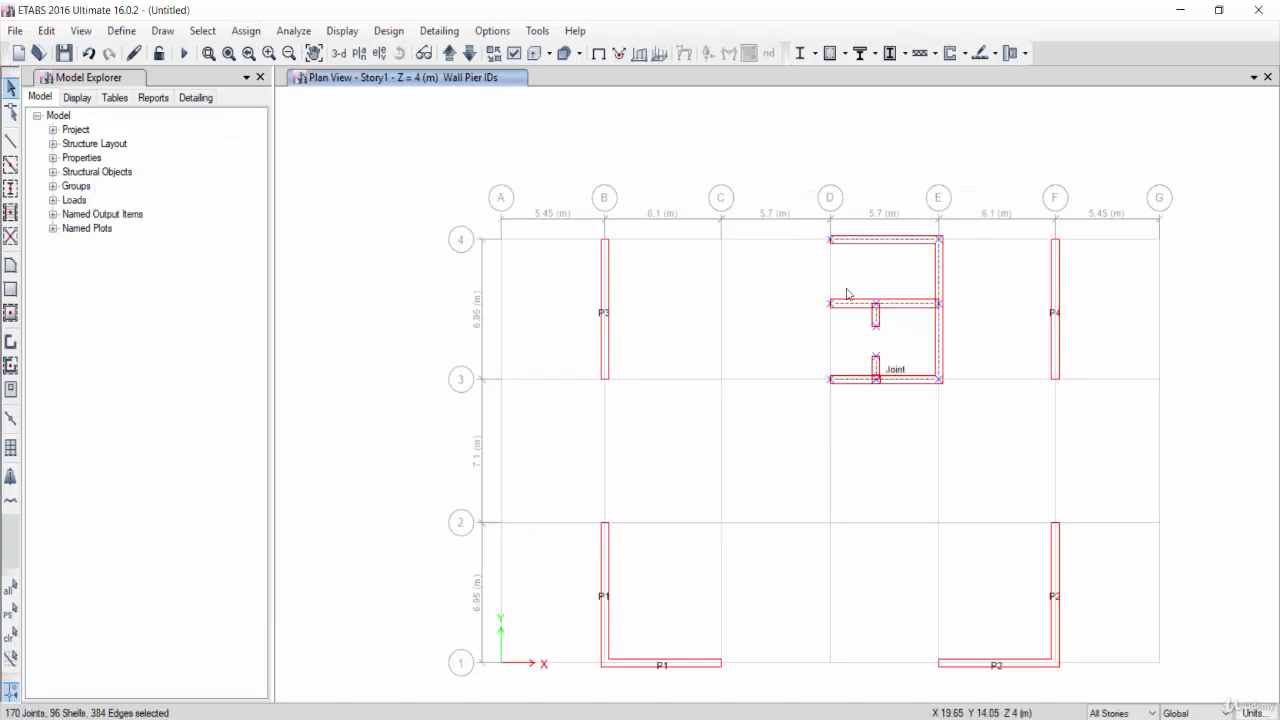
click(246, 30)
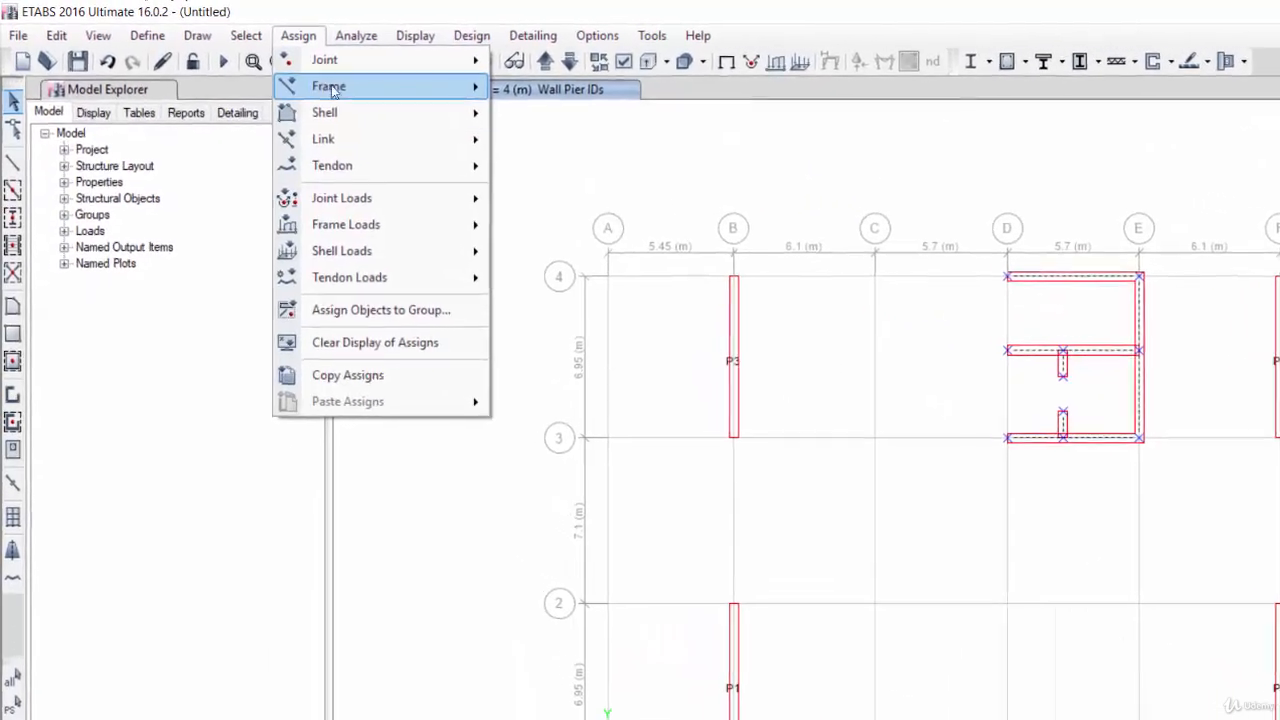
mouse_move(325, 107)
click(636, 476)
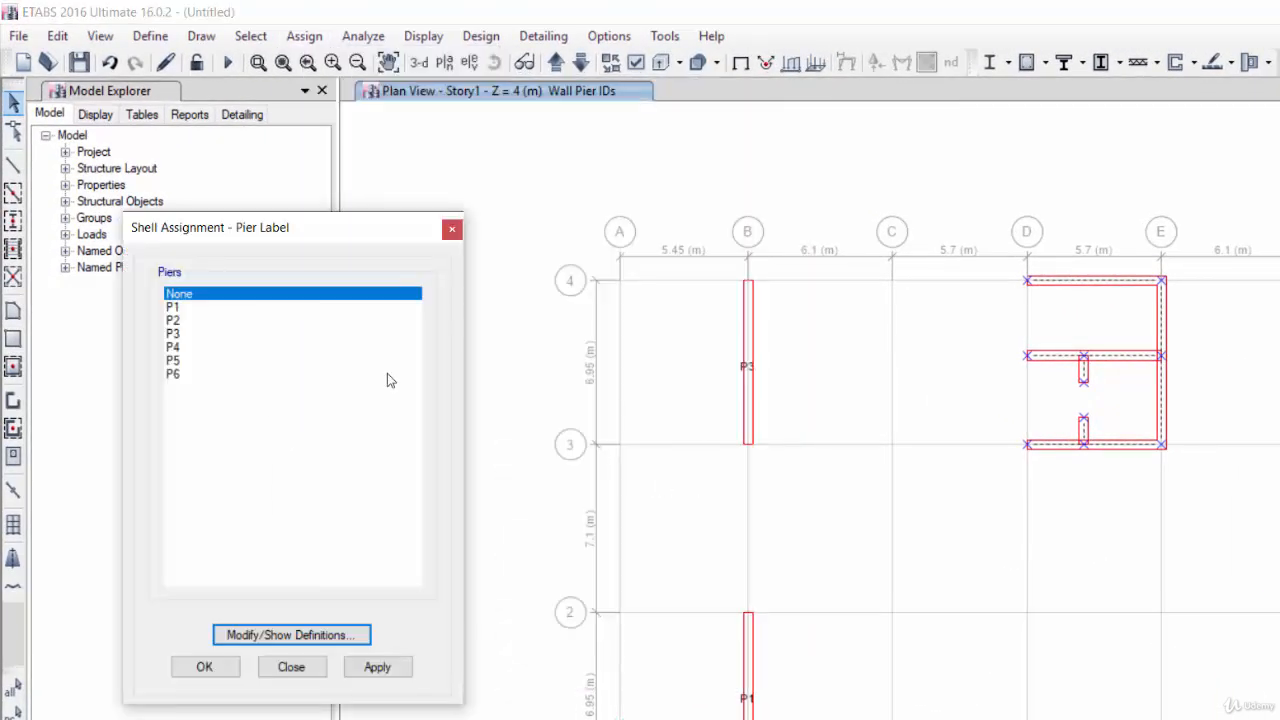
click(160, 328)
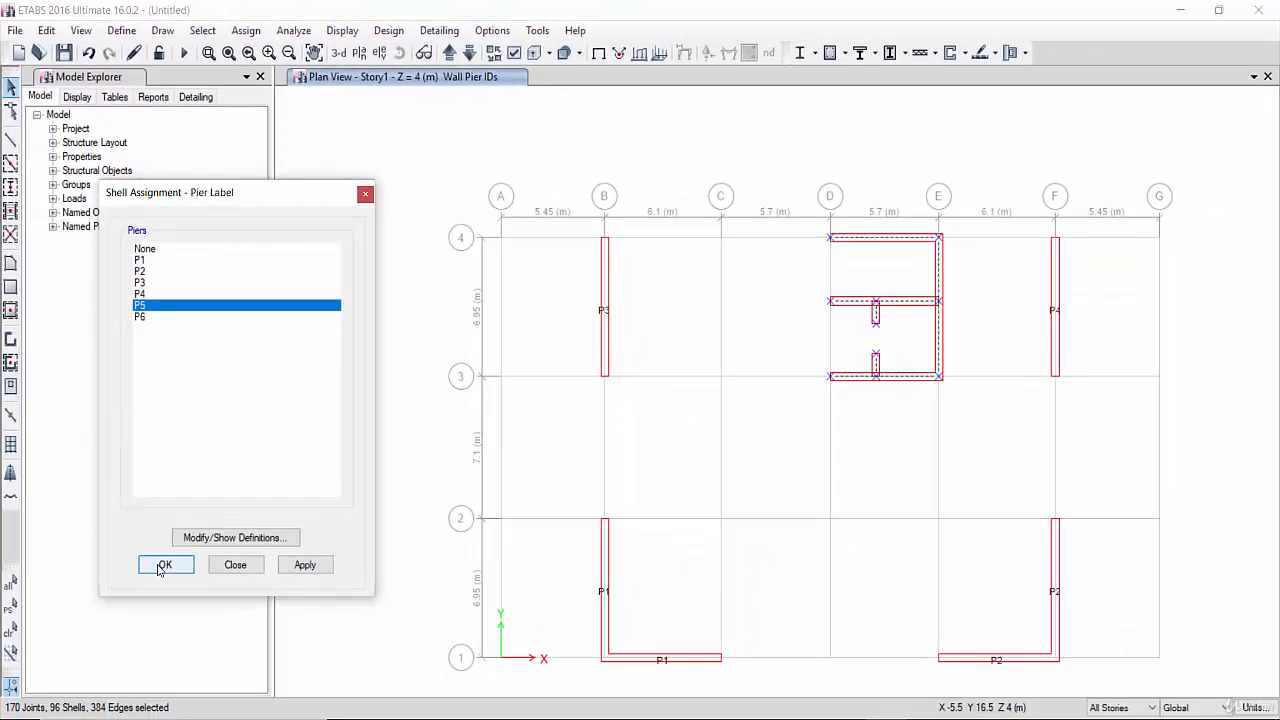
click(165, 565)
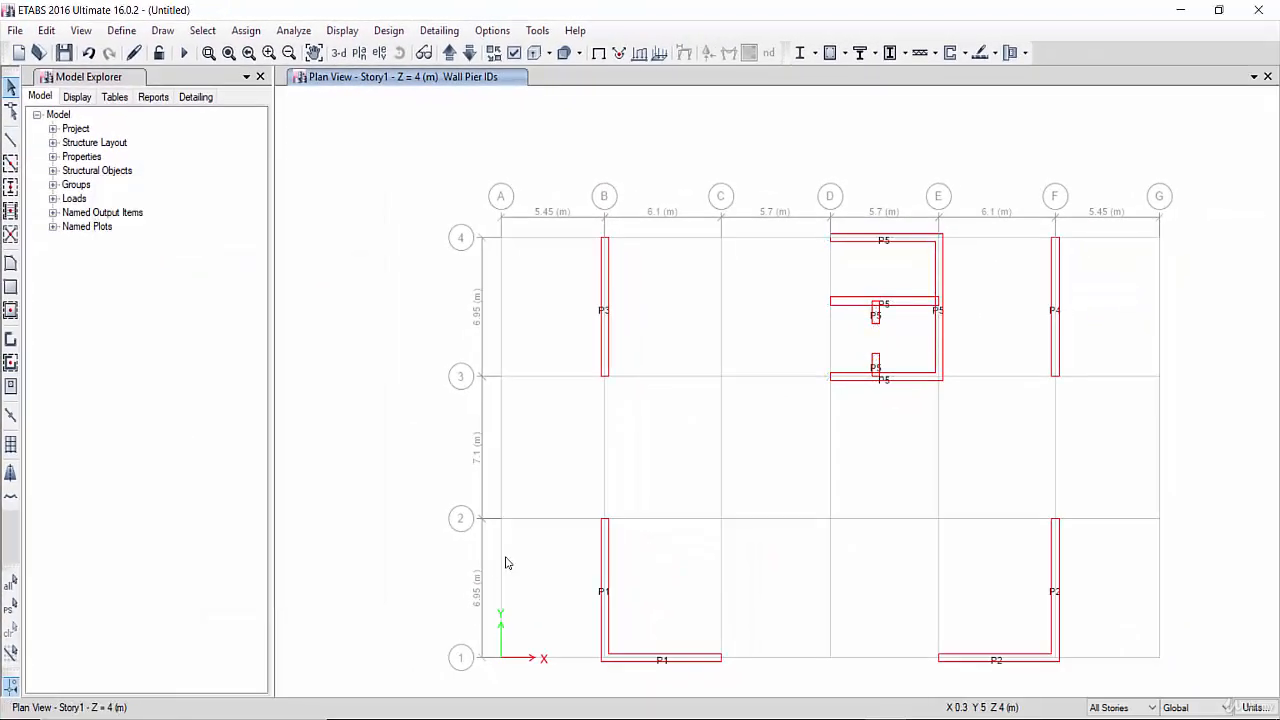
Show the model in the 3-D view and clear the displayed pier label assignments
click(339, 52)
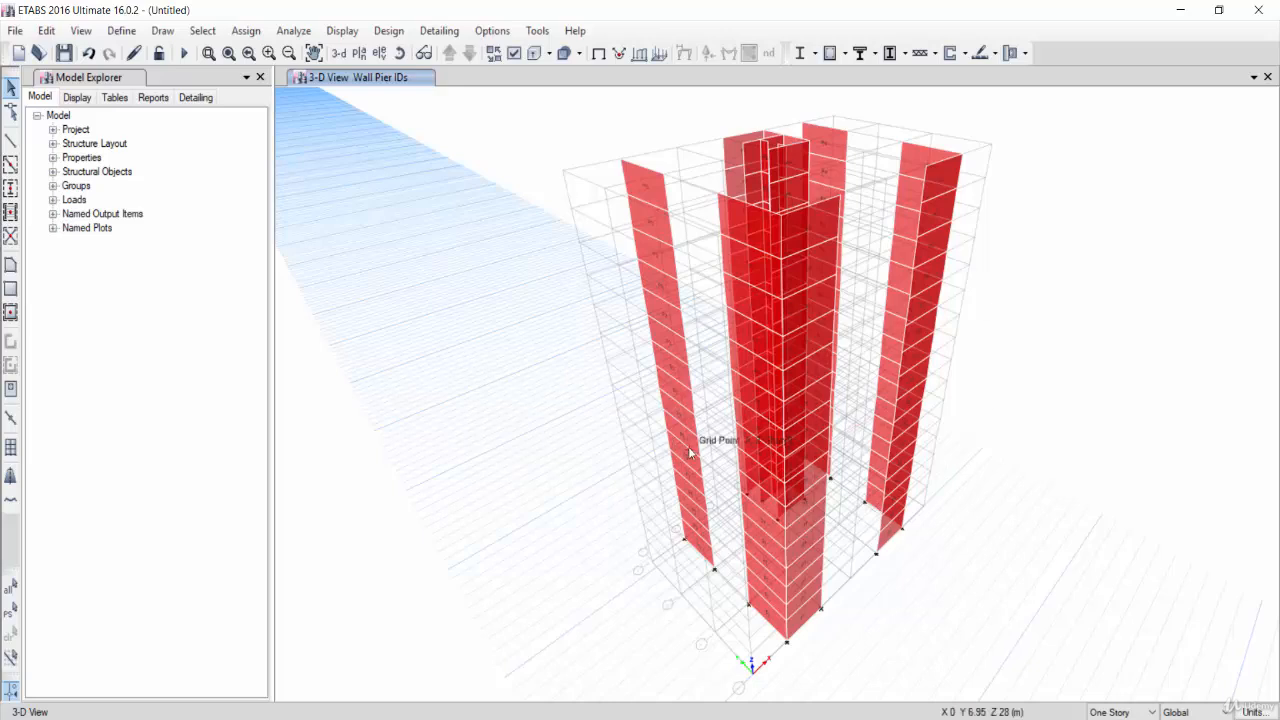
click(598, 55)
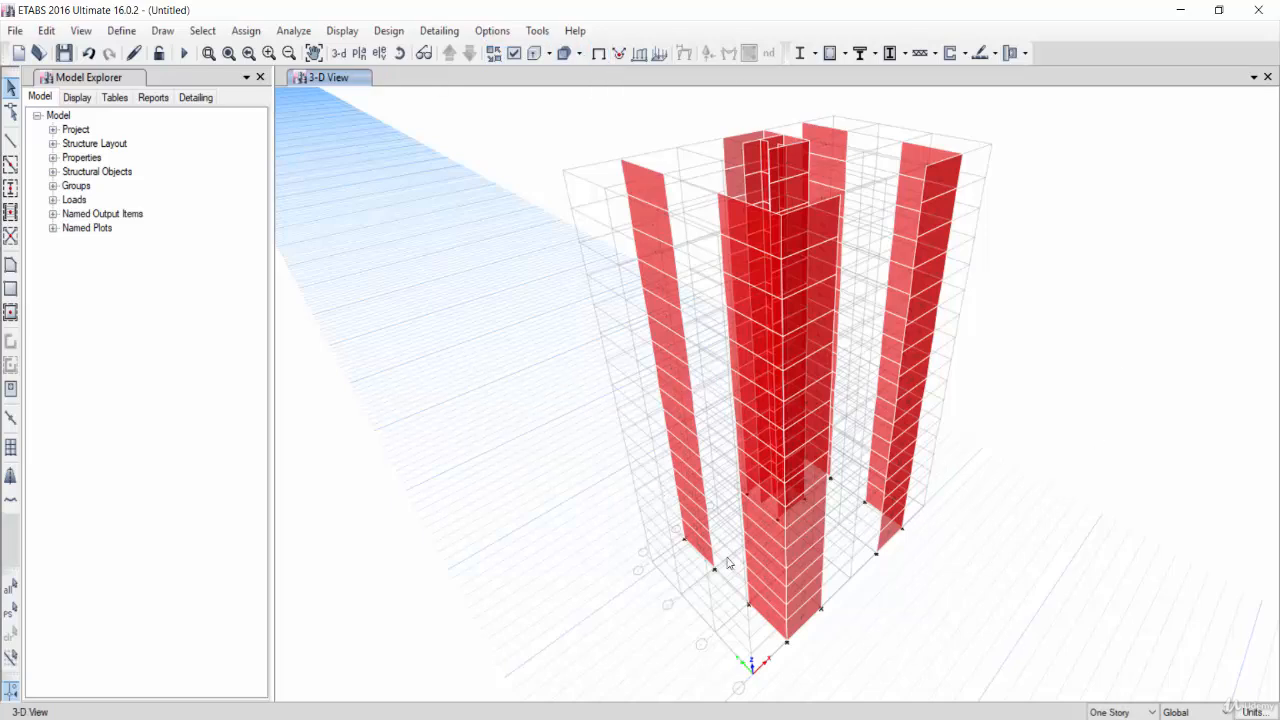